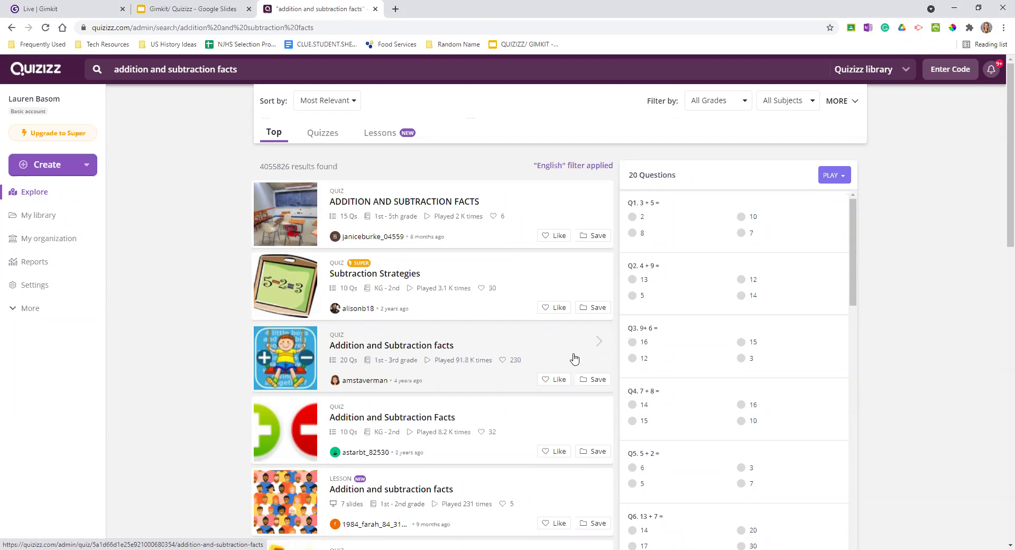
Save the 20-question Addition and Subtraction facts quiz to the PD collection
click(592, 380)
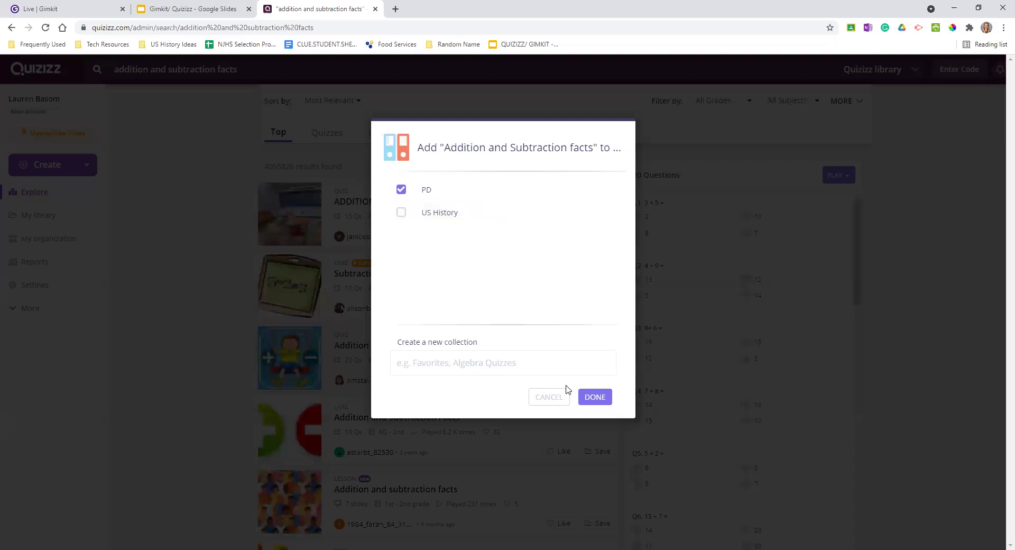
click(595, 397)
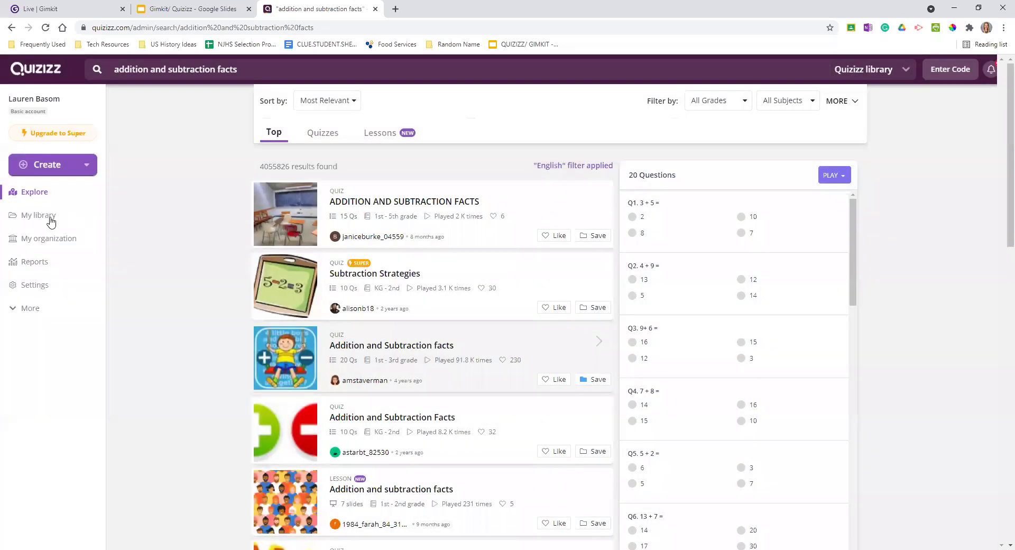
From My library's PD collection, open the Addition and Subtraction facts quiz
click(51, 221)
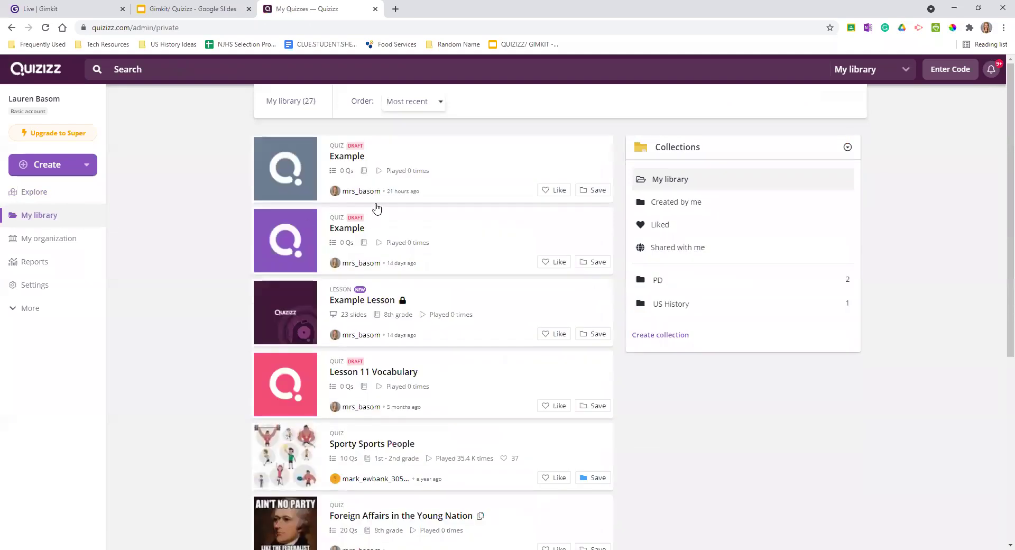
scroll(359, 423, down, 2)
scroll(360, 426, up, 2)
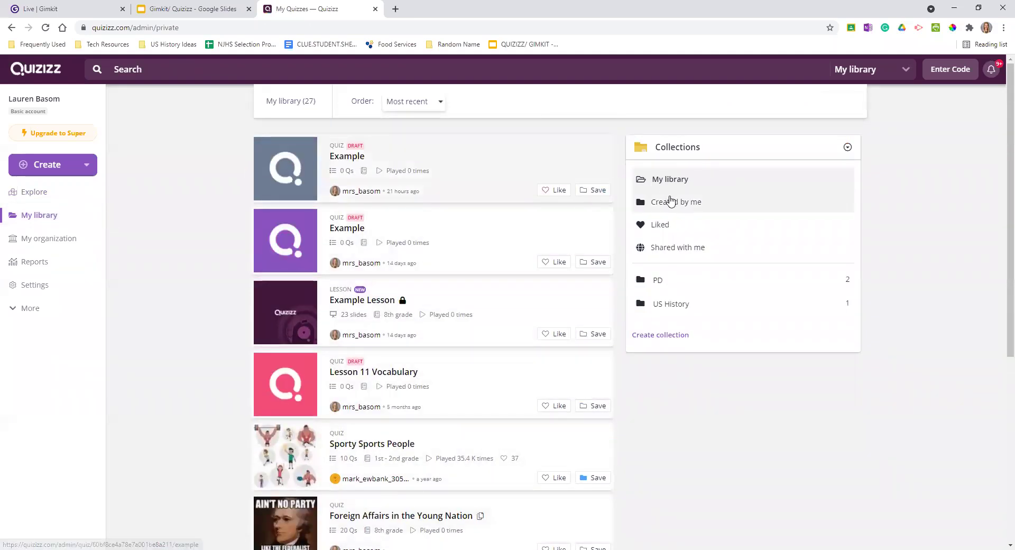
click(657, 280)
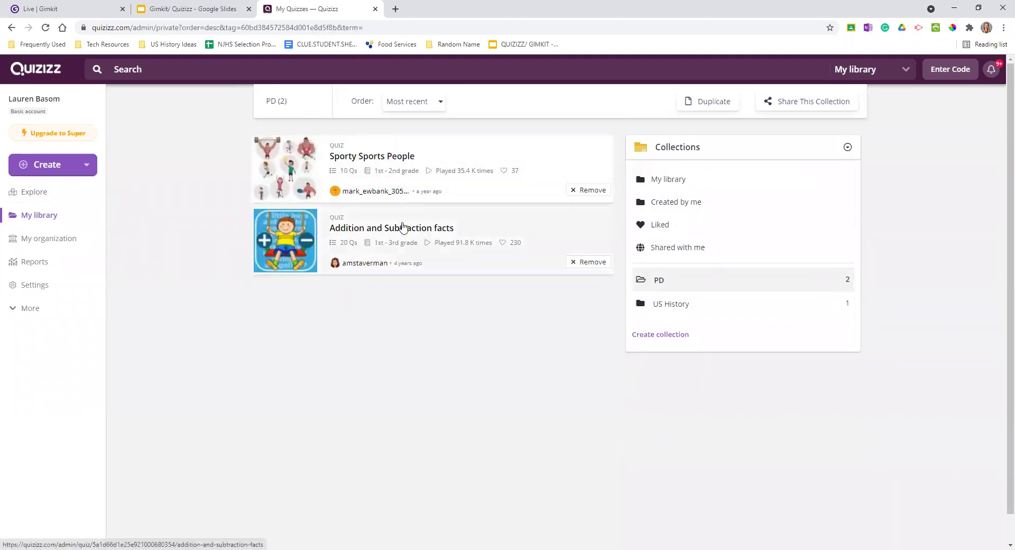
click(443, 266)
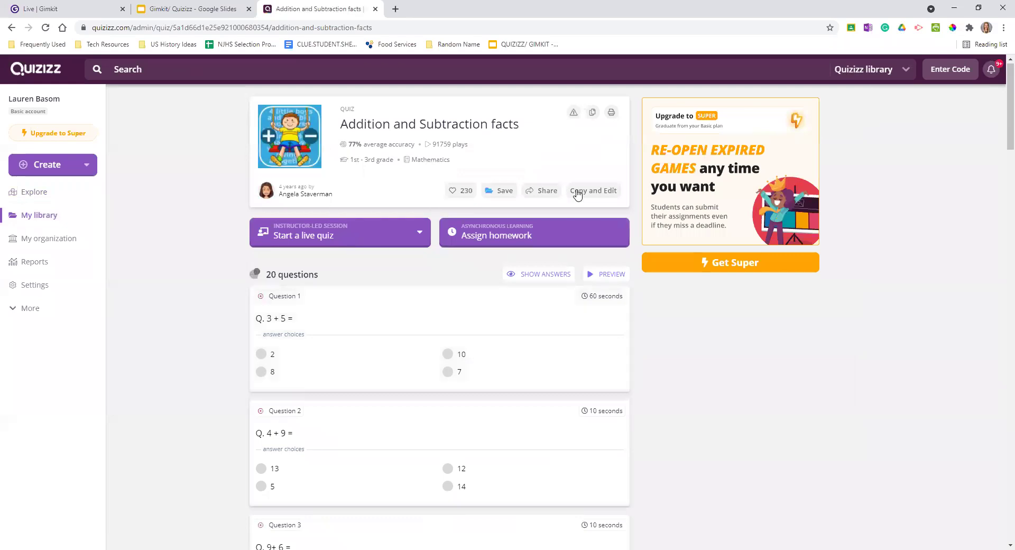
Make an editable copy of the Addition and Subtraction facts quiz and publish it
click(612, 195)
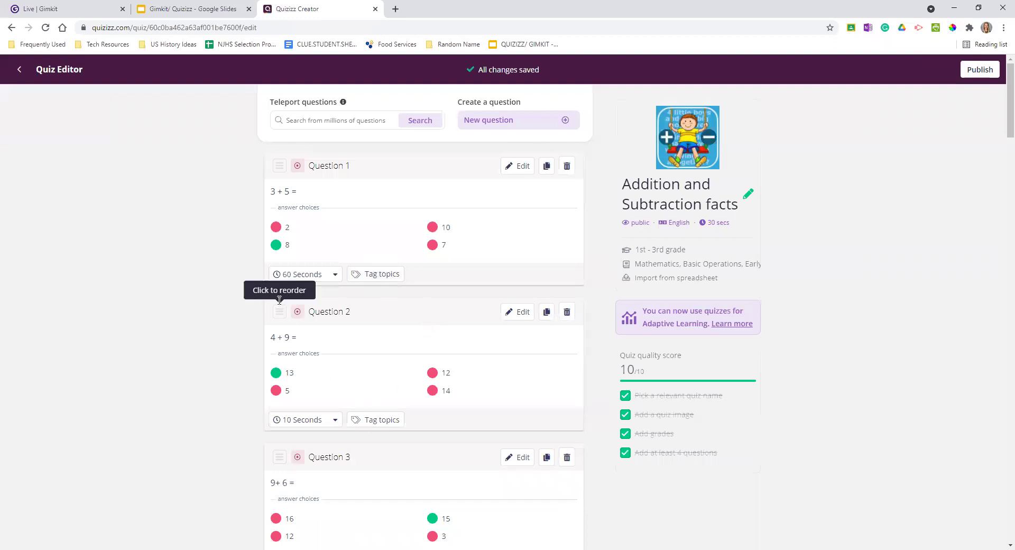
scroll(423, 275, down, 3)
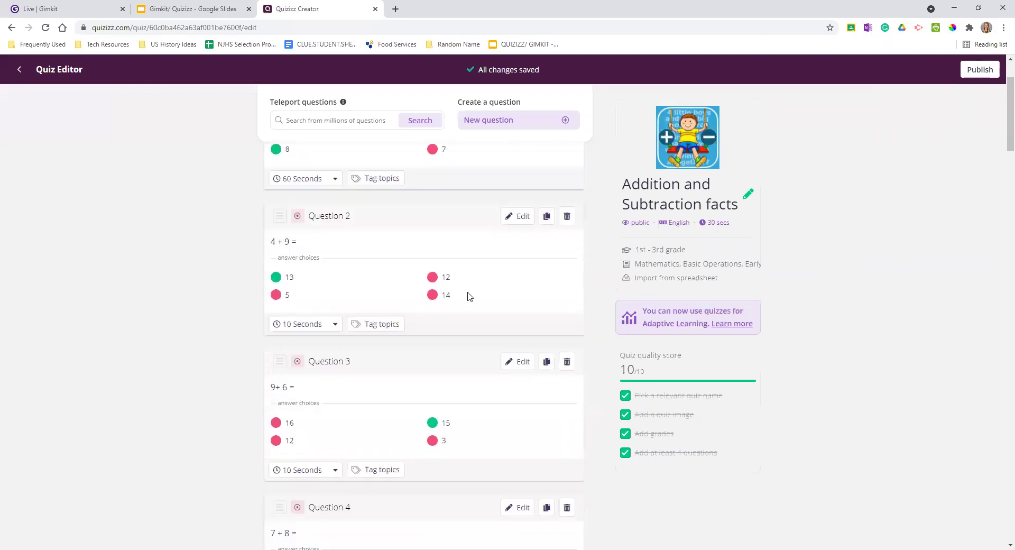
scroll(190, 312, up, 3)
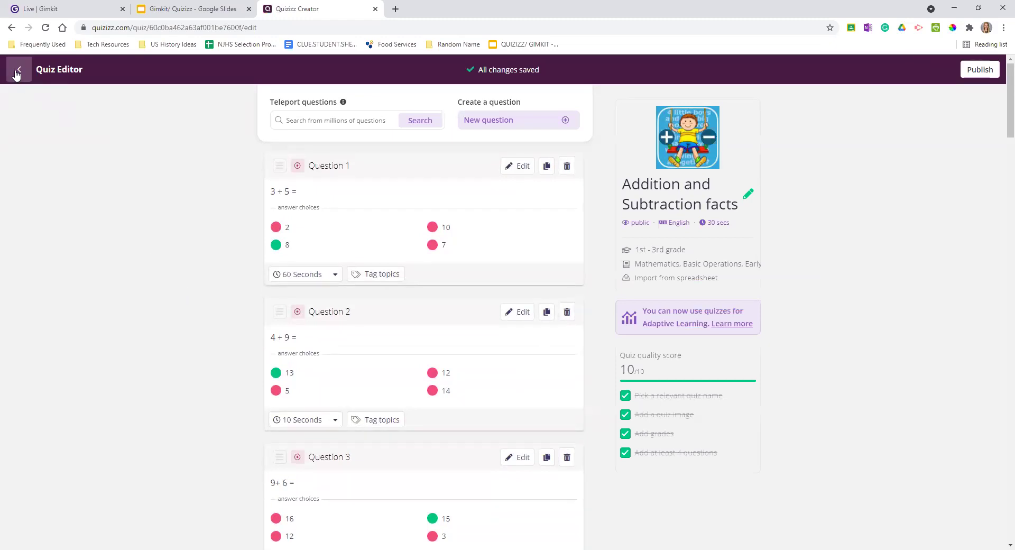
scroll(496, 280, down, 2)
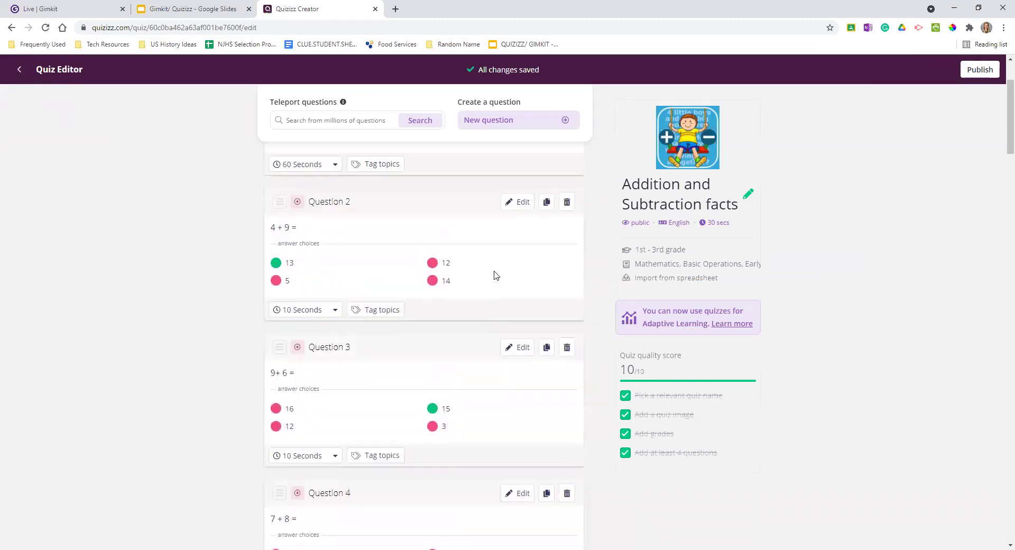
scroll(494, 277, up, 2)
click(983, 70)
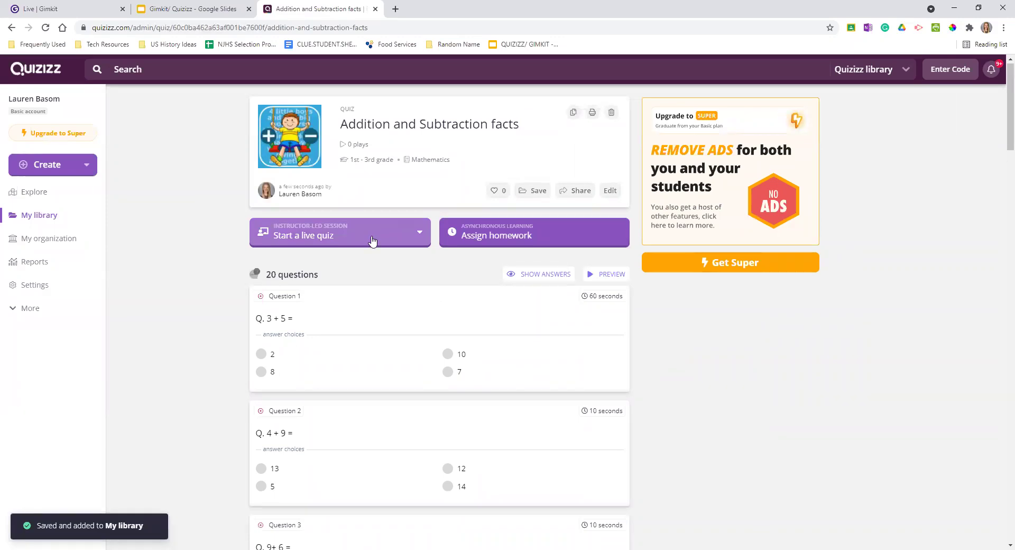
Start a live quiz in Classic mode to reach the game settings page
click(373, 241)
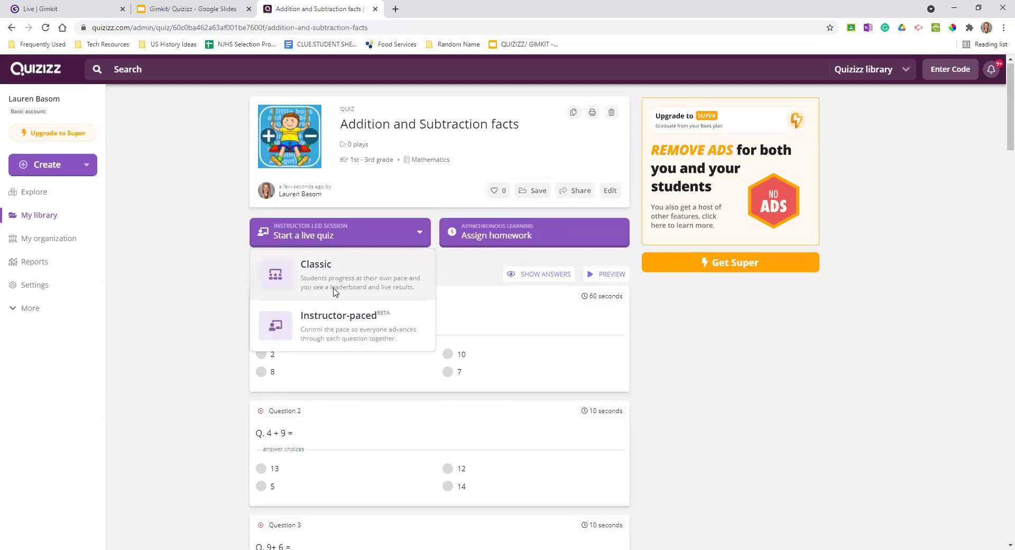
click(329, 324)
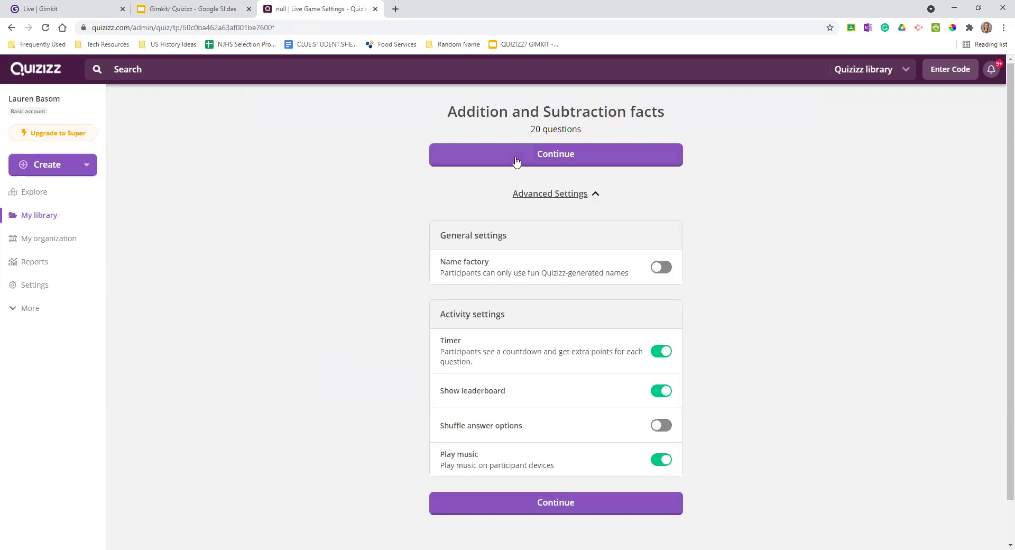
Turn on Name factory and turn off Play music in the advanced settings
scroll(534, 252, down, 1)
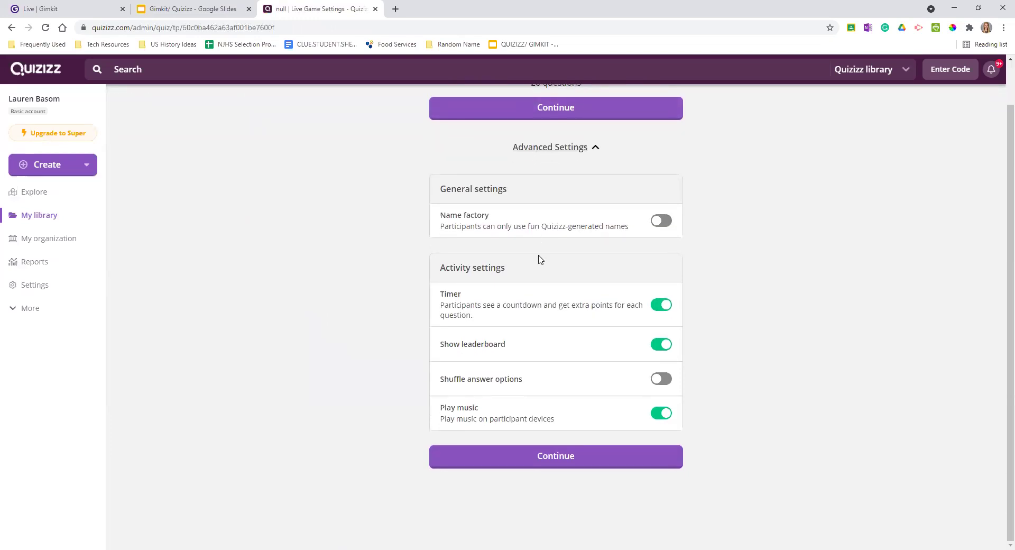
scroll(485, 202, up, 1)
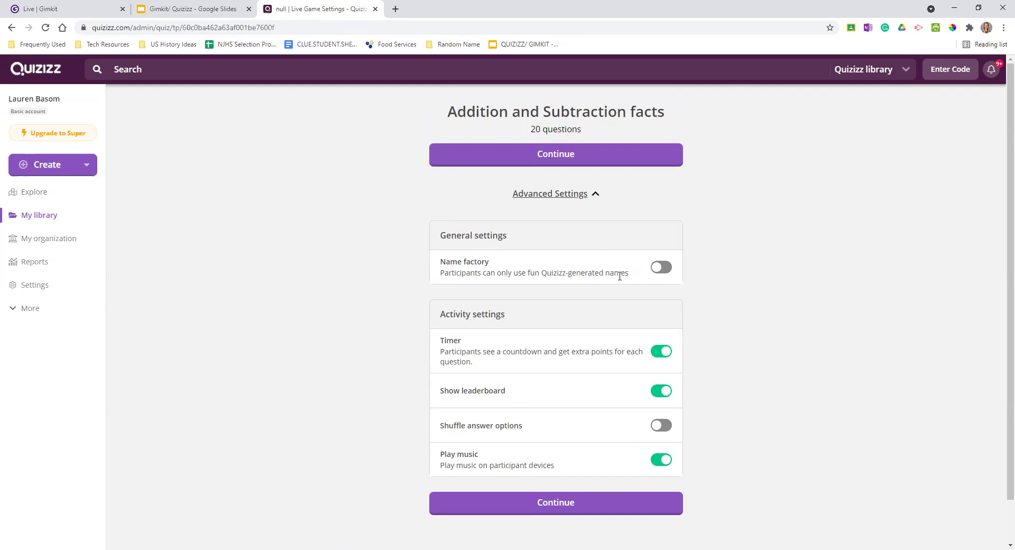
click(662, 269)
scroll(808, 322, down, 1)
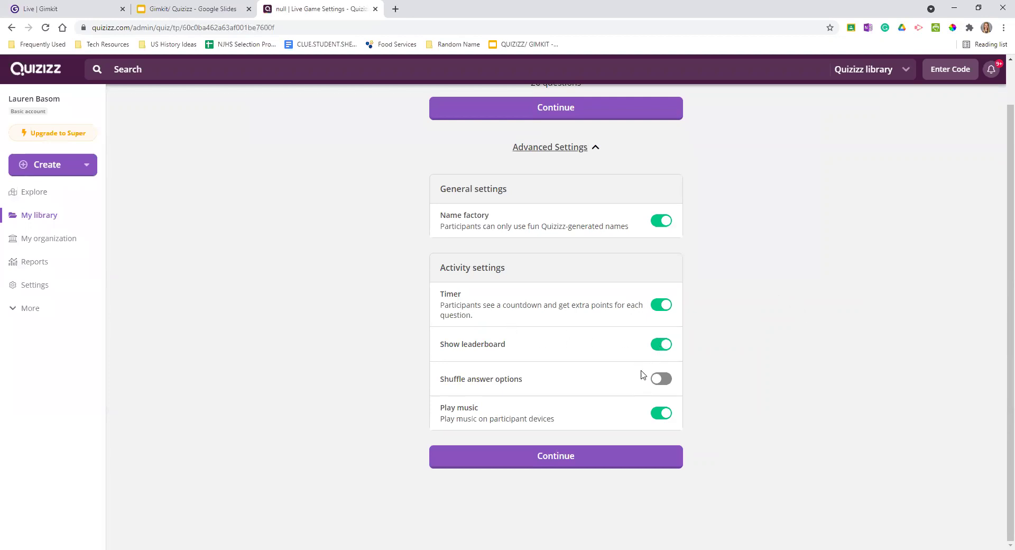
click(664, 414)
Open the game lobby and copy the joinmyquiz.com join link for students
click(549, 466)
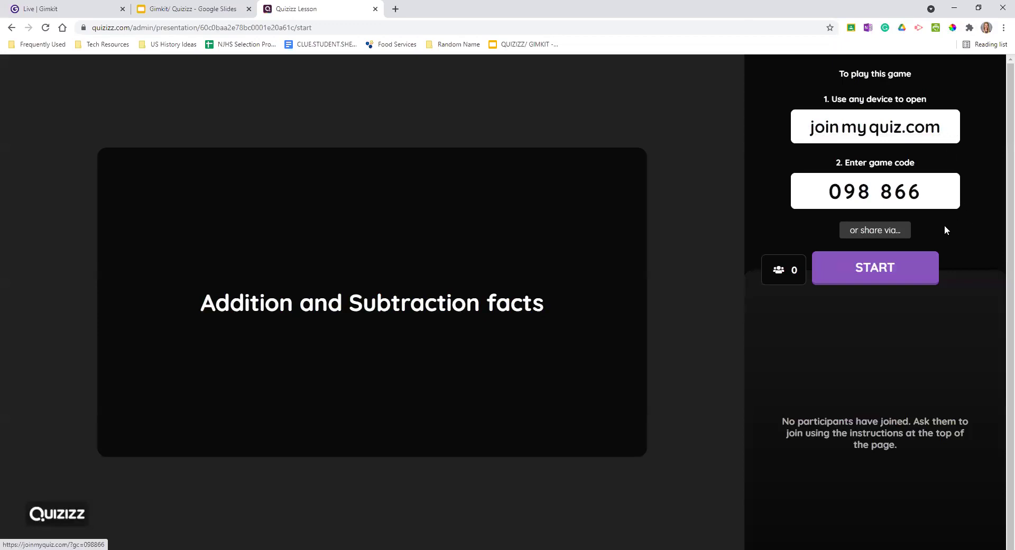
click(893, 233)
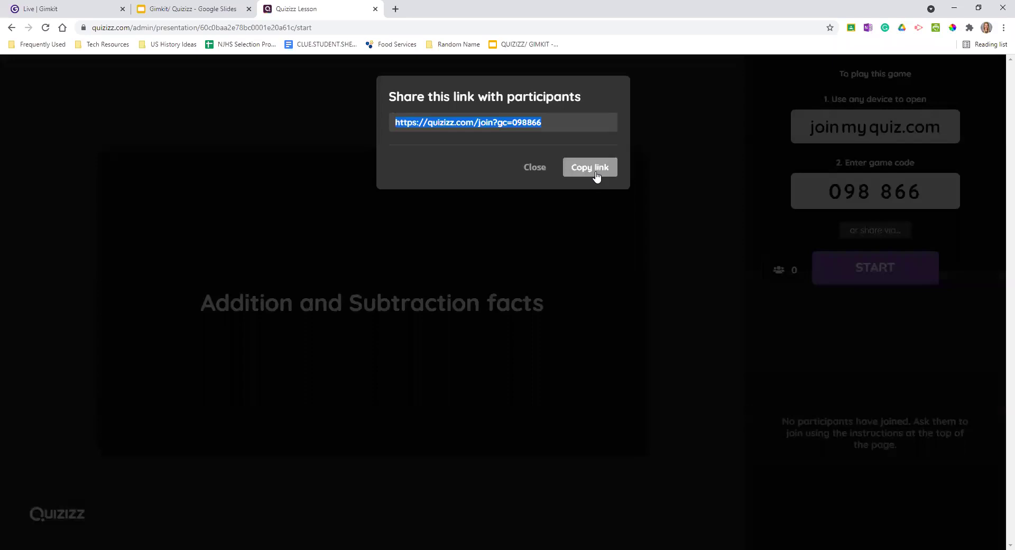
click(595, 172)
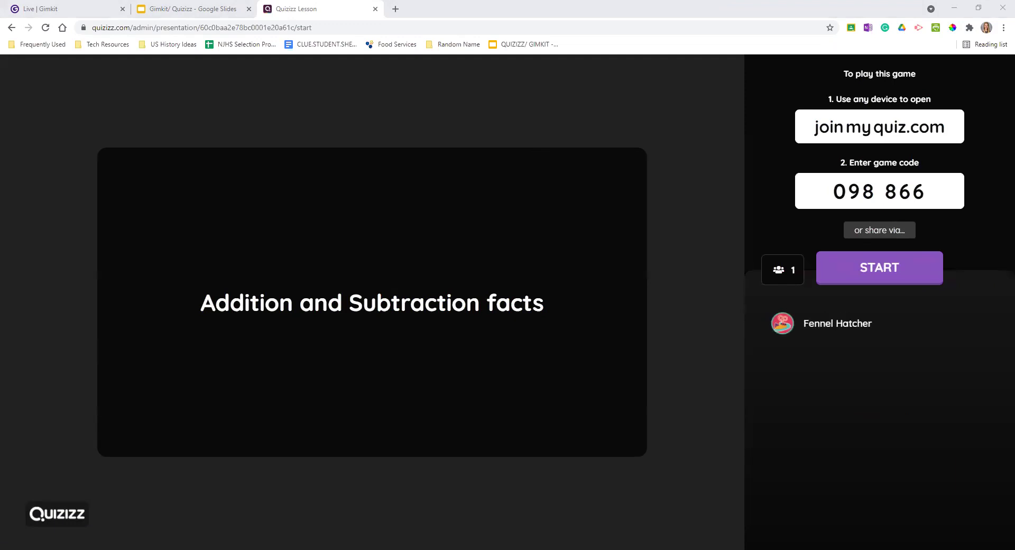
Wait in the lobby until eight students with generated names have joined
mouse_move(317, 408)
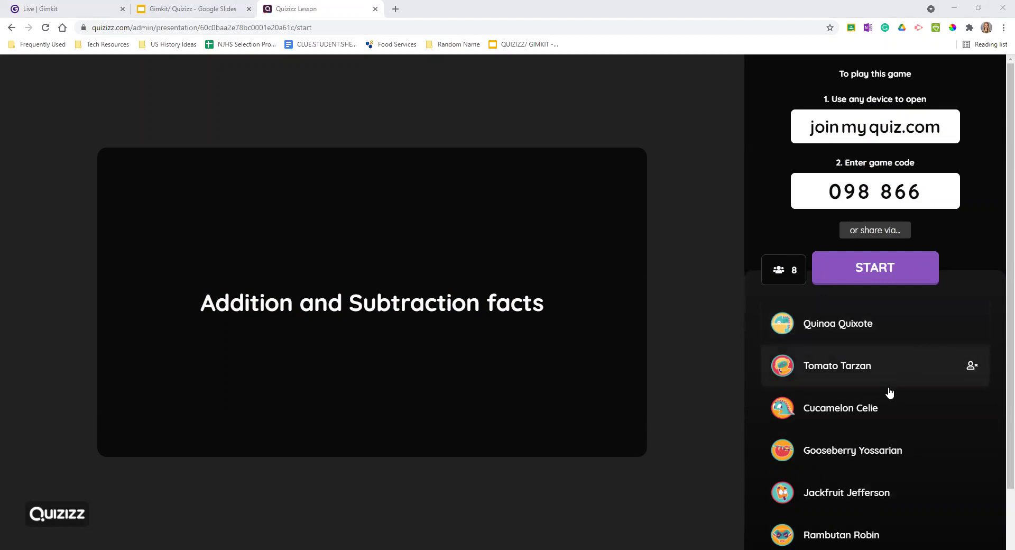
scroll(883, 406, down, 1)
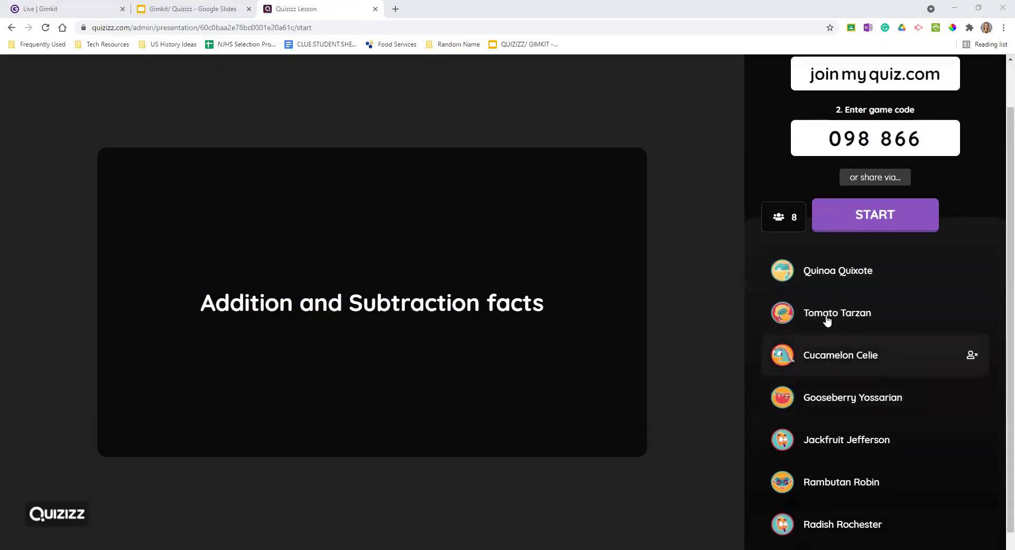
scroll(842, 341, down, 1)
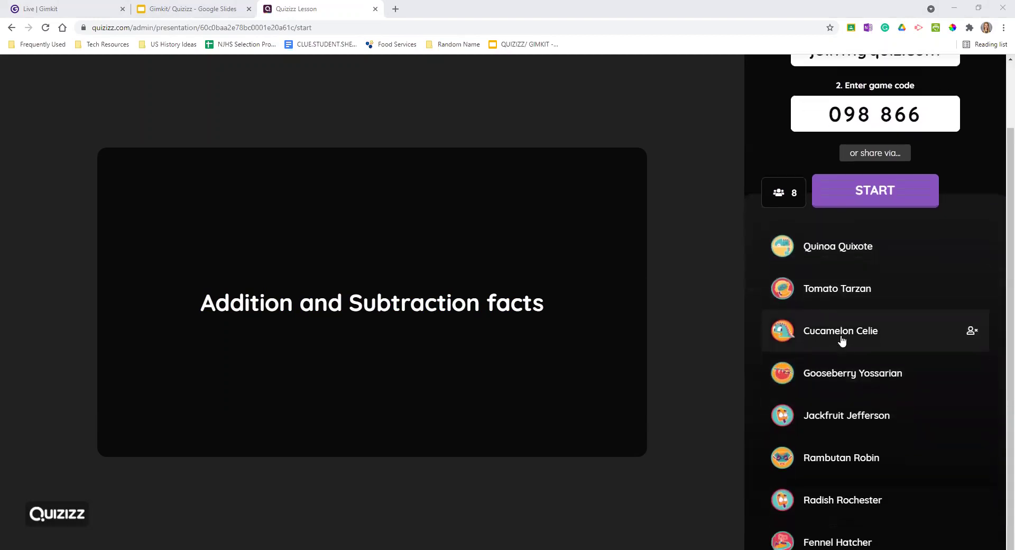
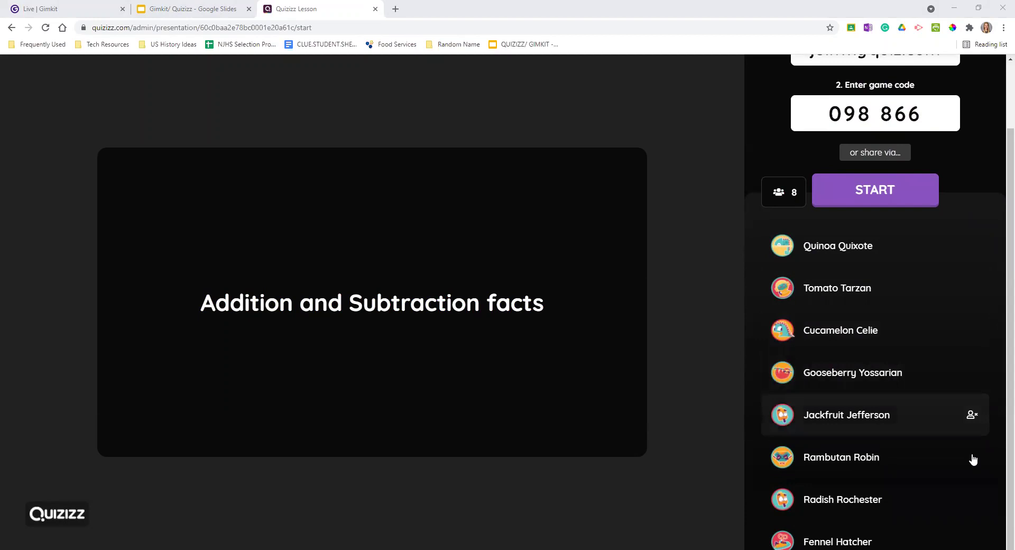
Start the Addition and Subtraction facts game for the eight players joined under code 098 866
scroll(861, 281, up, 2)
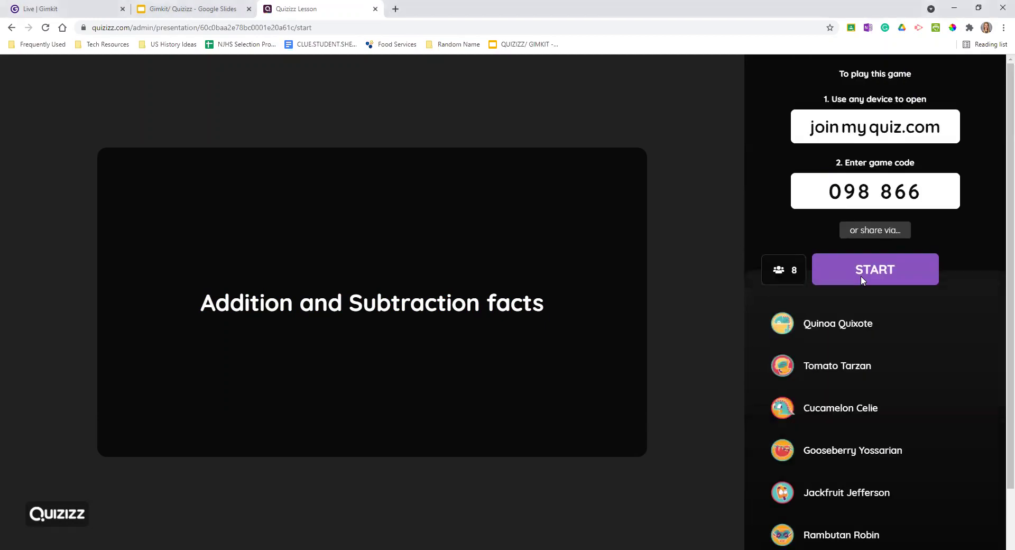
click(862, 276)
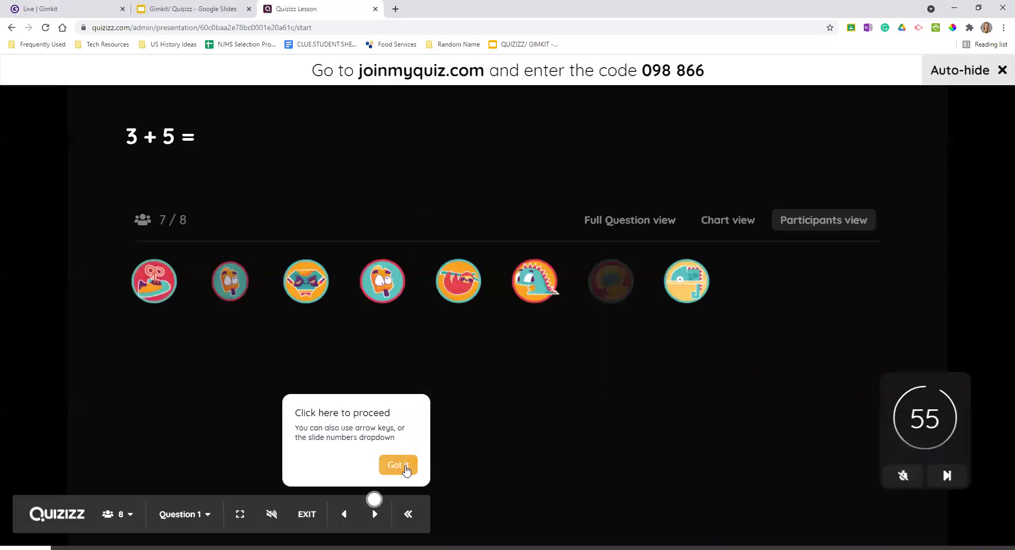
Dismiss the proceed tip and reload the game after the lost-connection banner
click(405, 467)
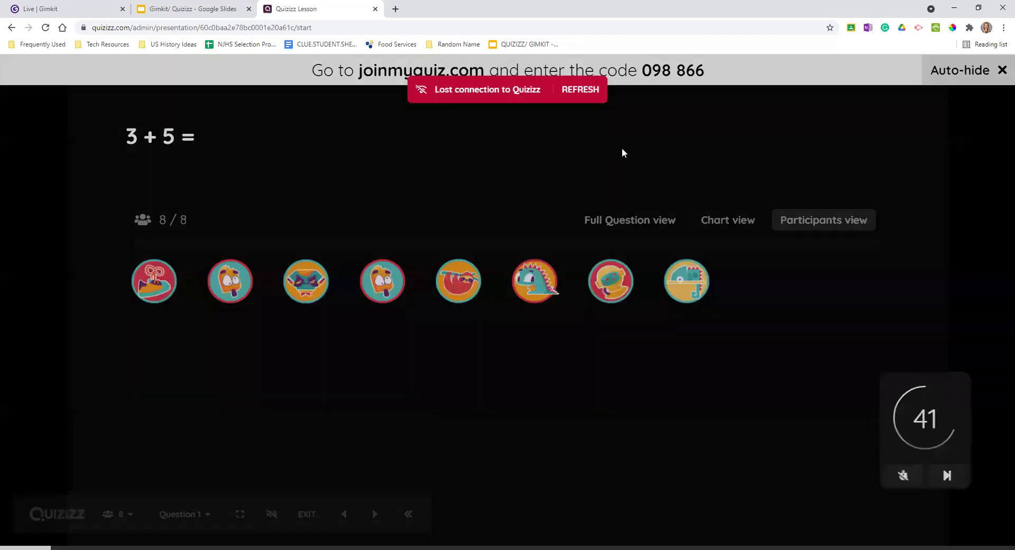
click(582, 91)
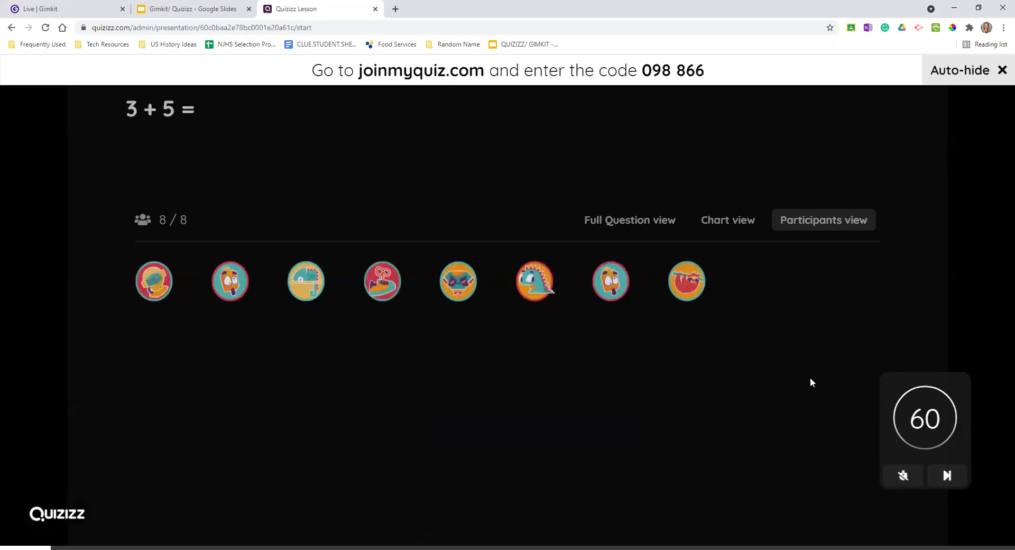
End question 1, play through questions 2 and 3, and show the 9 + 6 = answer chart
click(949, 477)
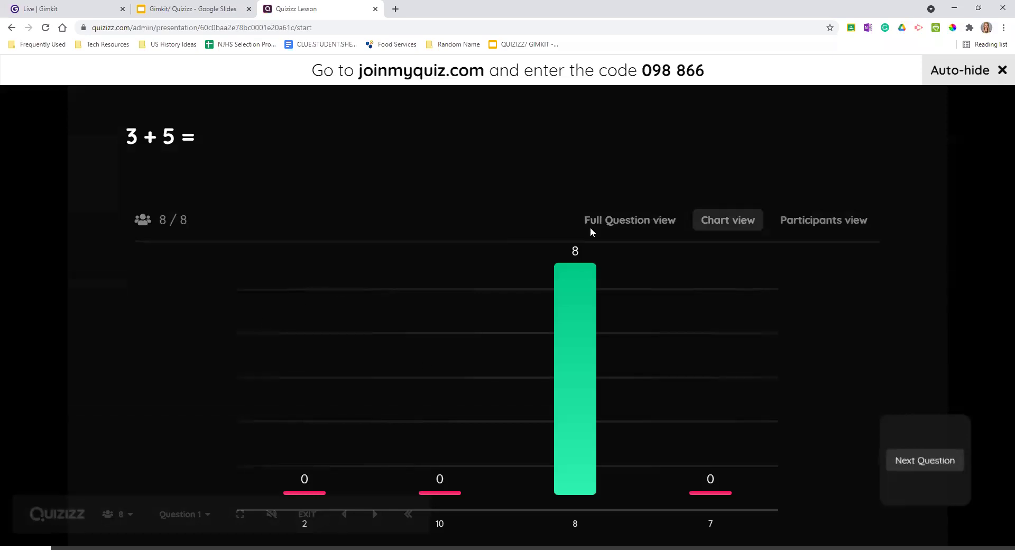
click(824, 220)
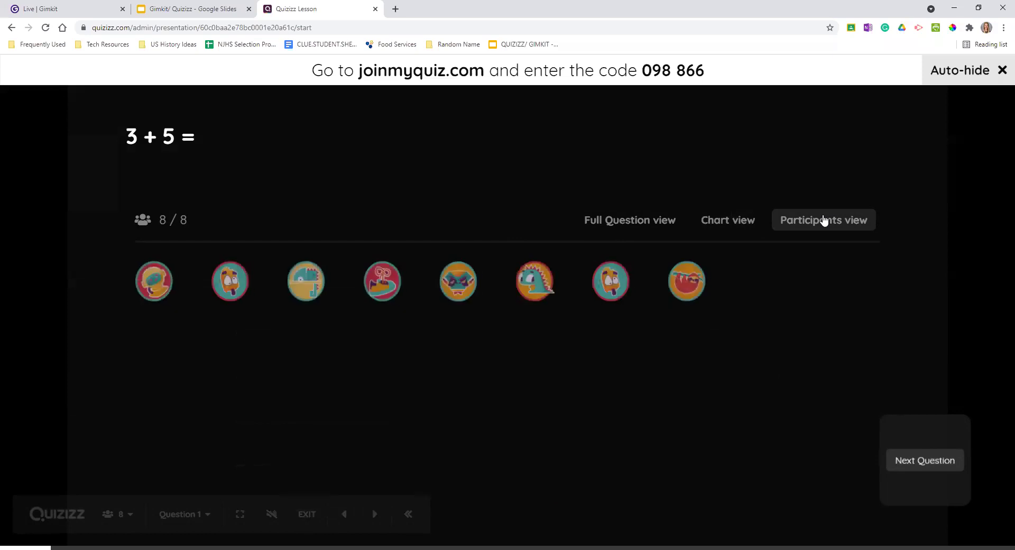
click(926, 460)
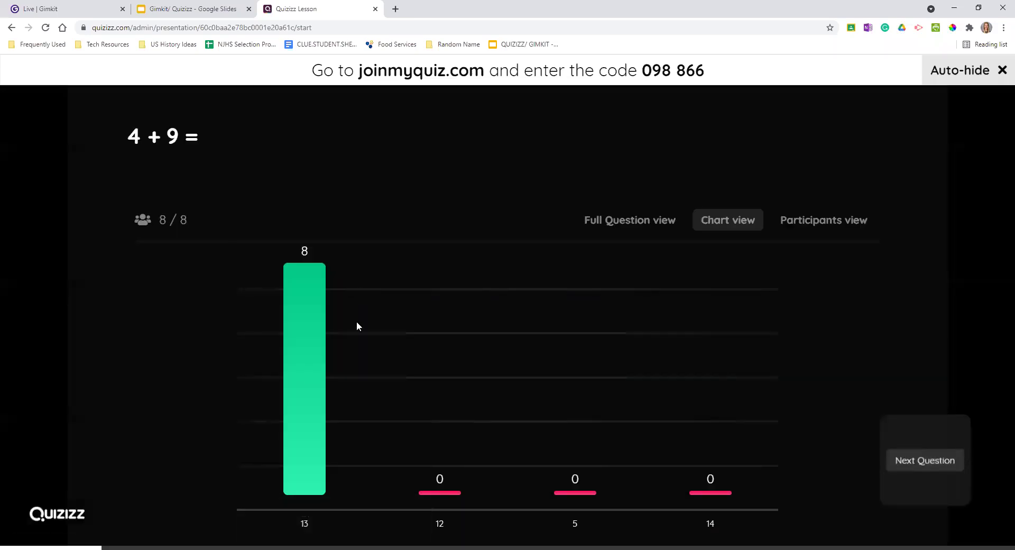
click(916, 461)
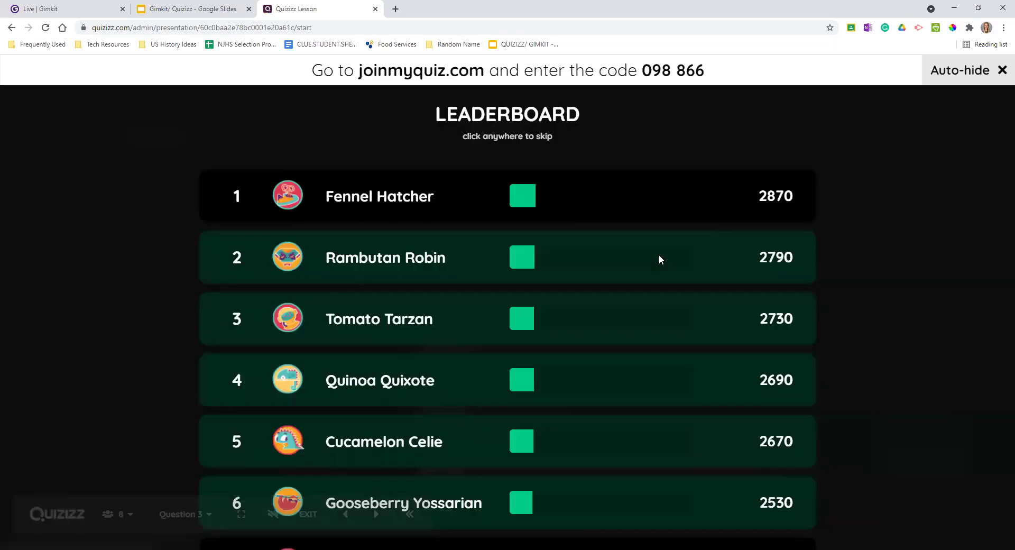
click(659, 253)
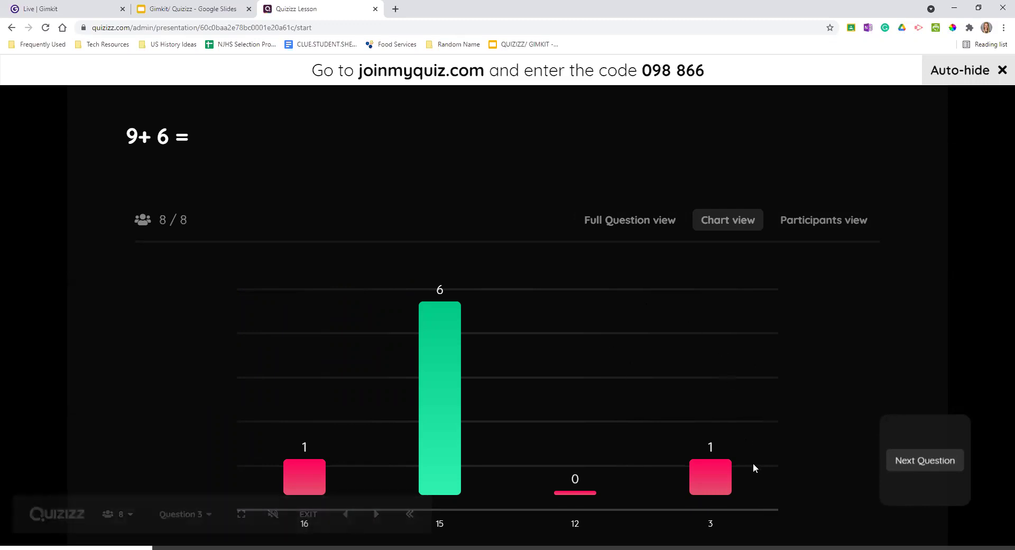
mouse_move(365, 463)
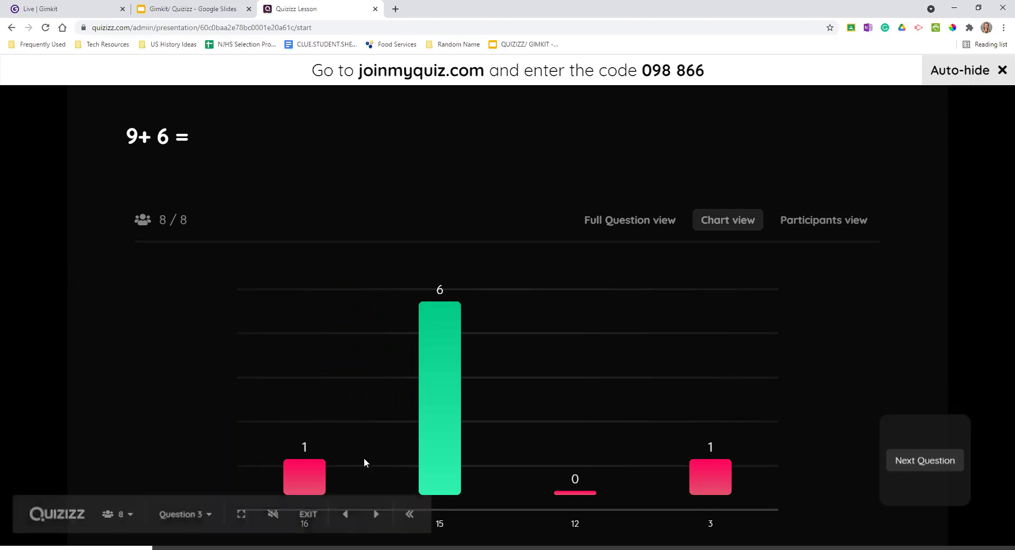
Advance to question 4, then jump from the question list to question 15, '18 - 10'
click(948, 462)
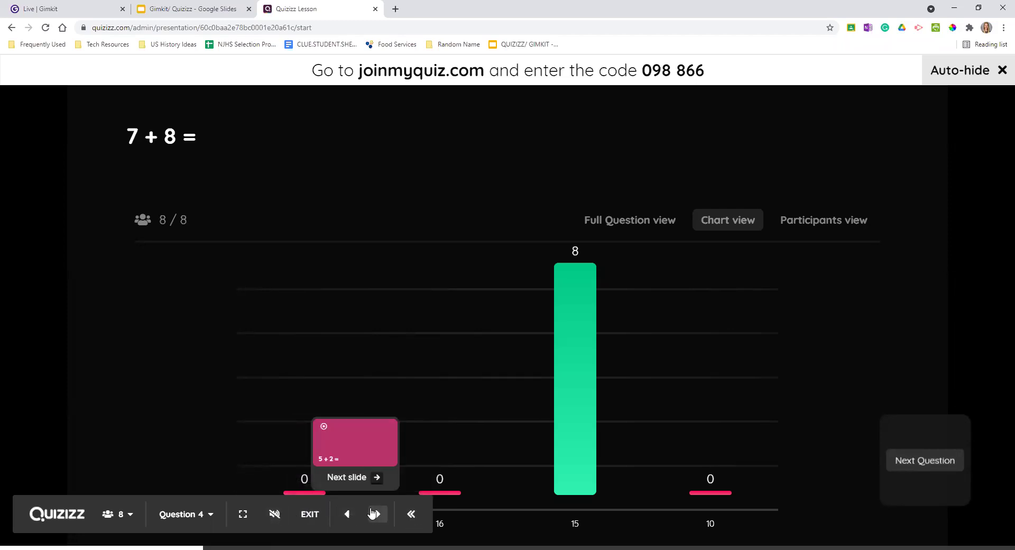
click(217, 514)
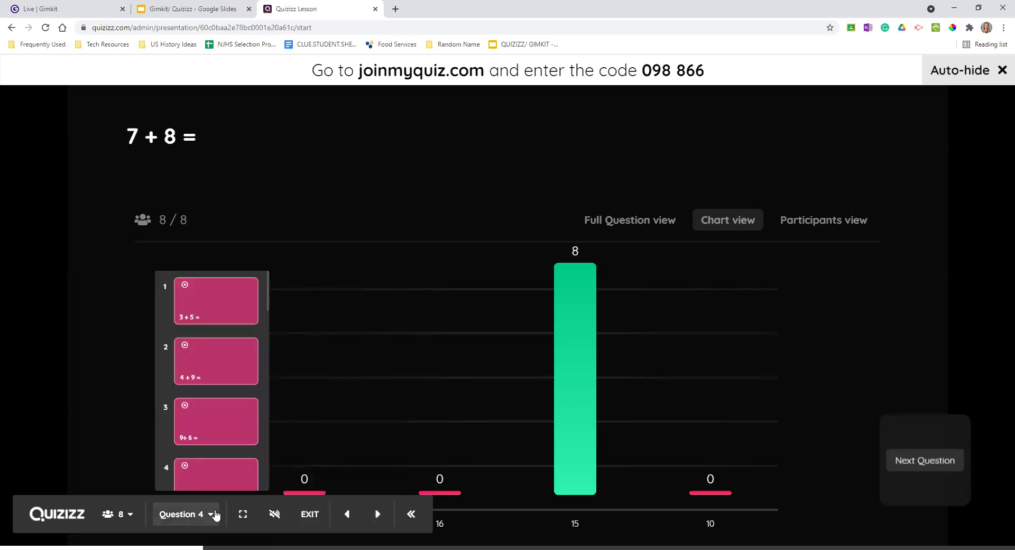
scroll(215, 382, down, 10)
scroll(212, 400, down, 2)
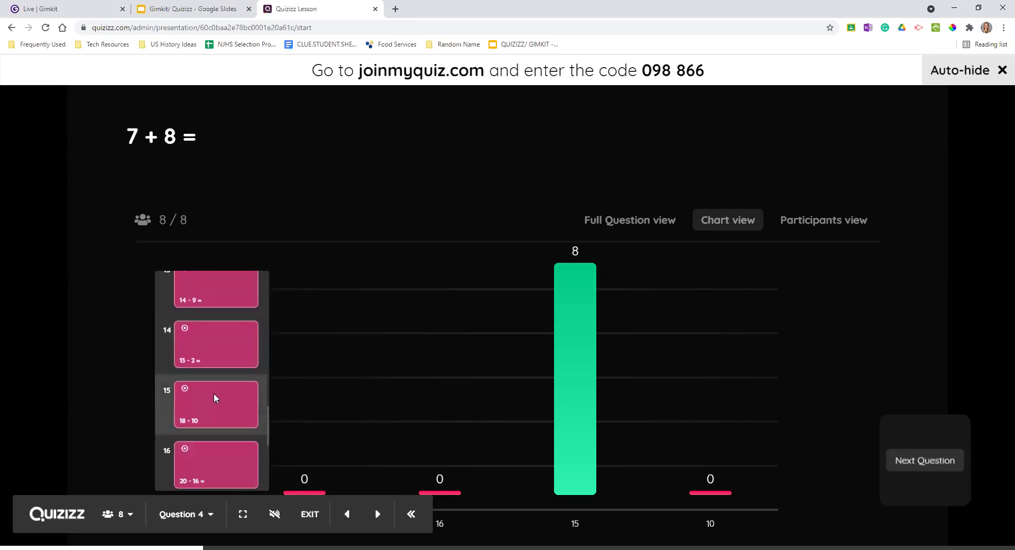
click(205, 402)
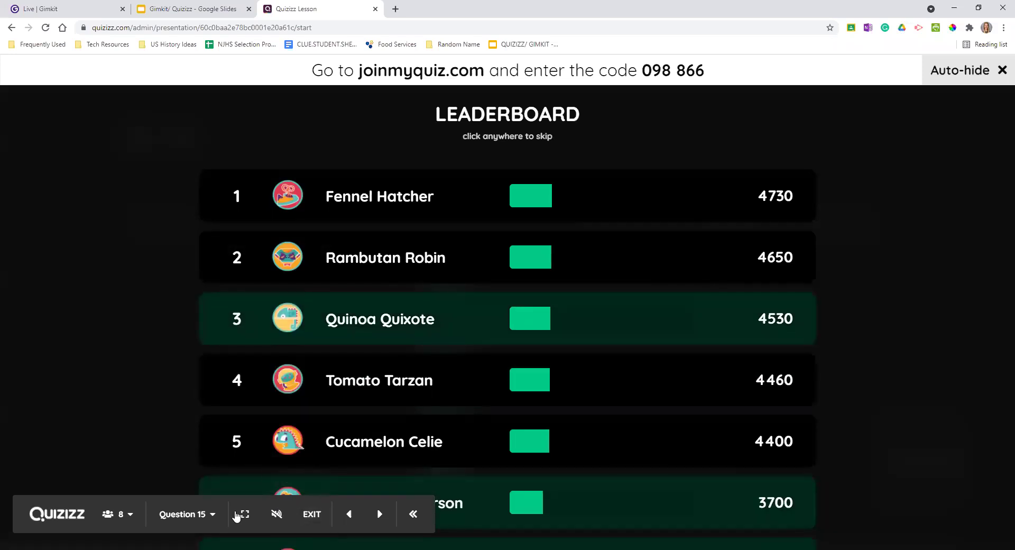
End the live quiz and confirm with Yes to reach the summary report
click(312, 515)
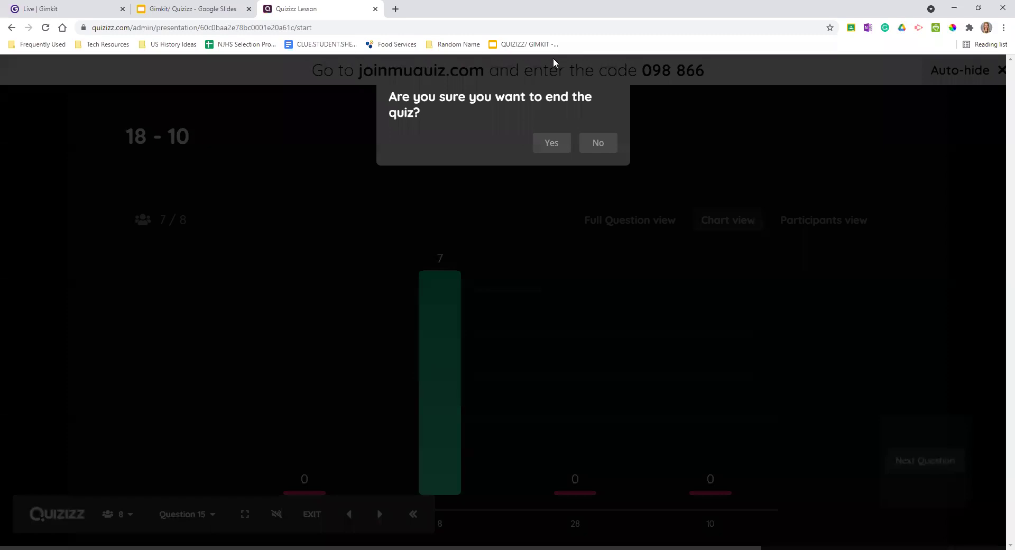
click(550, 142)
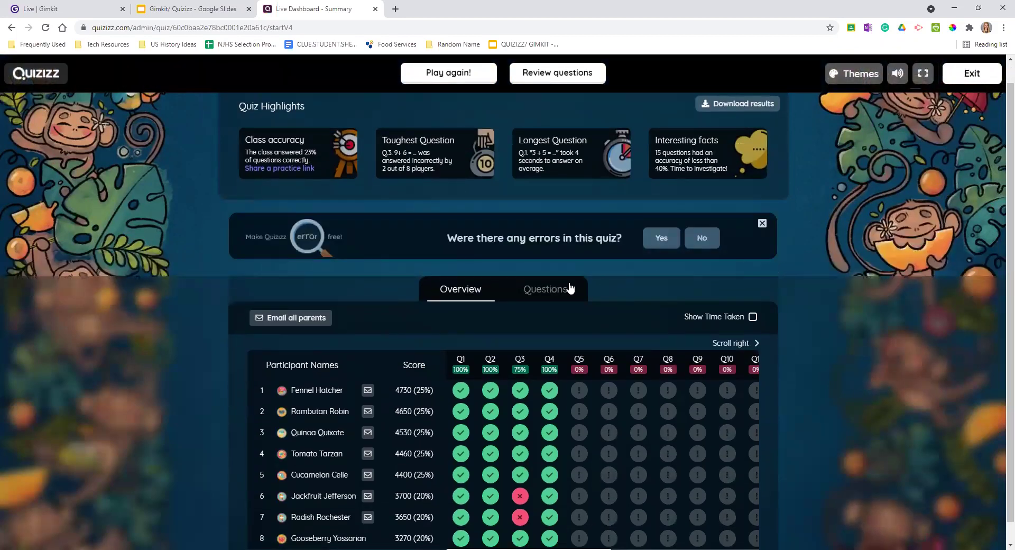
scroll(285, 389, down, 1)
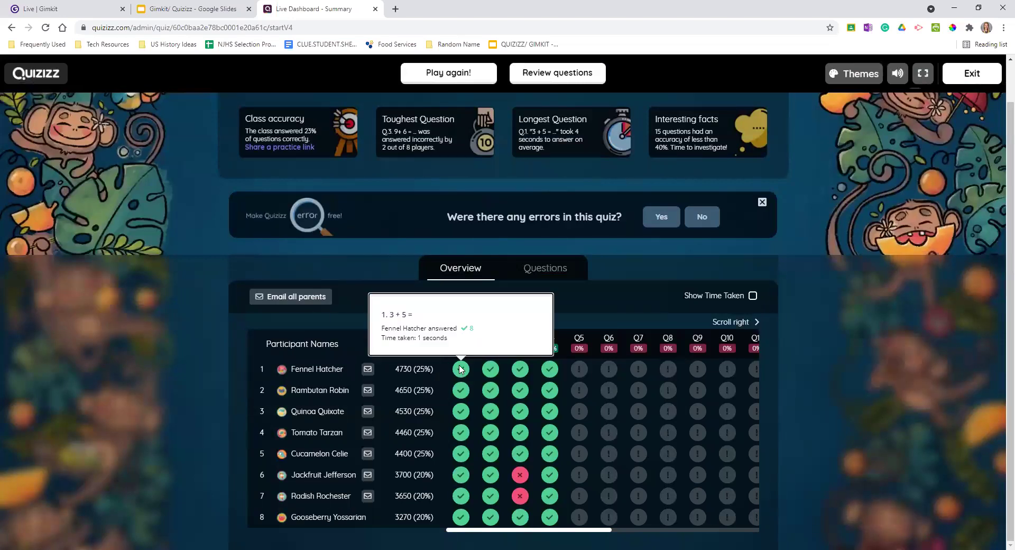
drag(588, 531, 516, 526)
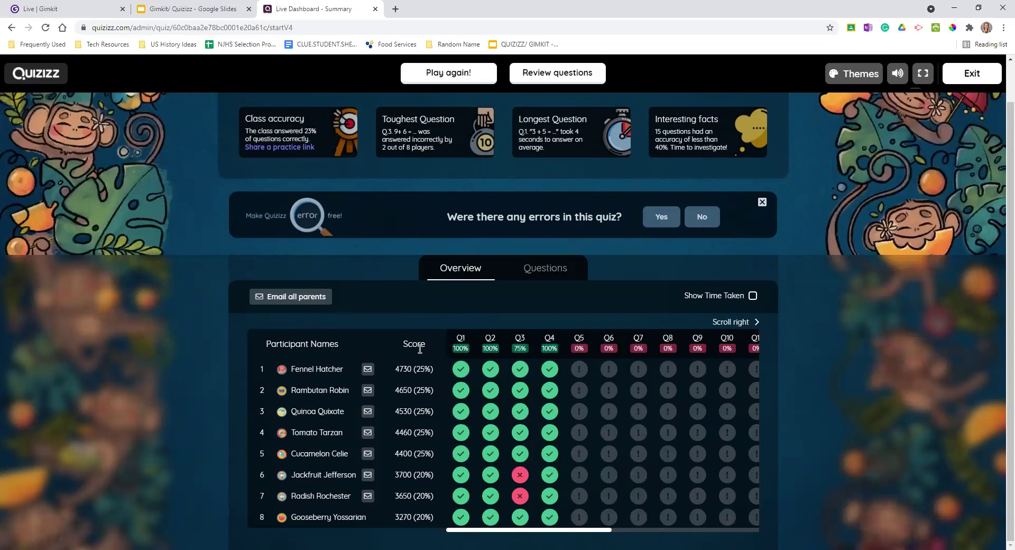
scroll(369, 437, up, 1)
scroll(365, 439, down, 1)
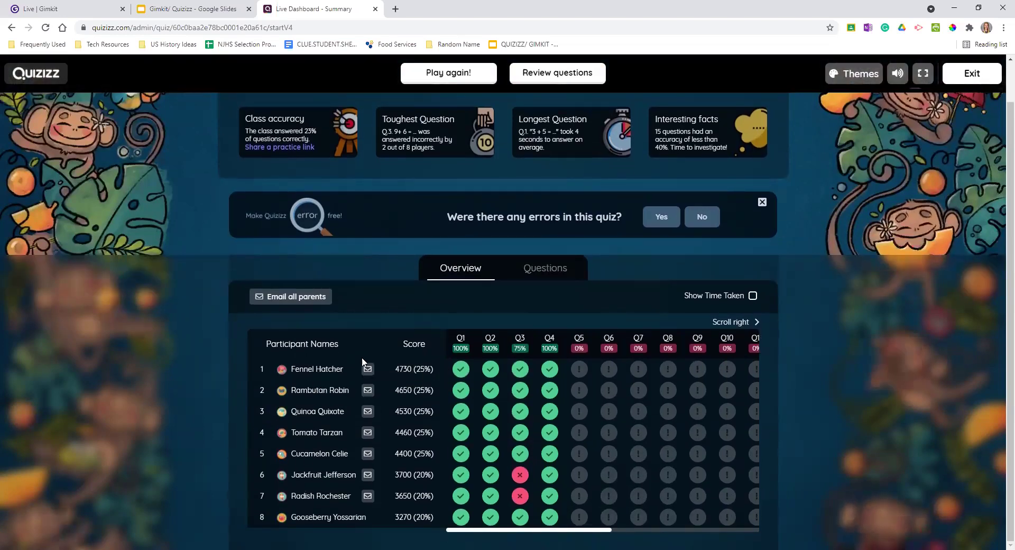
click(558, 273)
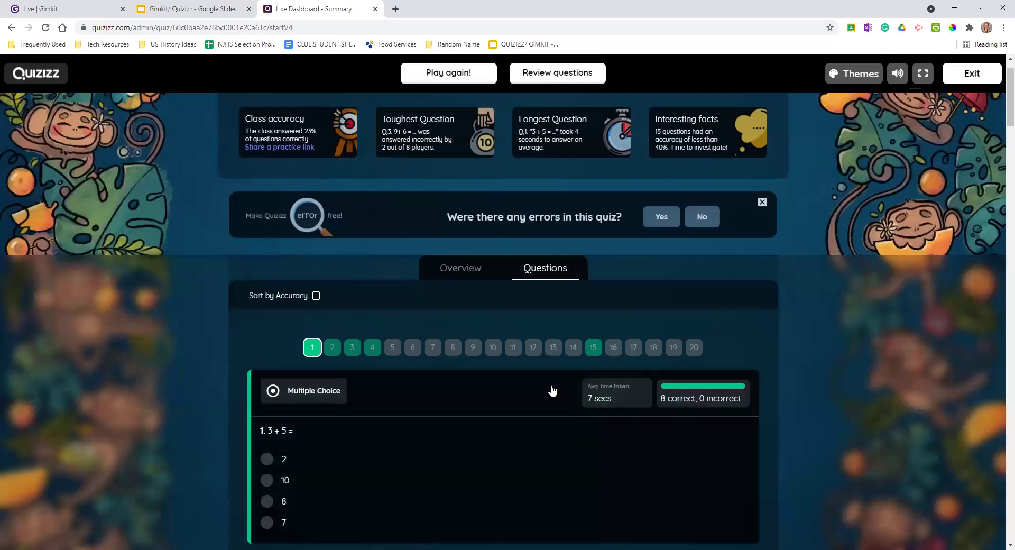
scroll(629, 334, up, 1)
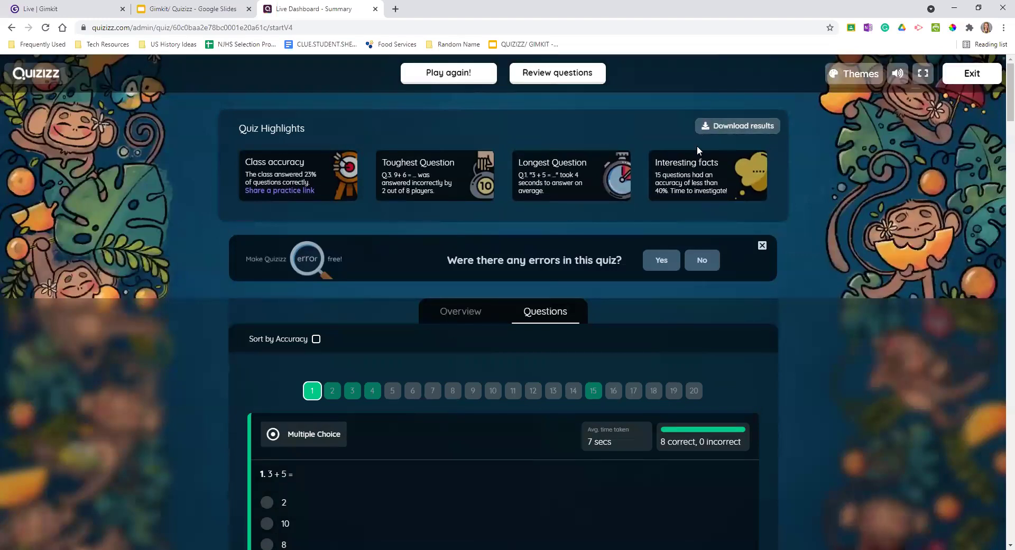
scroll(644, 228, down, 1)
scroll(704, 153, up, 1)
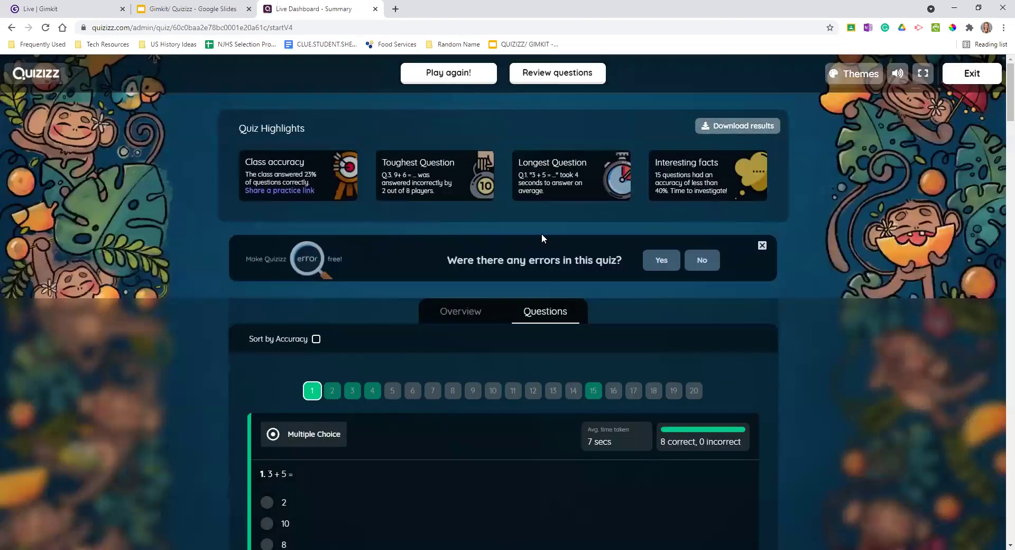
click(440, 320)
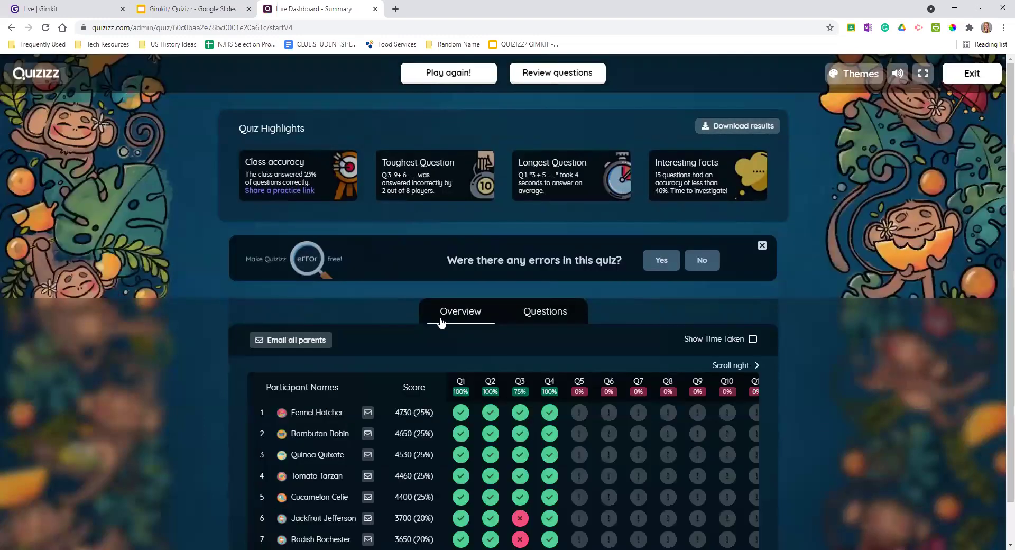
scroll(154, 382, down, 1)
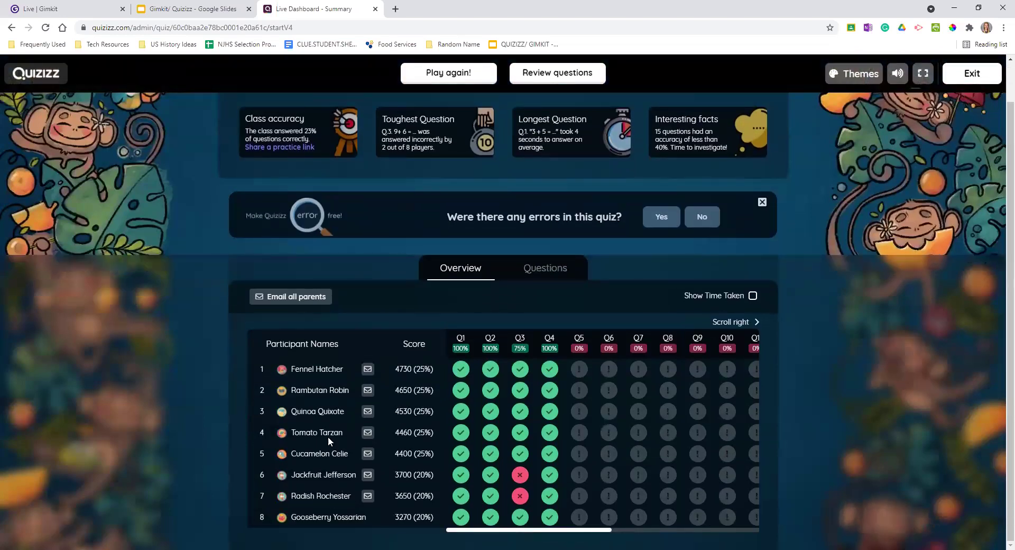
Open the first participant's parent-progress email, then cancel it without sending
click(367, 370)
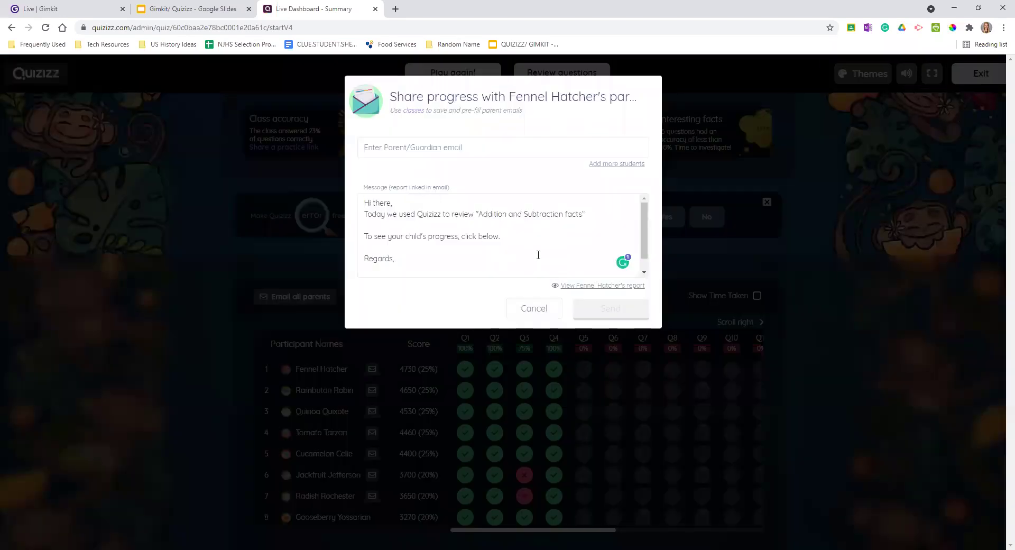
scroll(538, 255, down, 1)
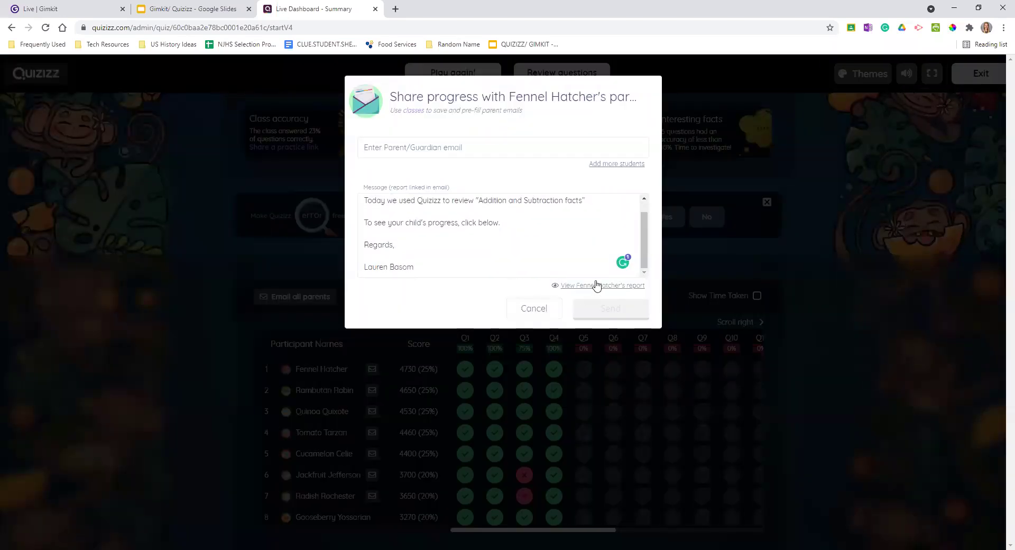
click(540, 307)
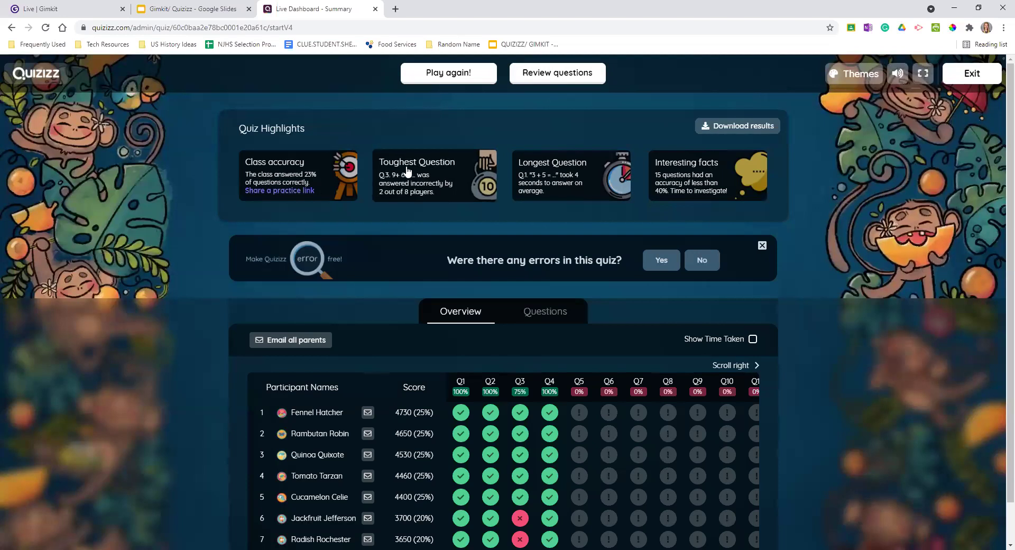
Exit the live results dashboard to return to the teacher home page
scroll(894, 63, down, 1)
click(966, 77)
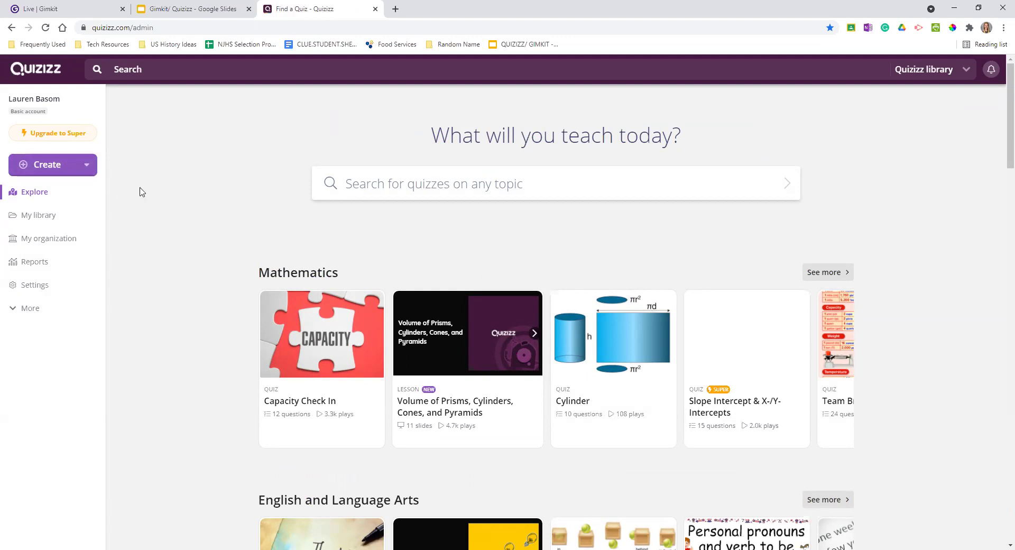
Create a new quiz tagged with the History subject and begin naming it 'Ex'
click(84, 167)
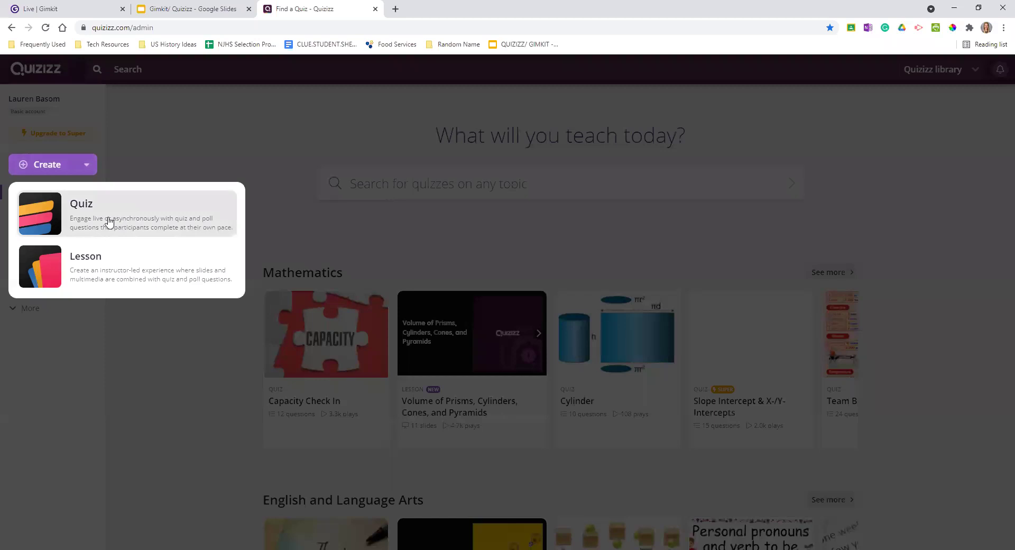
click(109, 222)
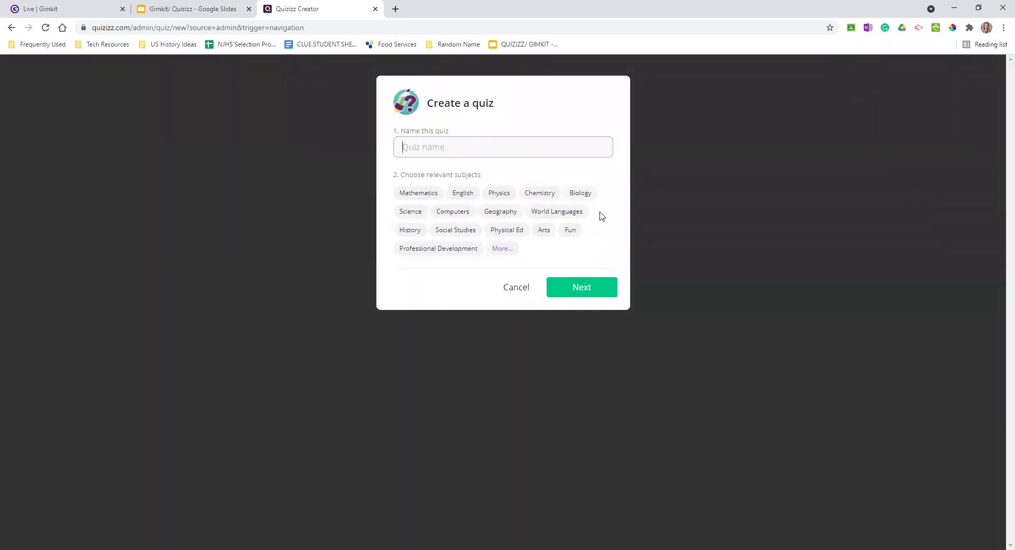
click(409, 229)
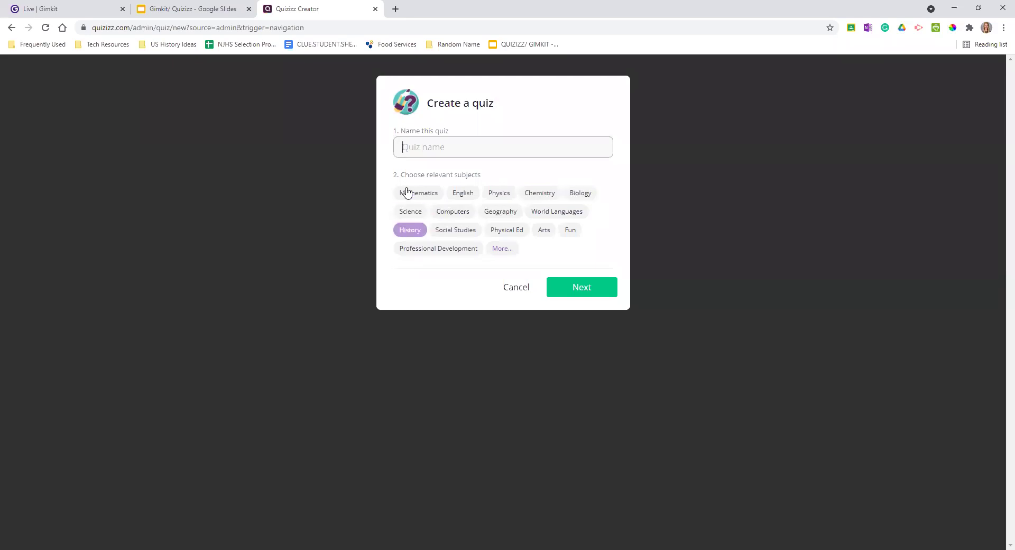
click(428, 153)
text(Ex)
Finish naming the quiz 'Example' and confirm the Create a quiz dialog
text(ample)
key(Return)
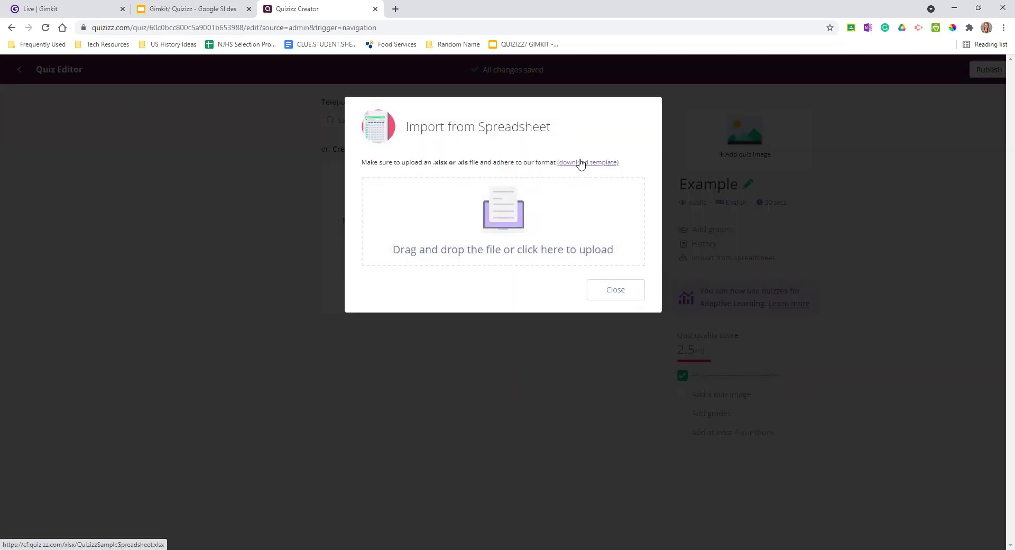
Close the spreadsheet import dialog and open the Teleport questions library search
click(608, 297)
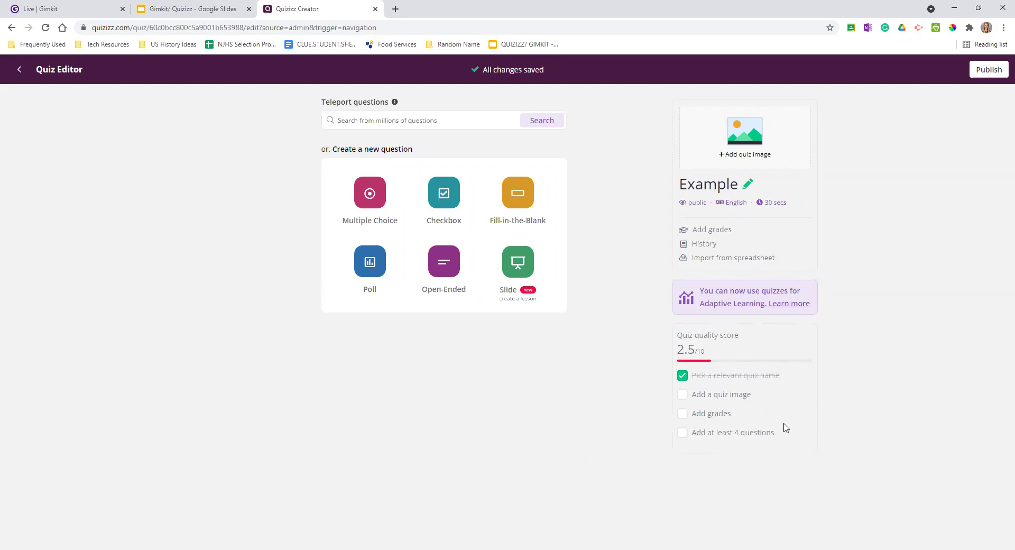
mouse_move(374, 104)
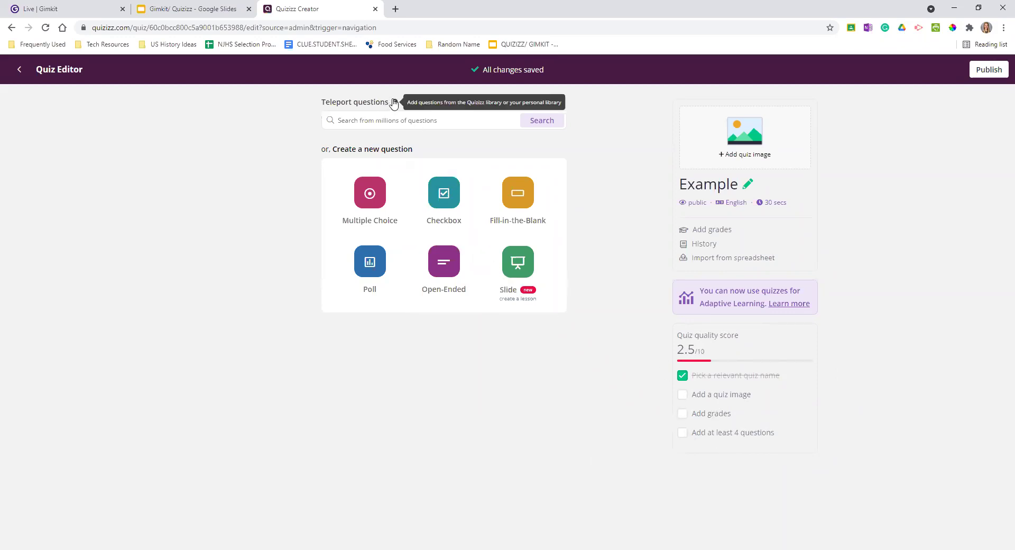
click(359, 121)
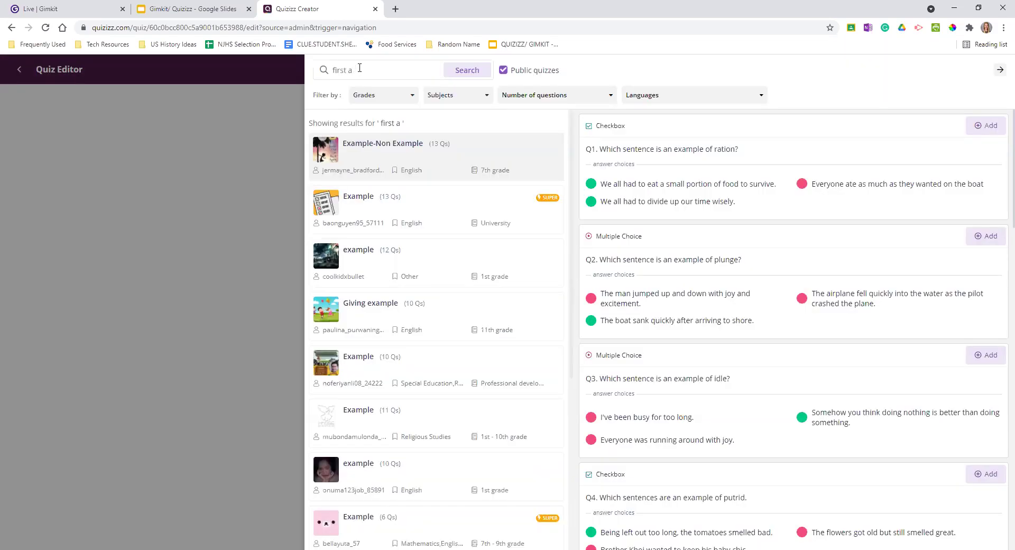
Search the library for 'first amendment' and preview the 10-question First Amendment Freedoms quiz
text(mendment)
key(Return)
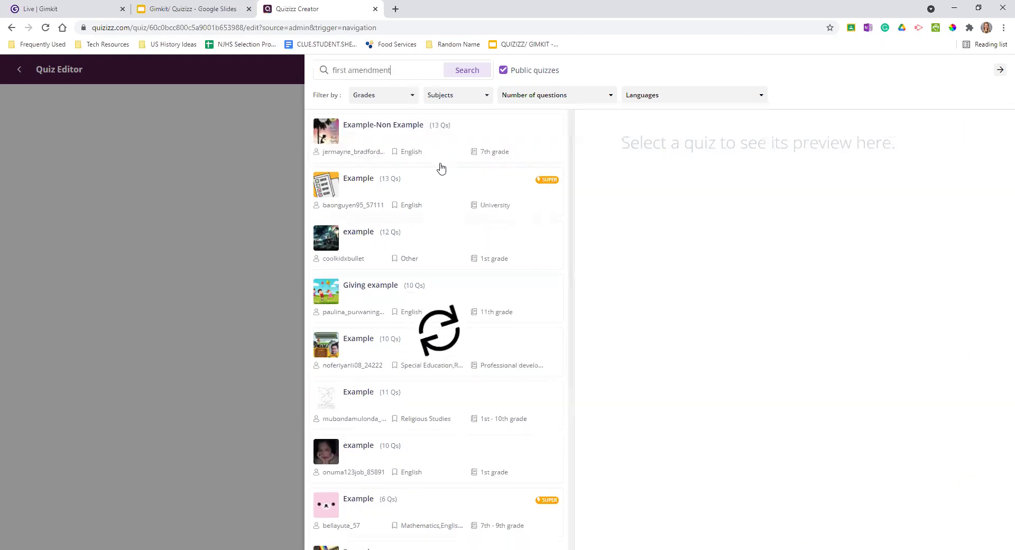
scroll(453, 222, down, 2)
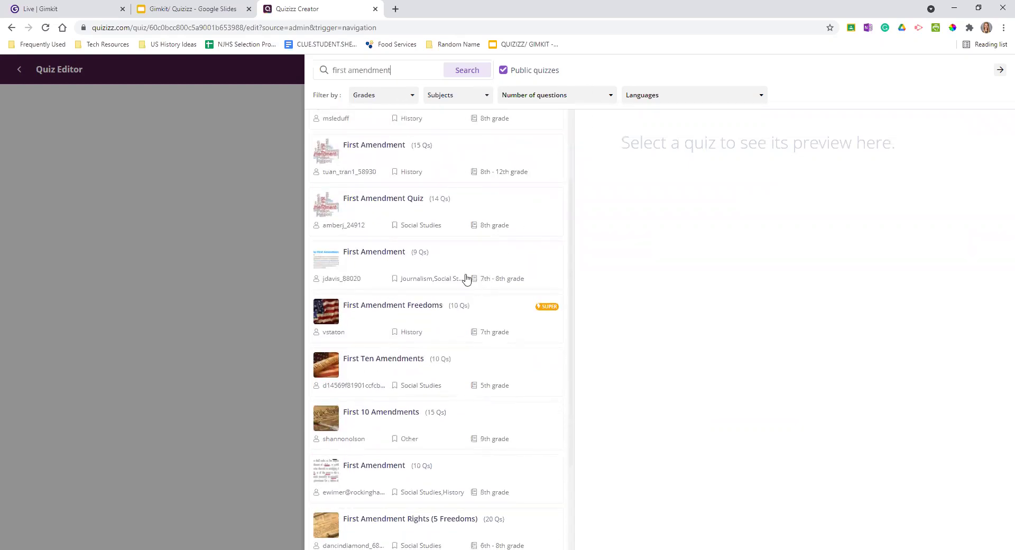
scroll(424, 270, down, 1)
click(424, 270)
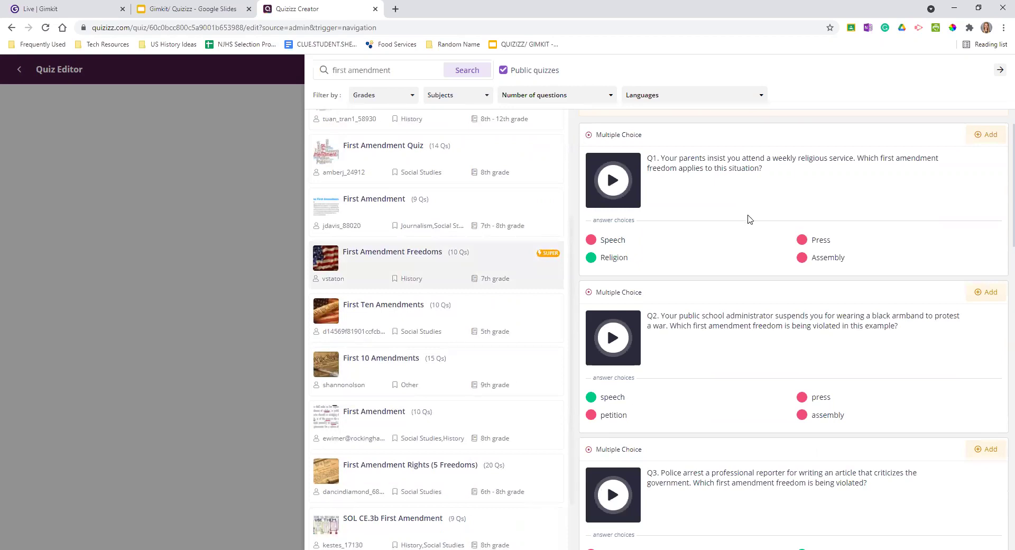
scroll(757, 275, down, 3)
scroll(978, 186, up, 3)
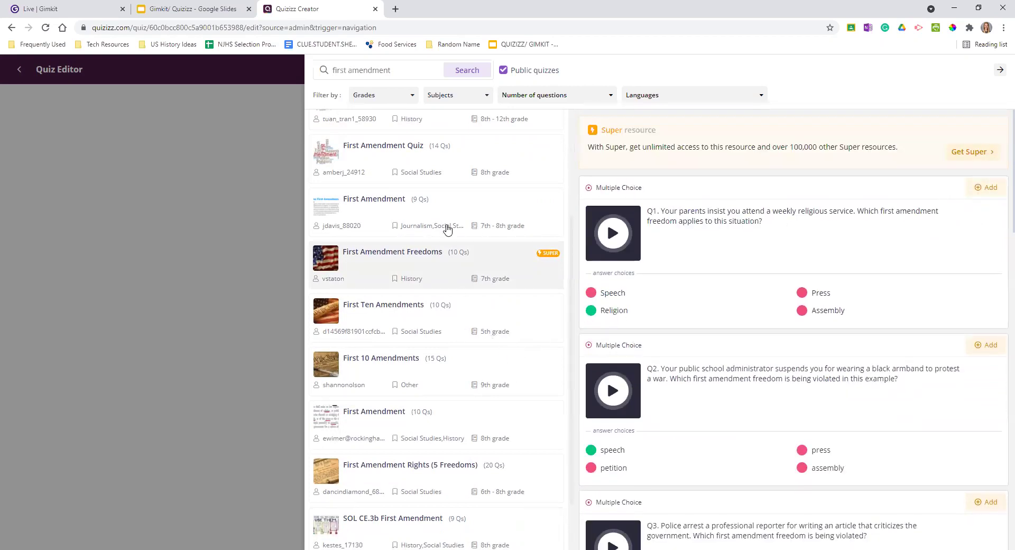
scroll(447, 228, down, 2)
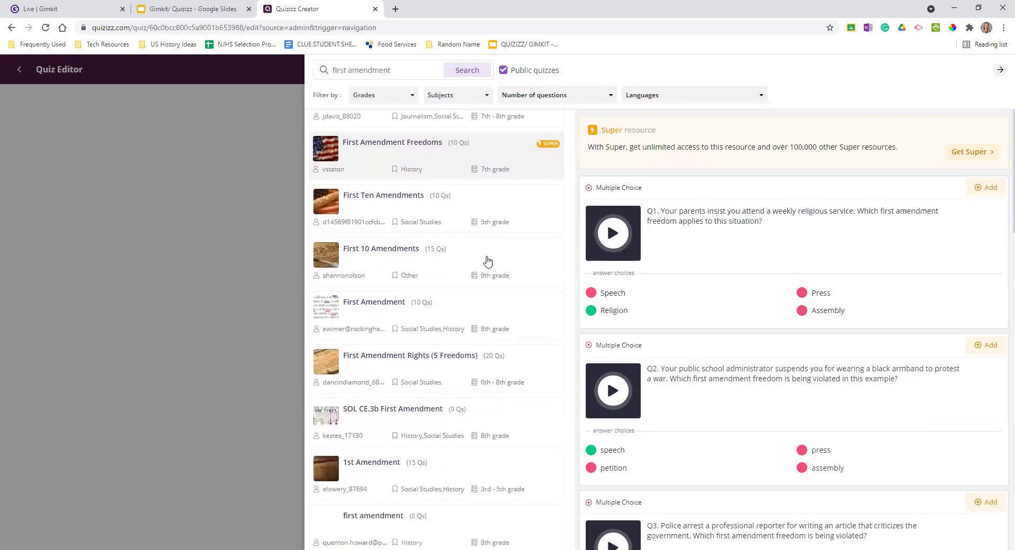
Add the freedom-of-speech question (Q5) from the First 10 Amendments quiz
click(489, 260)
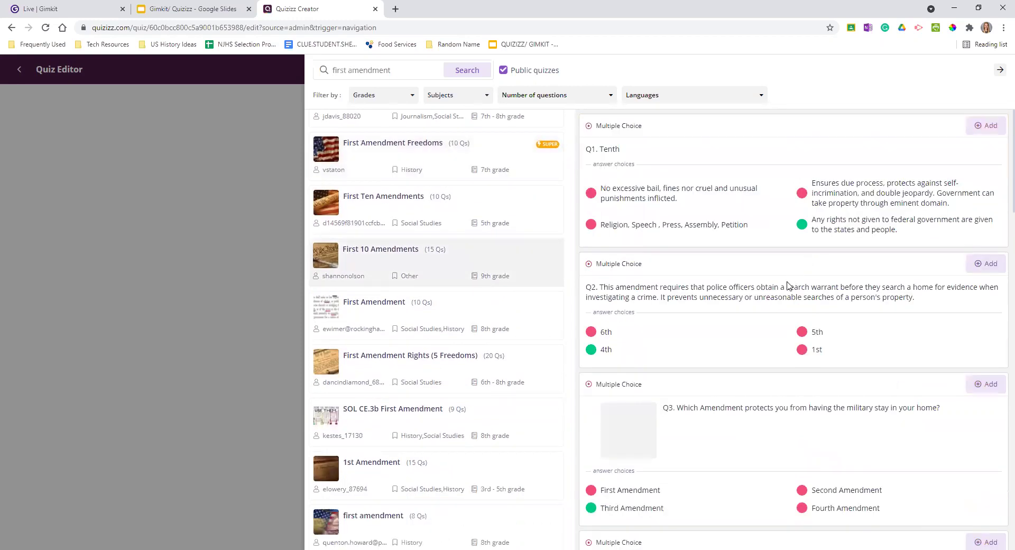
scroll(788, 285, down, 3)
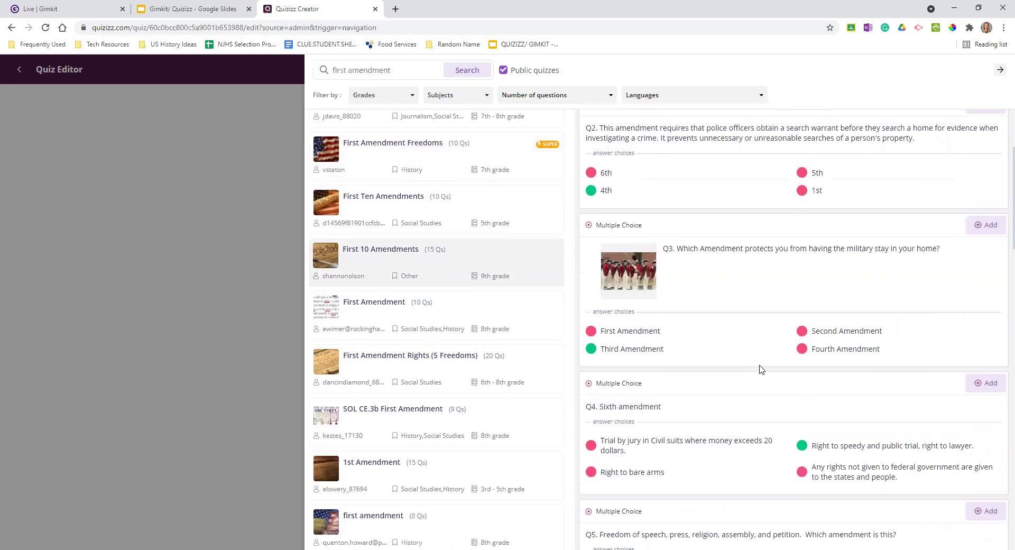
scroll(762, 369, down, 5)
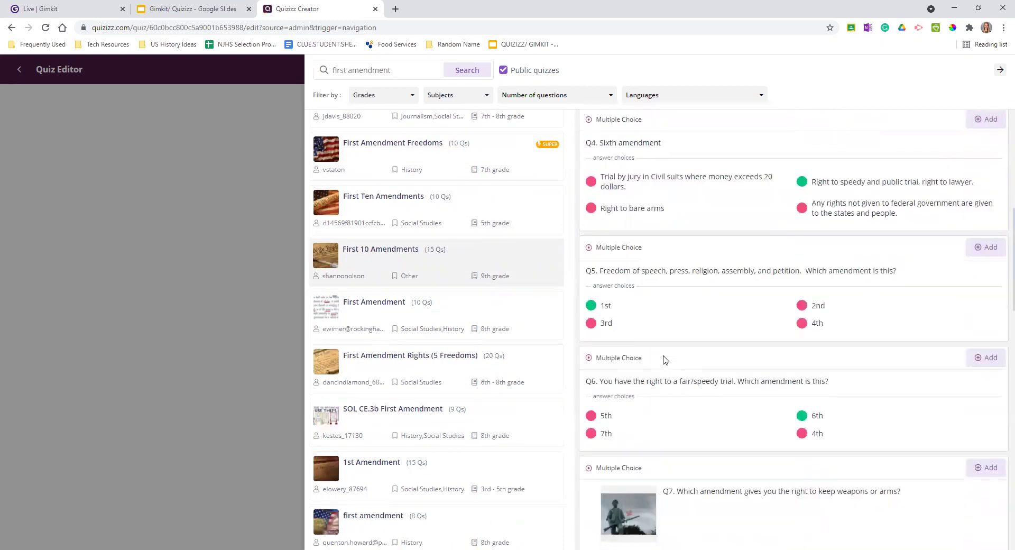
click(978, 248)
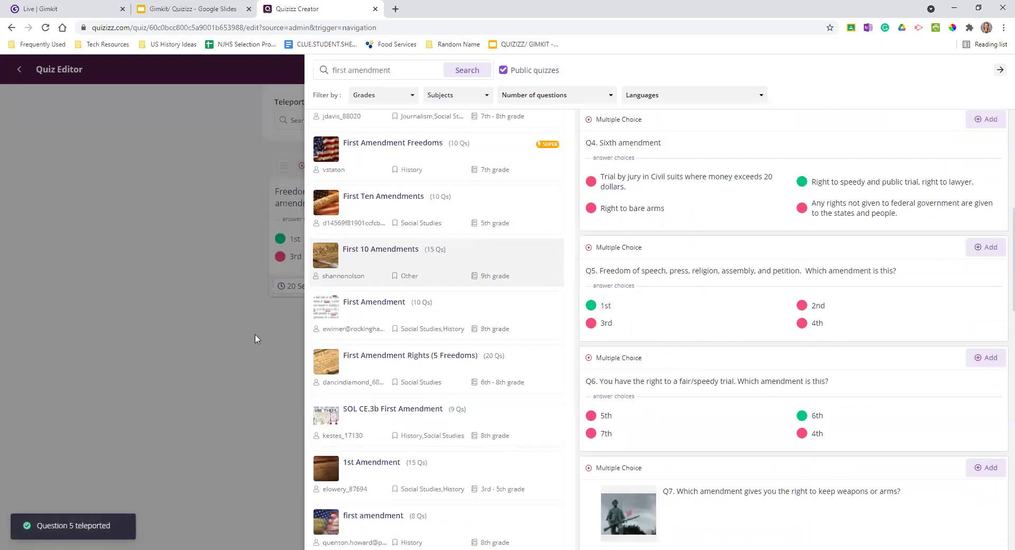
Add the headband-protest question (Q7) from Amendment Scenarios, then close the teleport search
scroll(377, 359, down, 4)
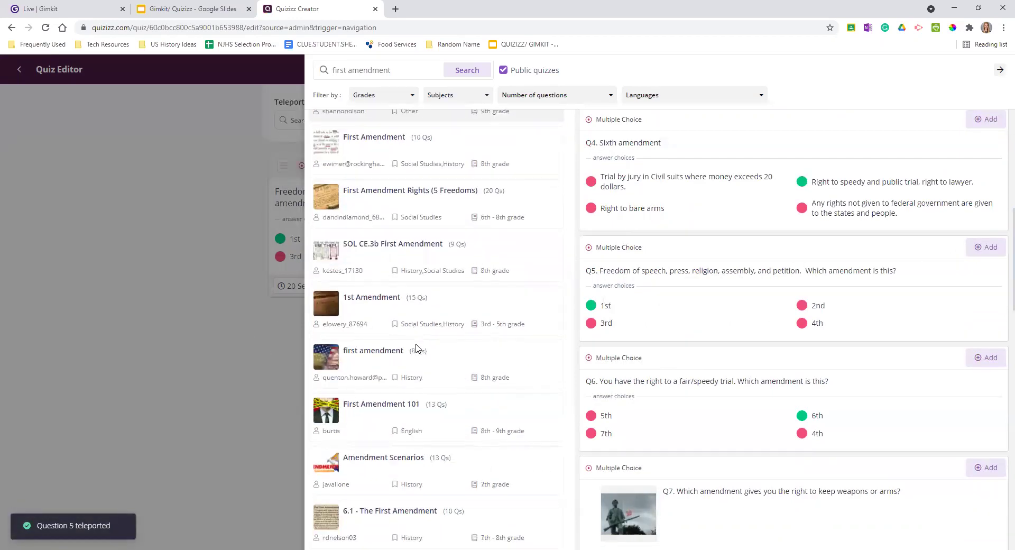
scroll(344, 361, down, 2)
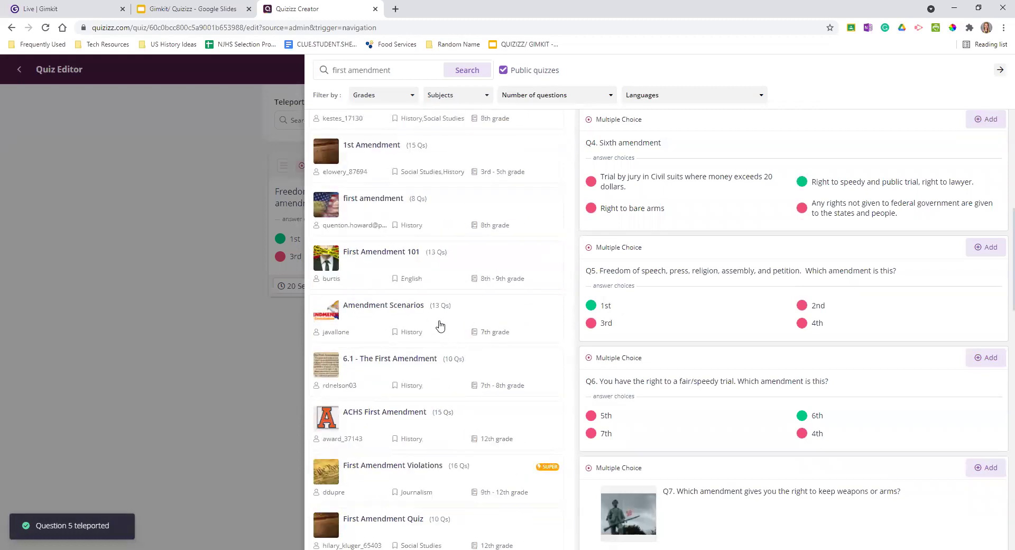
click(508, 319)
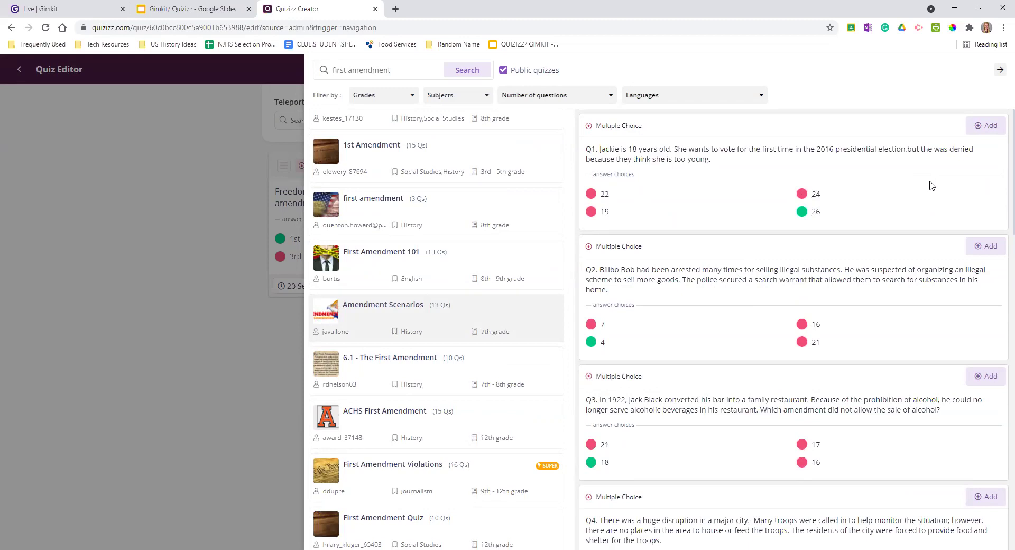
scroll(909, 227, down, 1)
scroll(876, 299, down, 2)
scroll(872, 315, down, 2)
scroll(865, 318, down, 3)
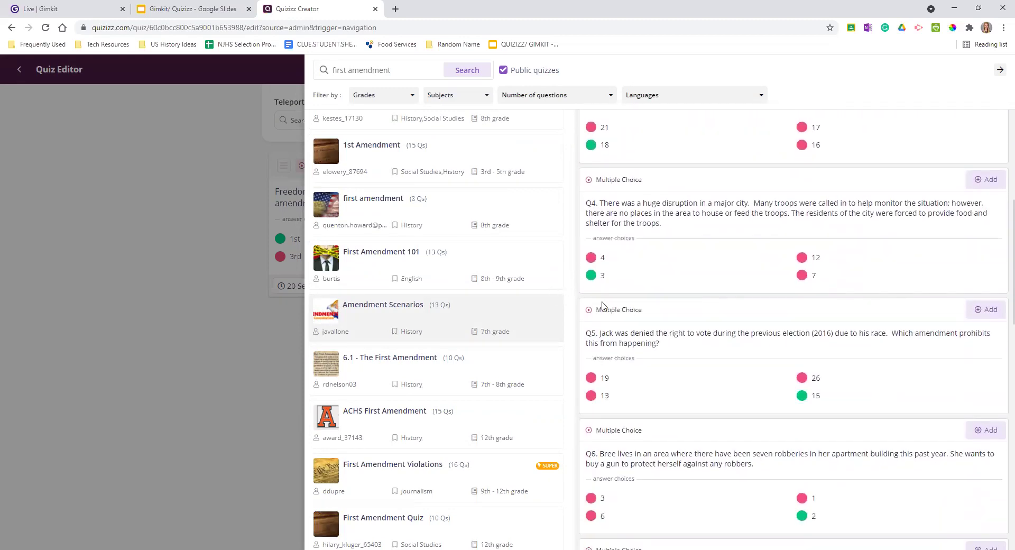
scroll(905, 338, down, 2)
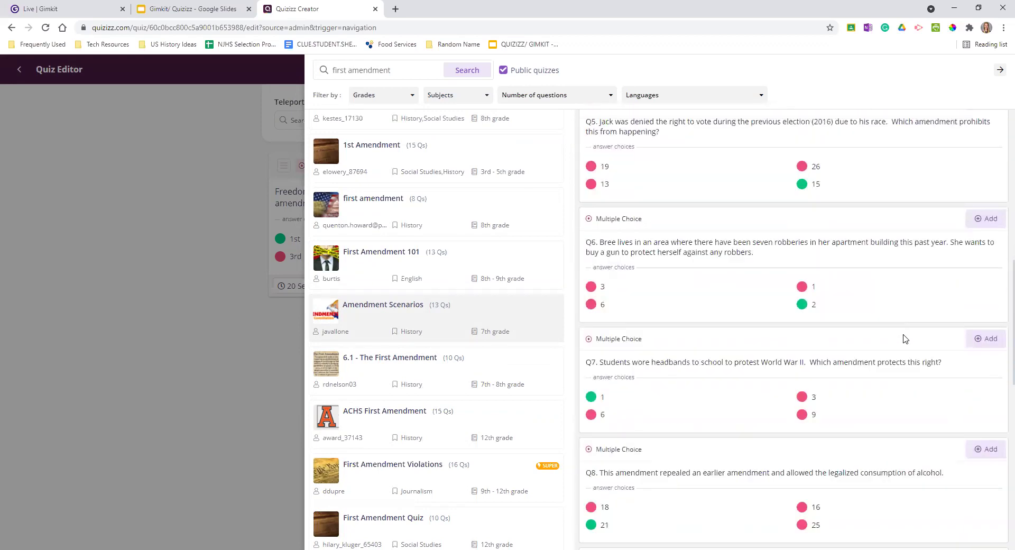
scroll(907, 344, down, 2)
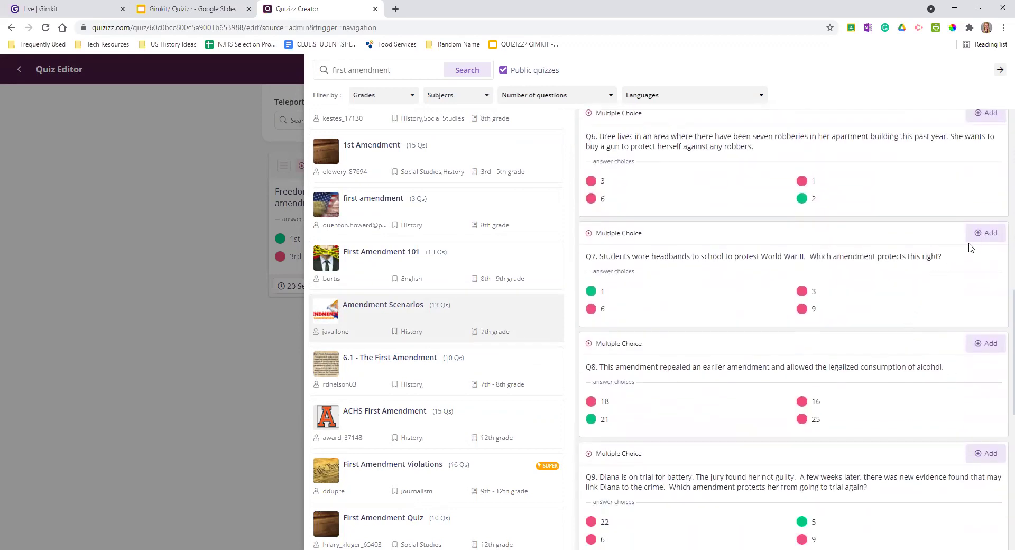
click(975, 239)
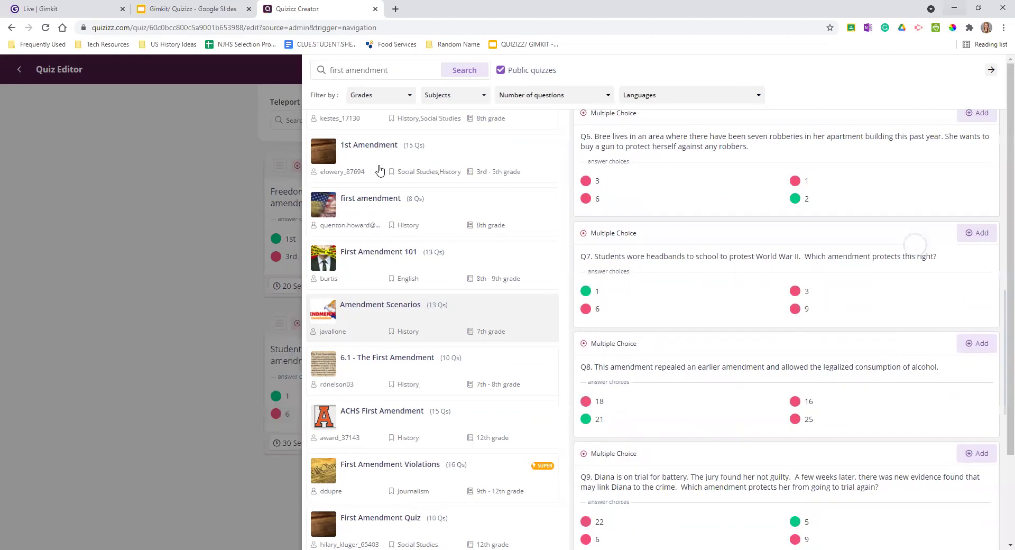
click(265, 174)
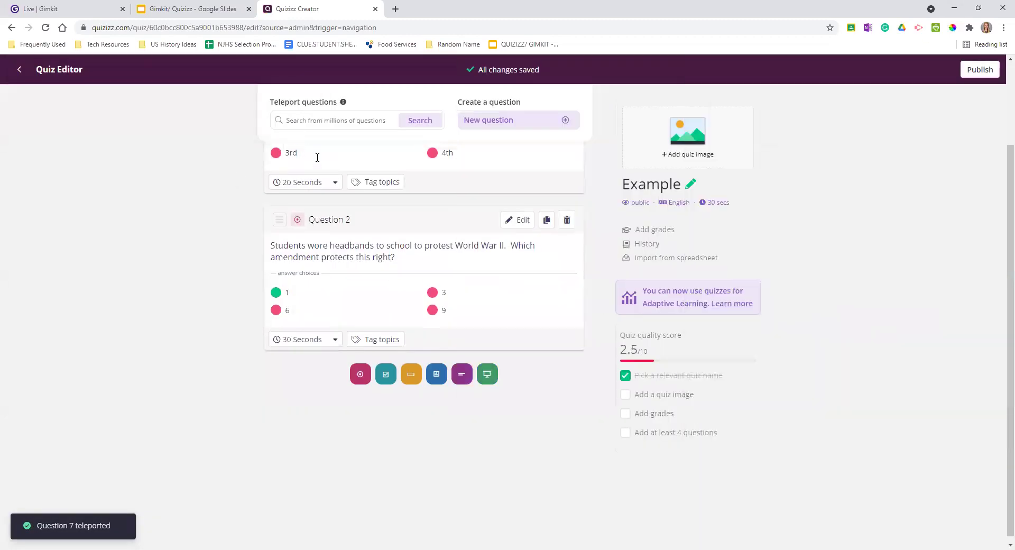
scroll(317, 157, up, 2)
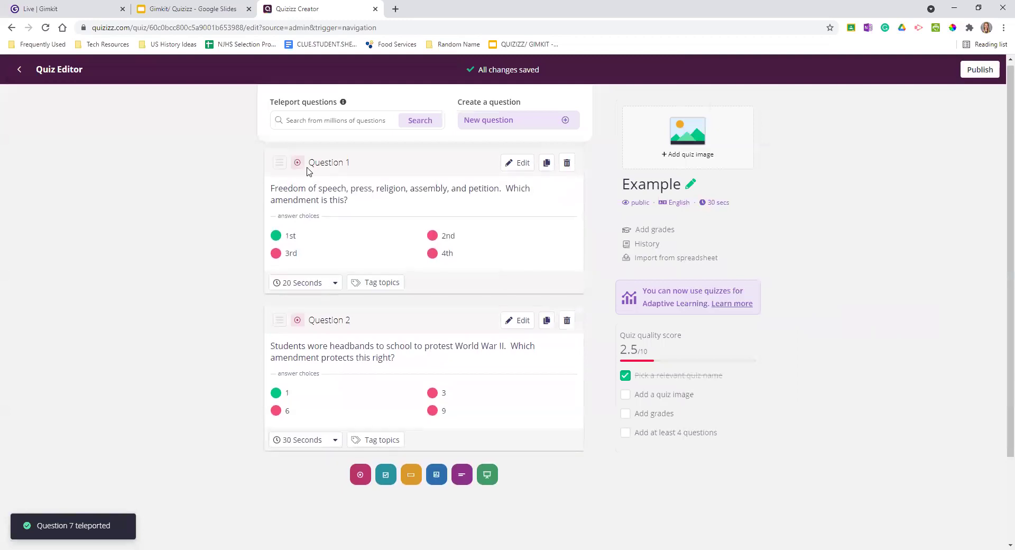
click(973, 72)
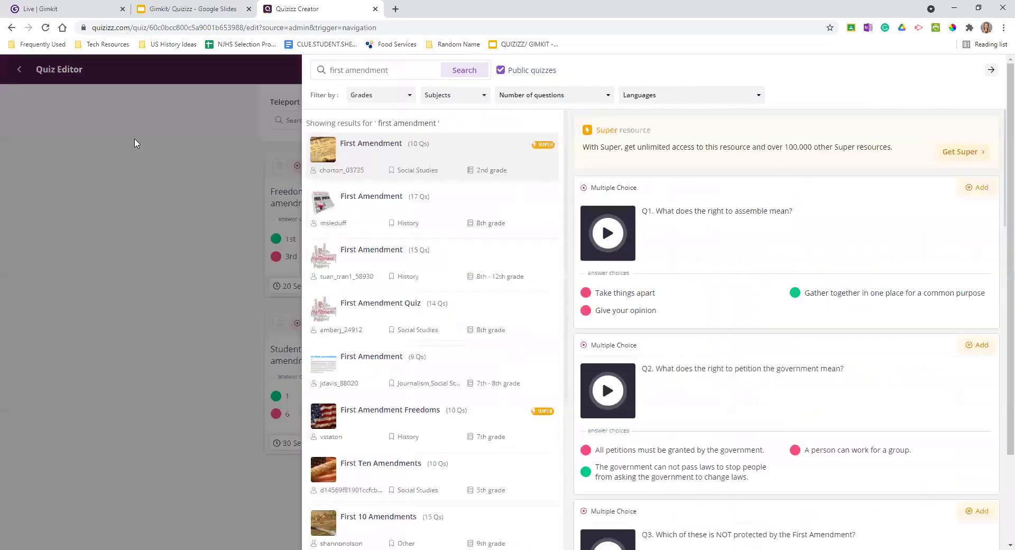
click(135, 142)
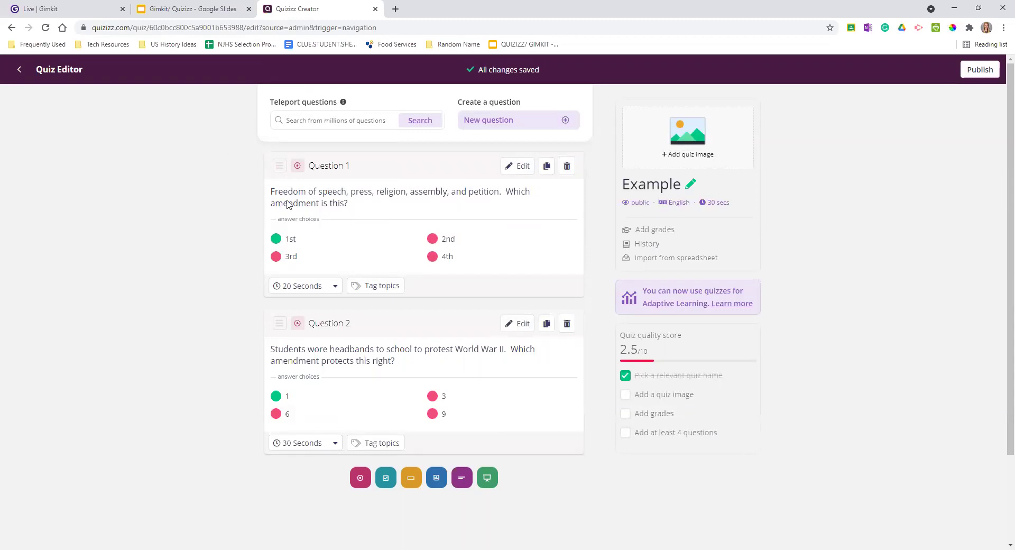
scroll(185, 282, down, 1)
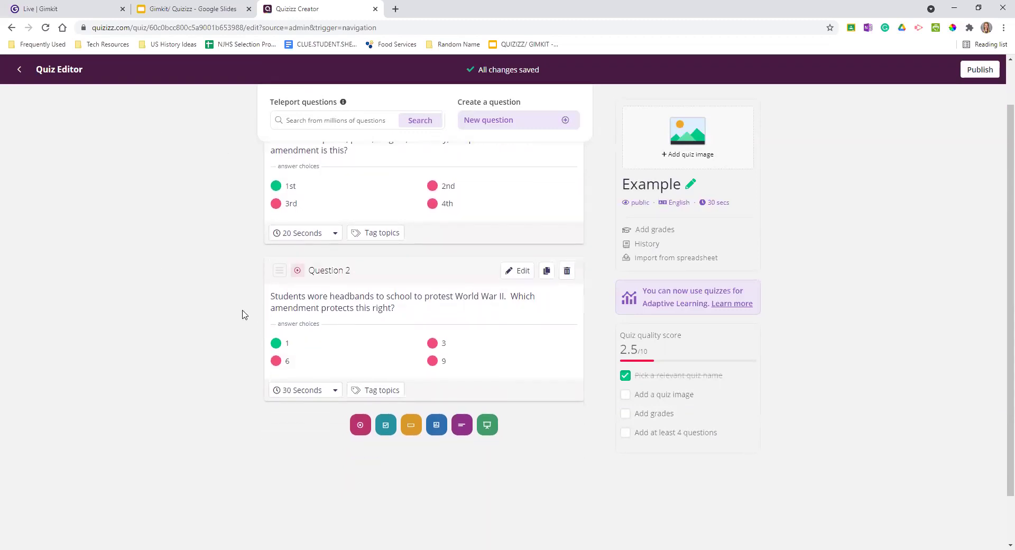
scroll(246, 312, up, 1)
click(309, 289)
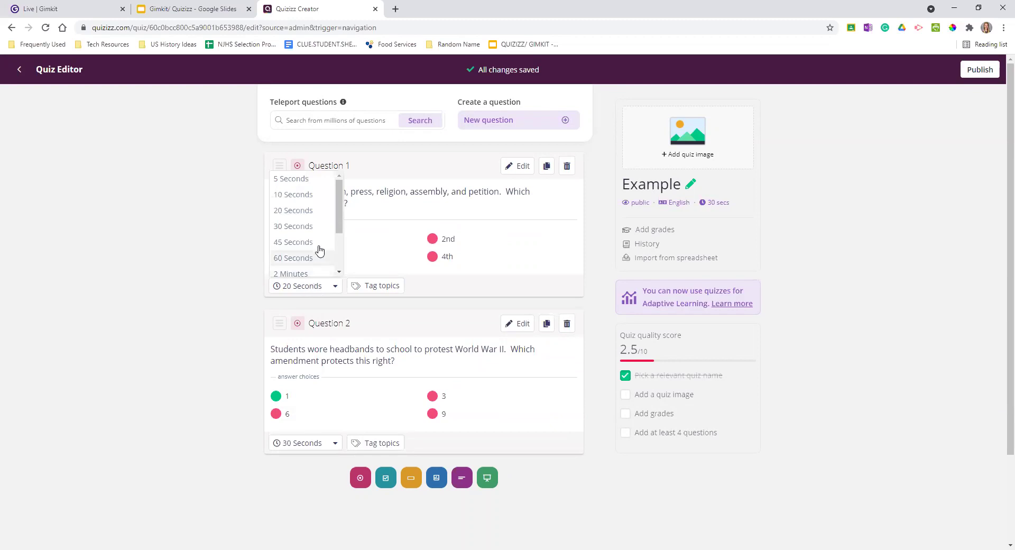
scroll(309, 228, down, 3)
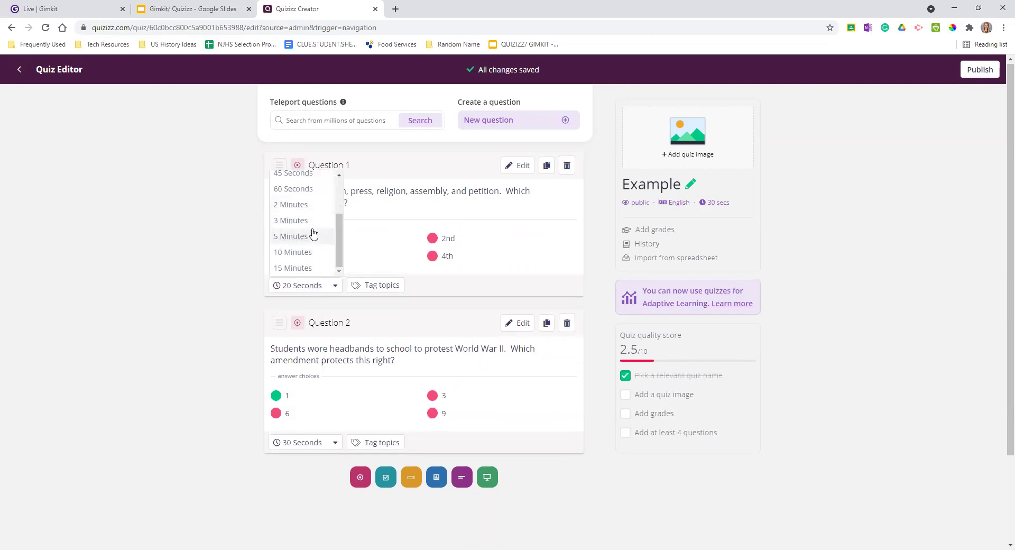
scroll(211, 241, up, 3)
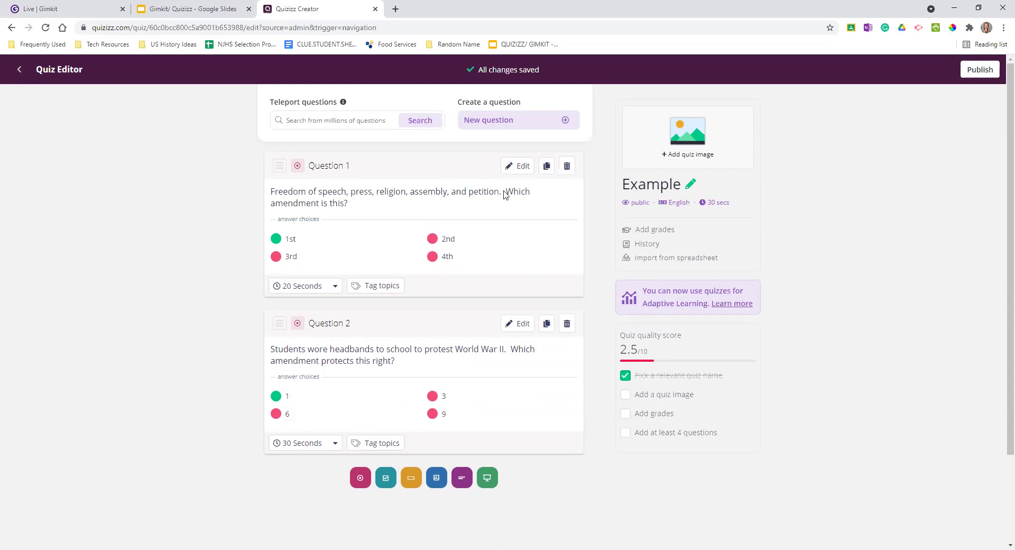
click(481, 125)
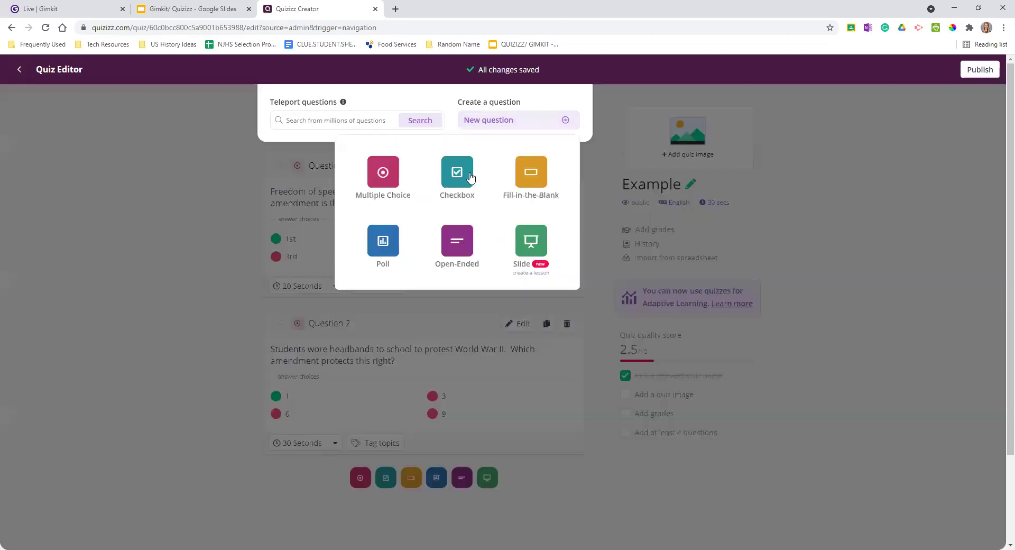
click(457, 180)
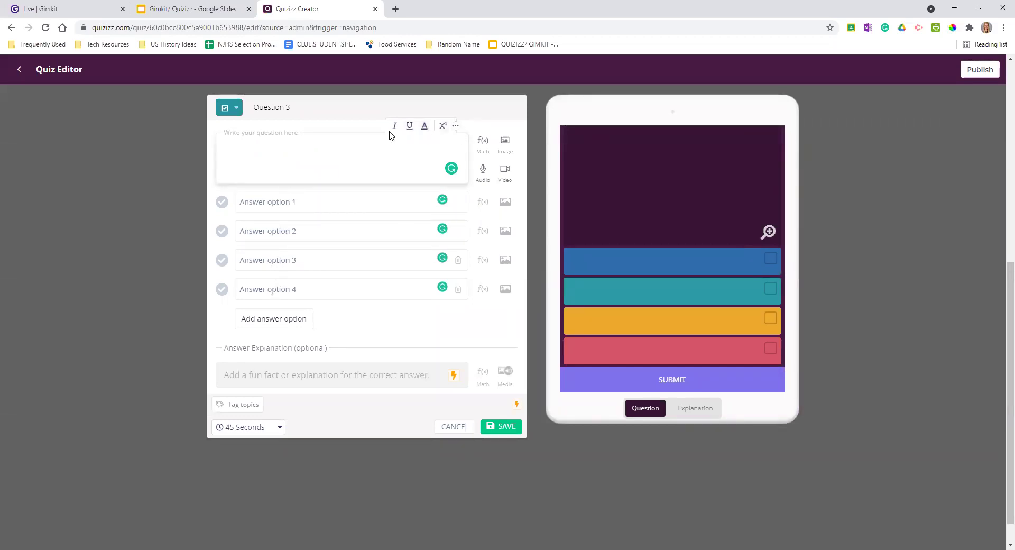
click(482, 150)
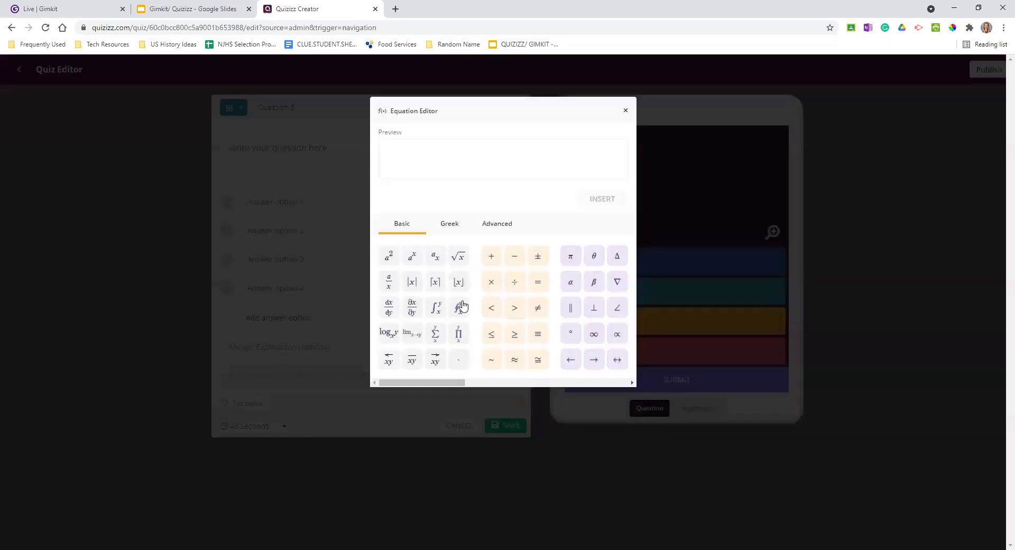
drag(451, 383, 381, 351)
click(626, 112)
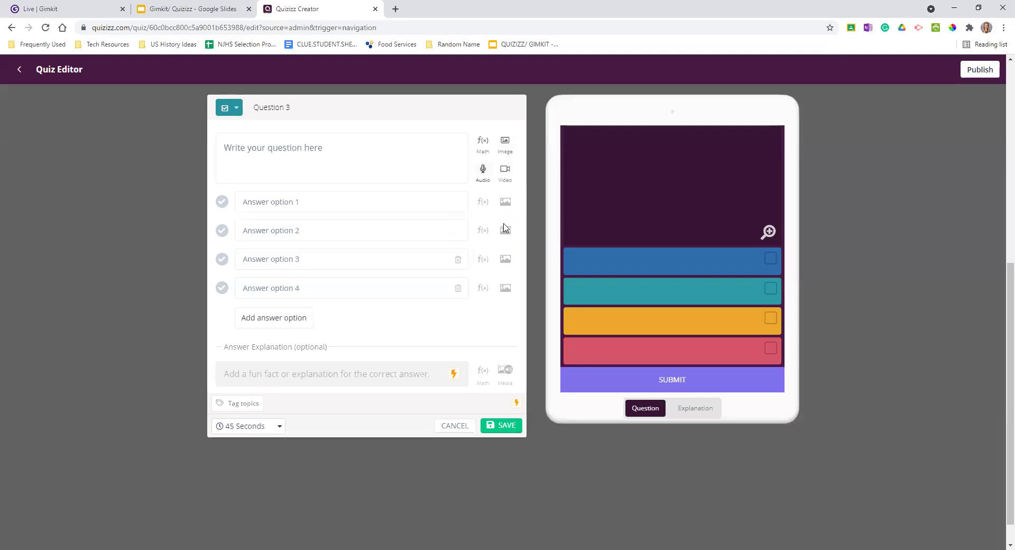
click(506, 201)
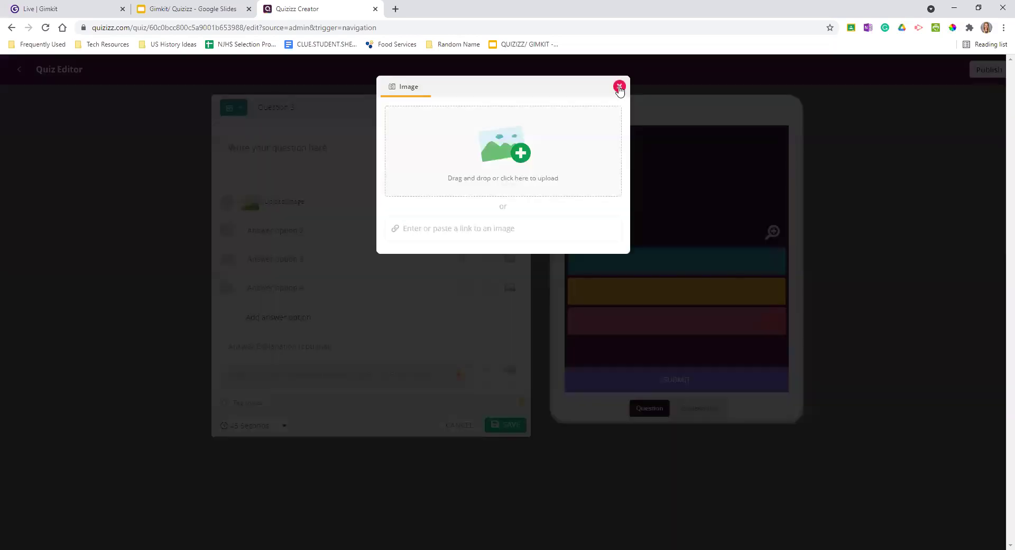
click(619, 87)
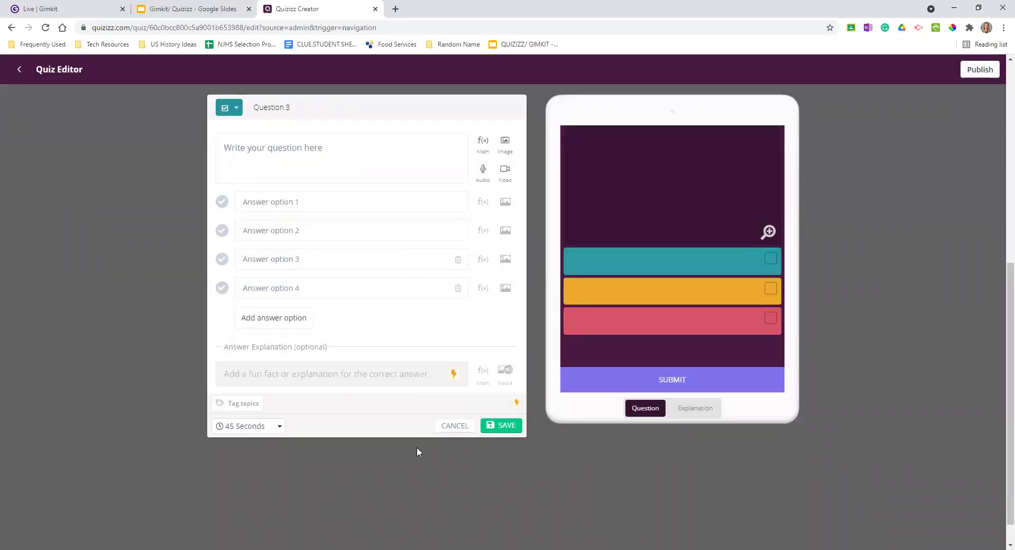
click(443, 427)
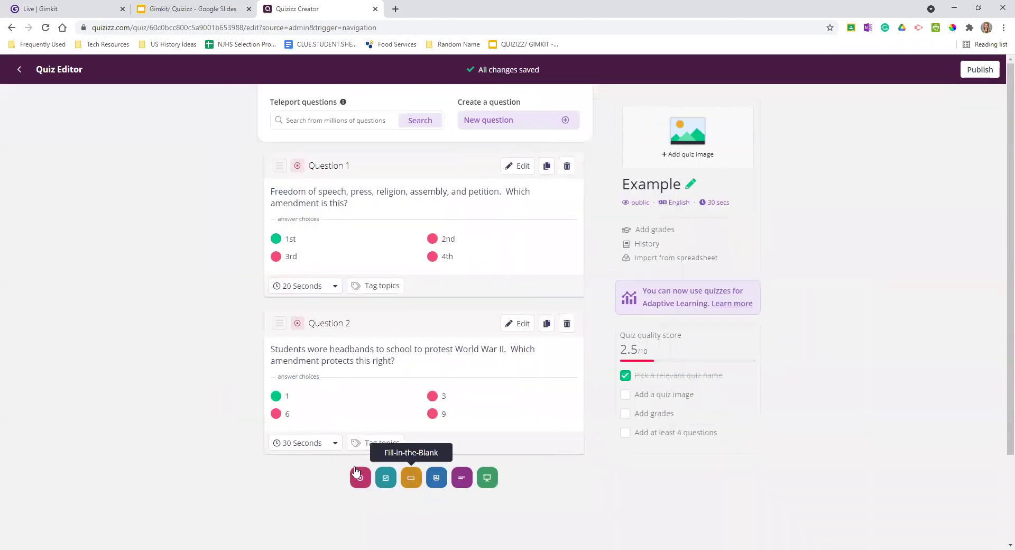
click(411, 478)
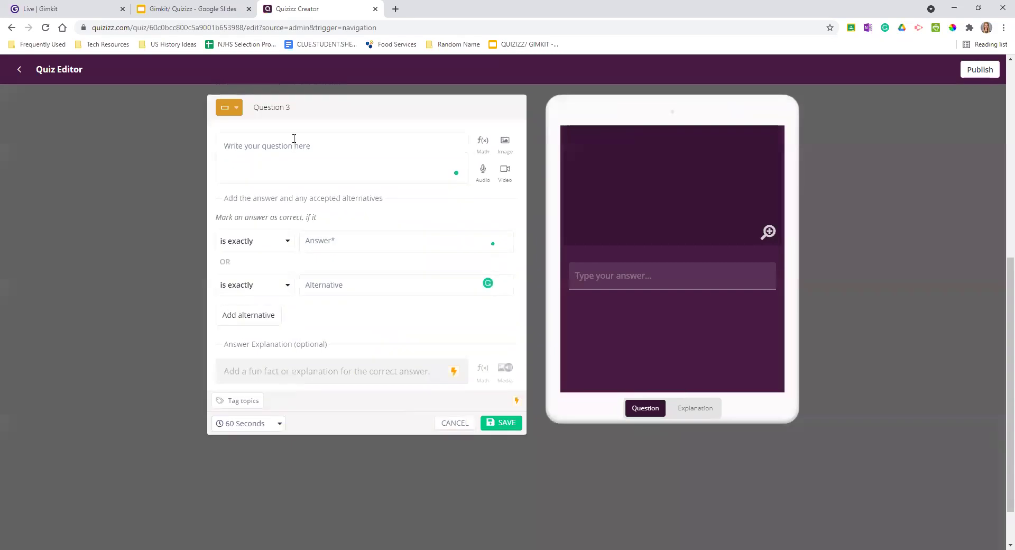
click(282, 243)
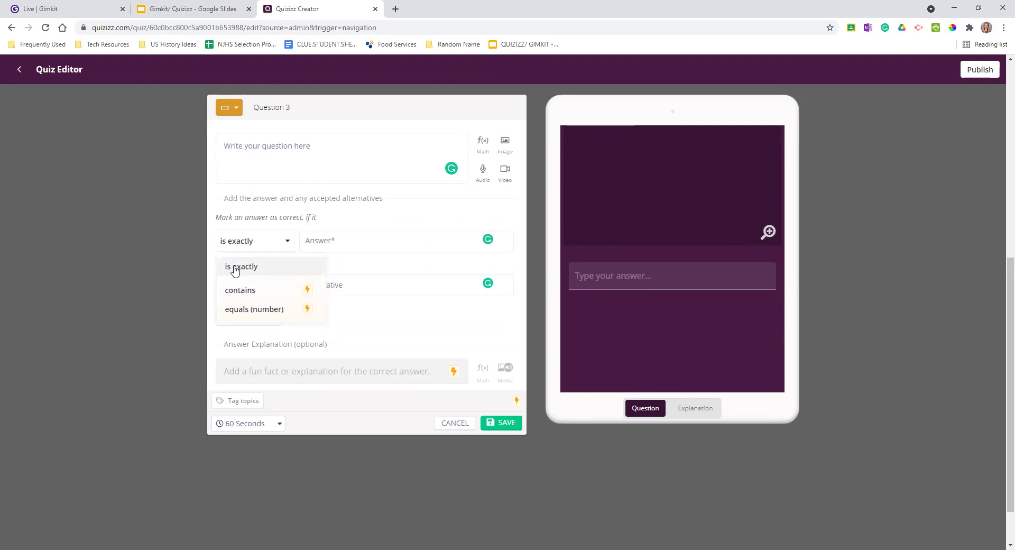
click(350, 417)
click(465, 398)
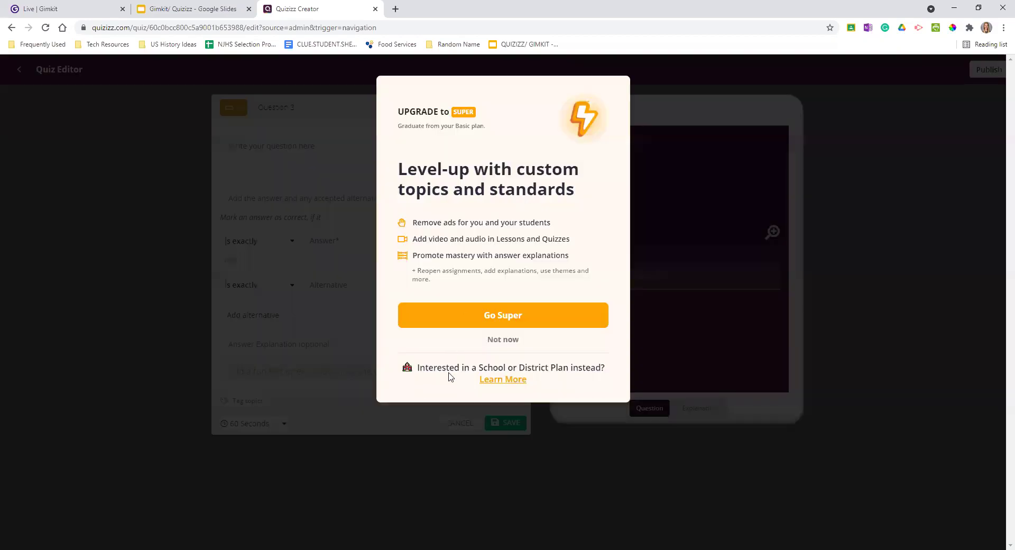
click(492, 341)
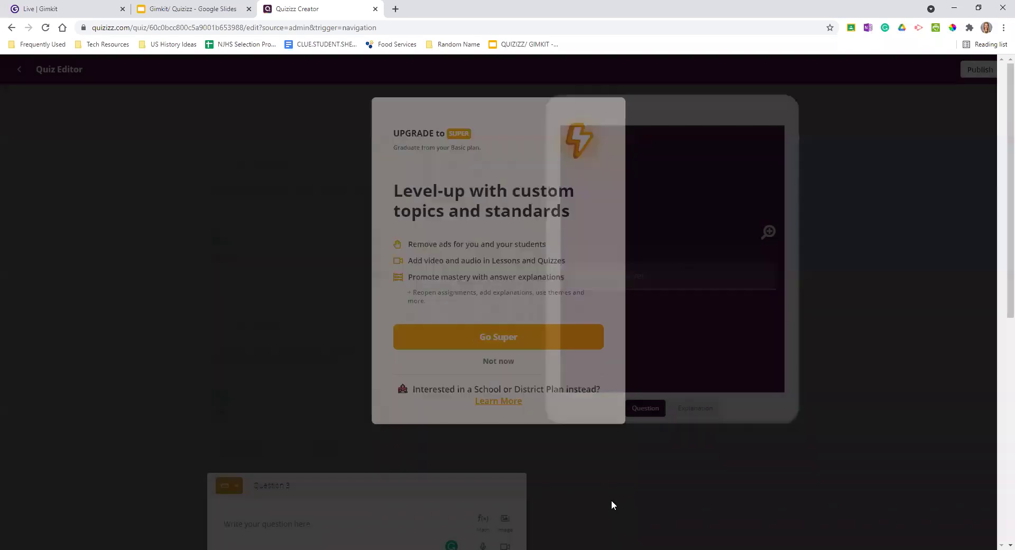
scroll(571, 446, down, 7)
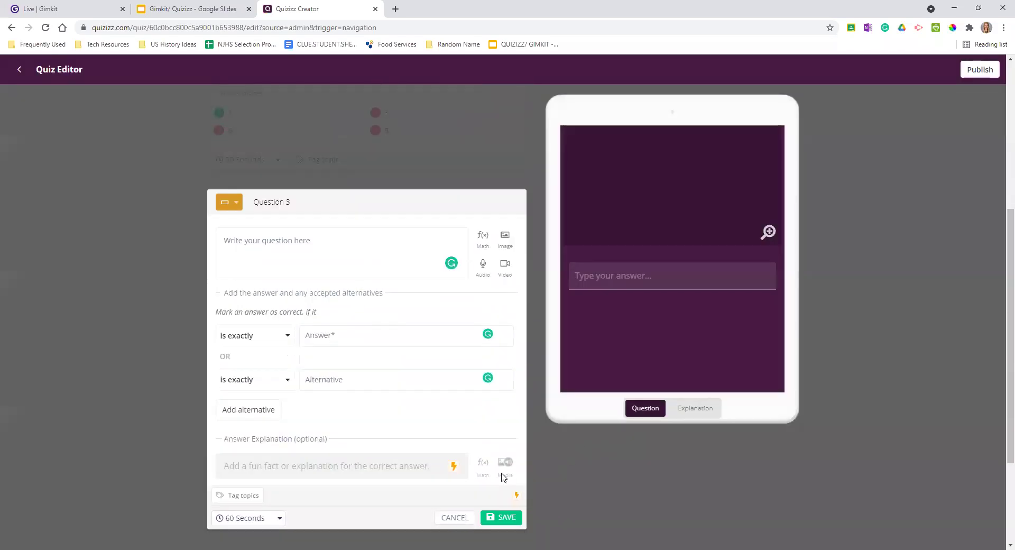
click(453, 432)
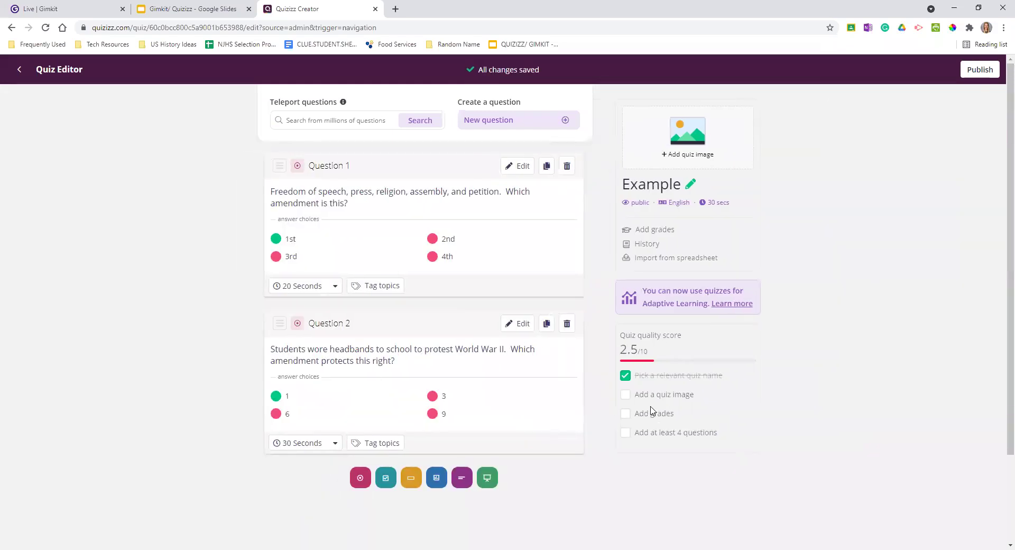
Look over a Poll question draft, cancel it, and start an Open-Ended question instead
click(435, 479)
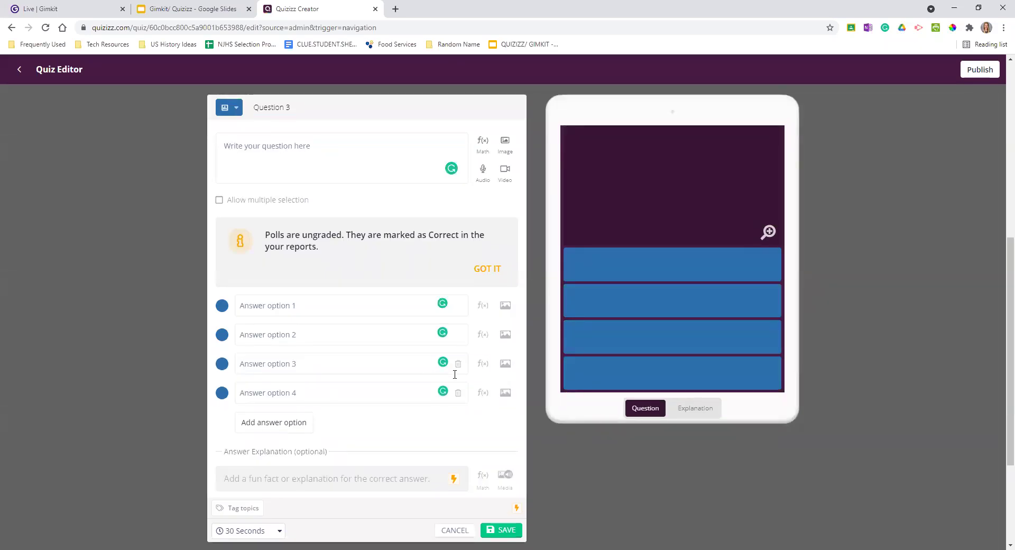
scroll(387, 266, down, 1)
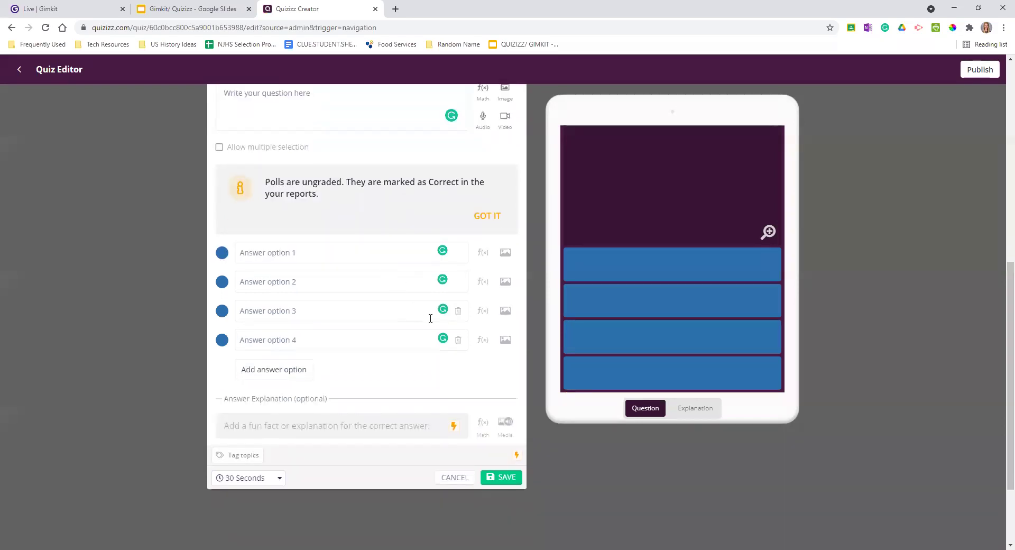
scroll(430, 317, up, 1)
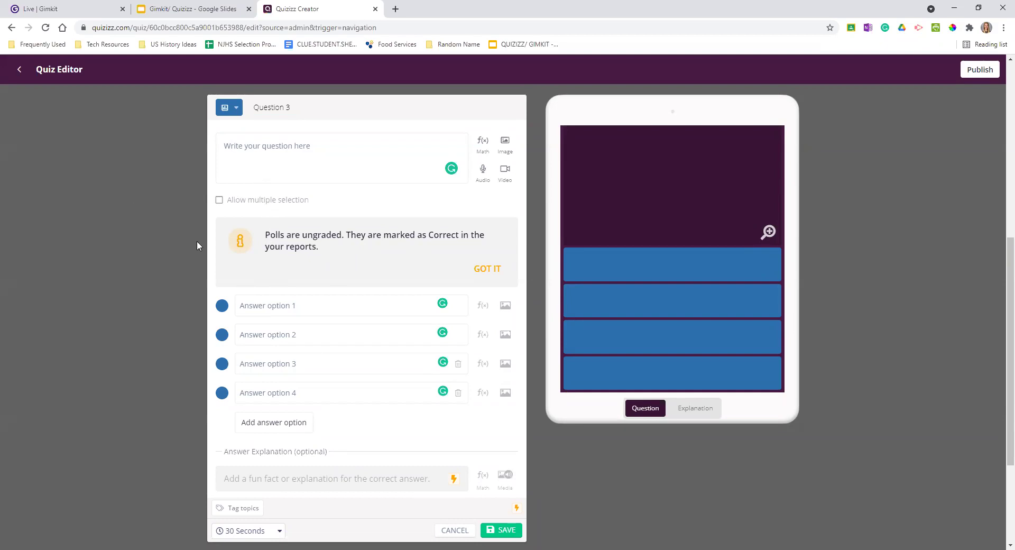
click(455, 530)
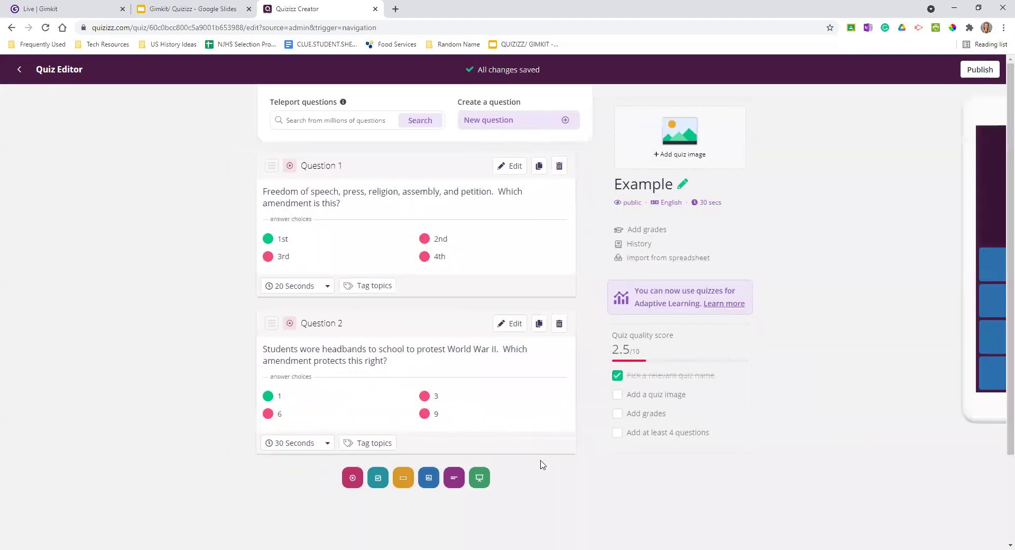
click(461, 477)
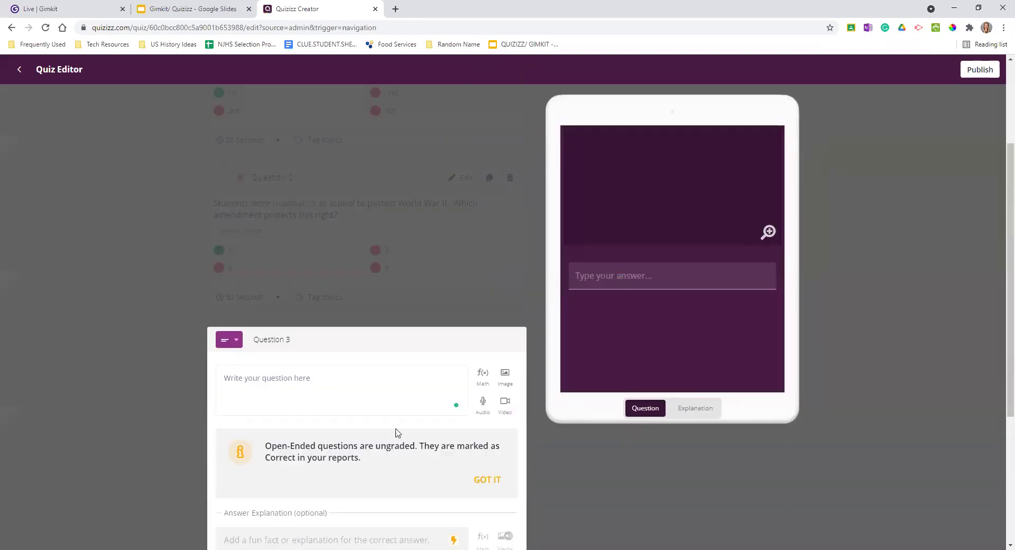
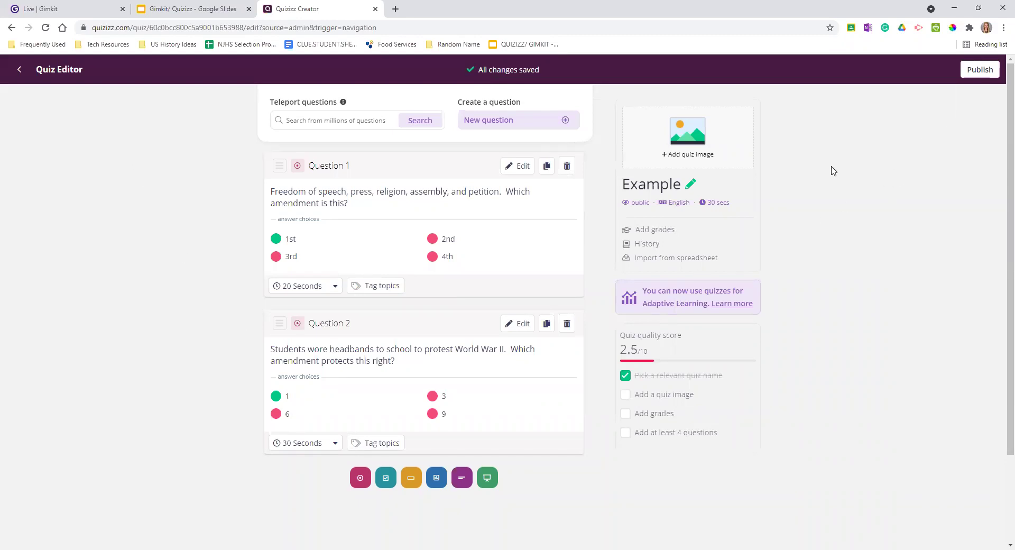
Review the question list, then leave the editor for the Example quiz's overview page
scroll(450, 223, down, 2)
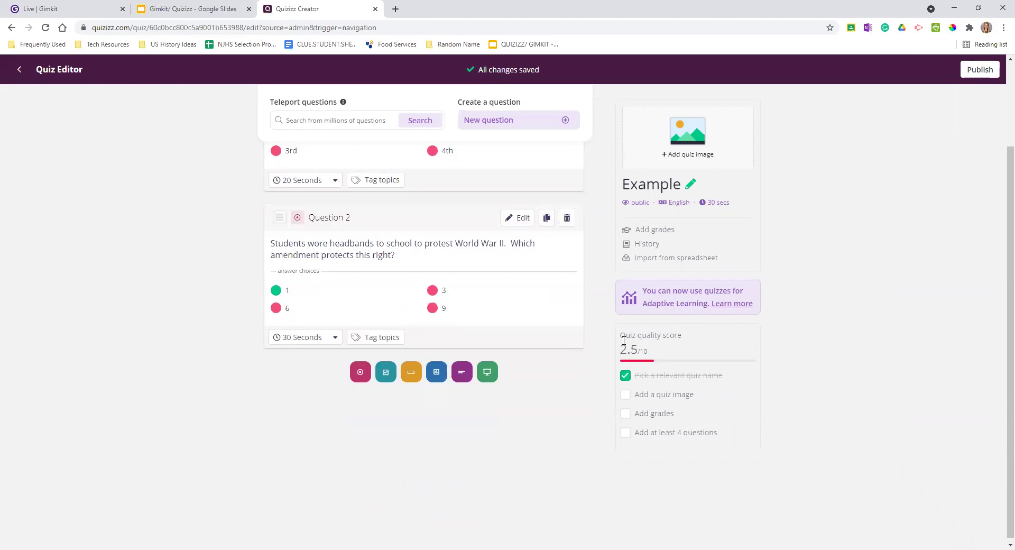
scroll(624, 341, up, 2)
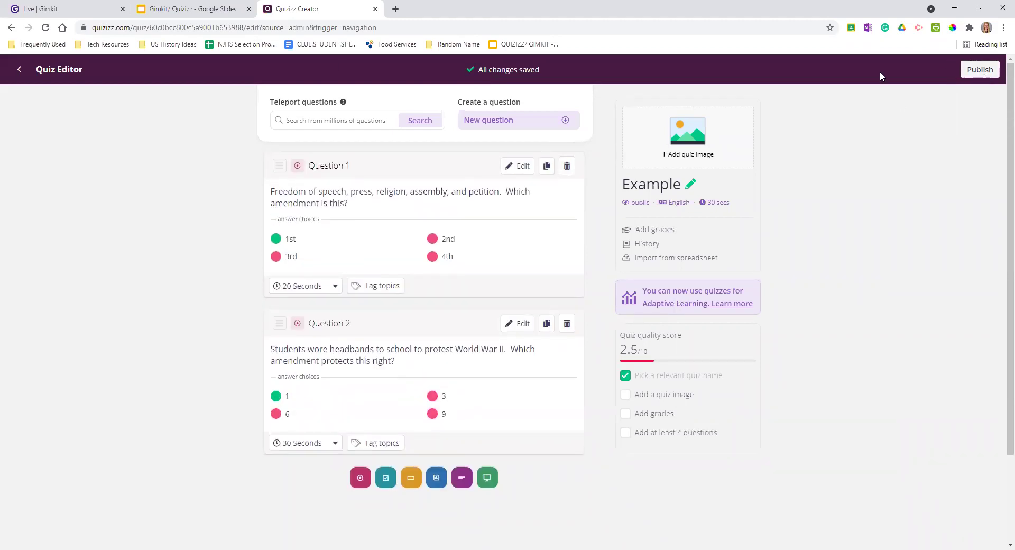
click(16, 73)
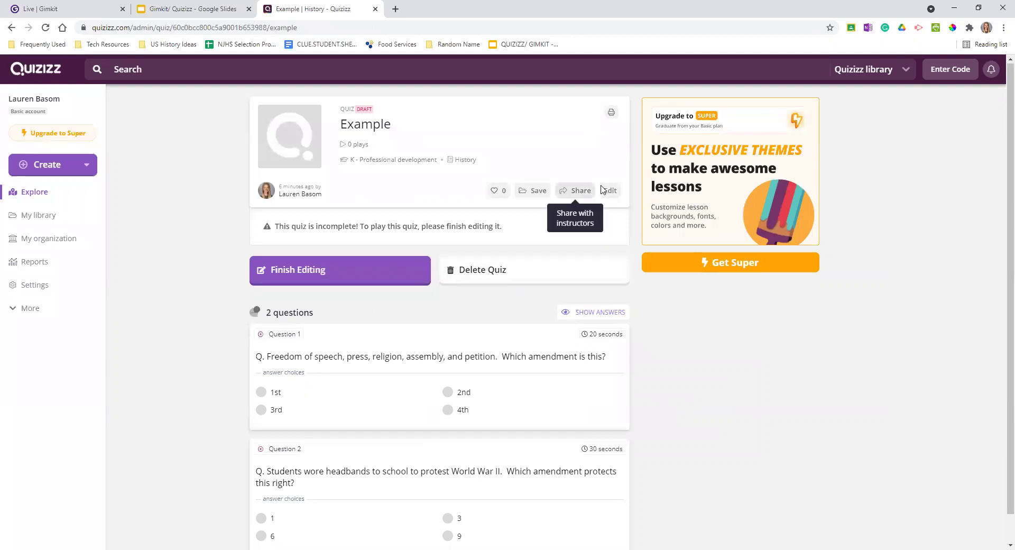
Delete the two-question Example quiz
click(556, 276)
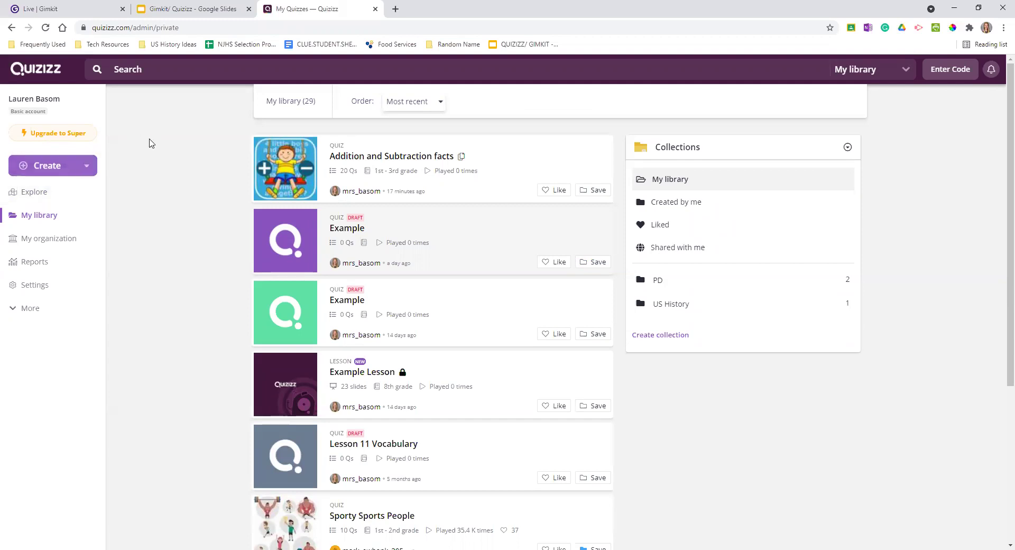
Start a new lesson from the Create menu's Lesson option
click(64, 166)
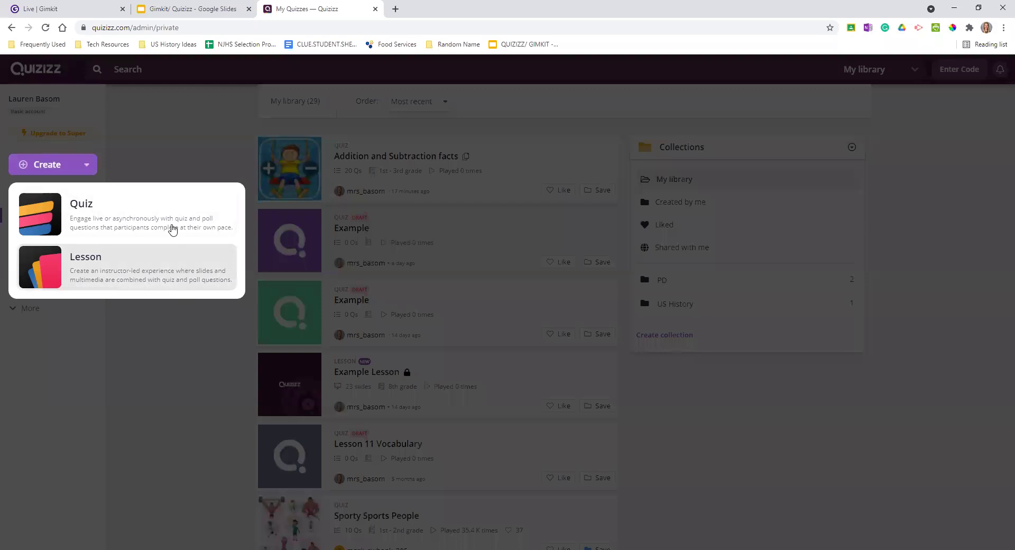
click(149, 124)
click(83, 174)
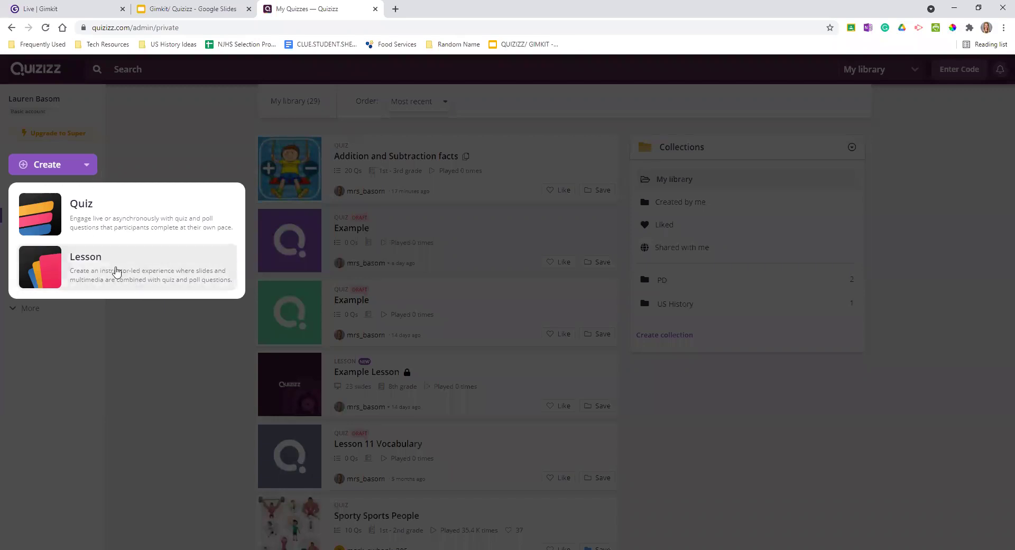
click(122, 276)
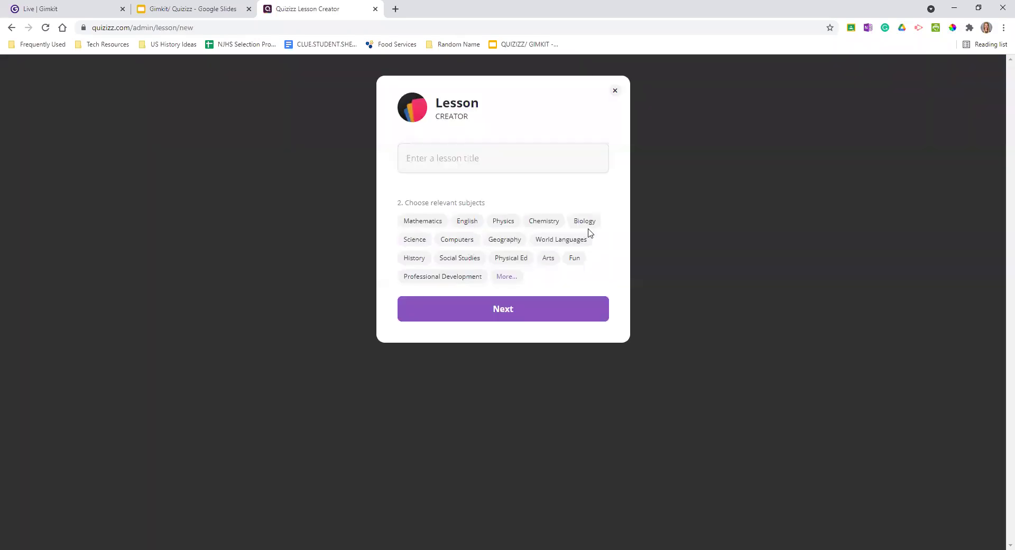
Title the new lesson 'Example Lesson', tag it with the History subject, and continue
text(Example T)
key(BackSpace)
text(LESS)
key(BackSpace)
key(BackSpace)
key(BackSpace)
text(esso)
click(415, 259)
click(415, 314)
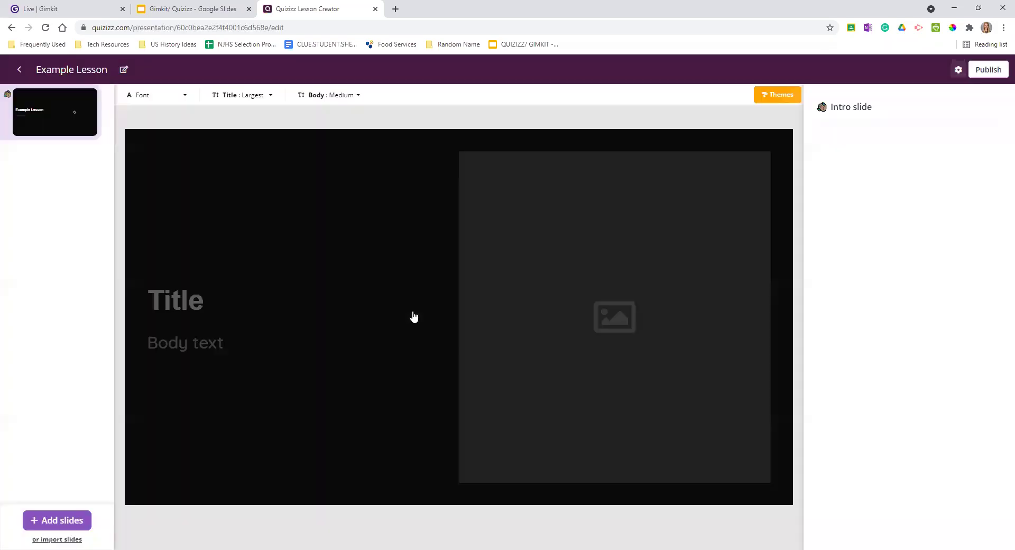
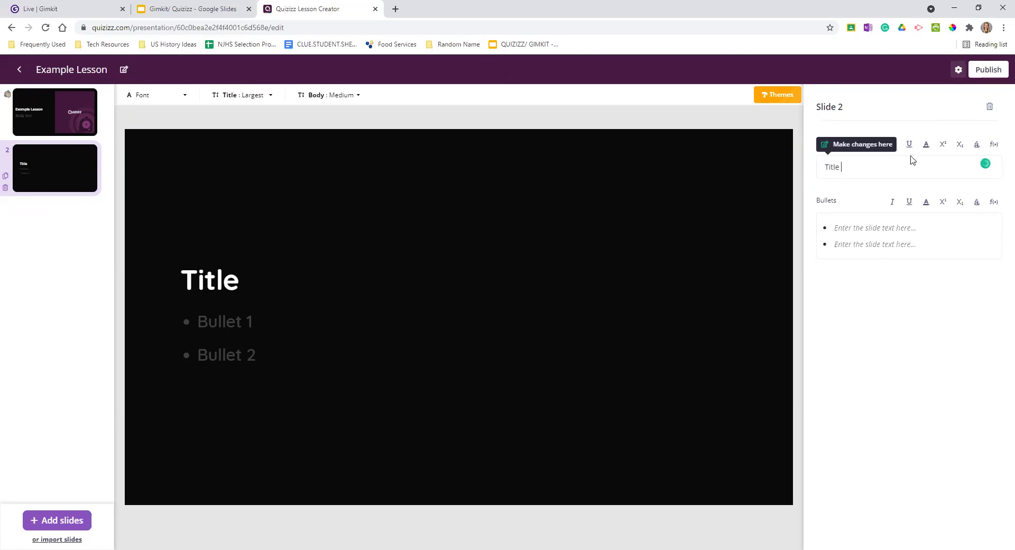
Type 'Add details' into both bullet lines on slide 2
text(A)
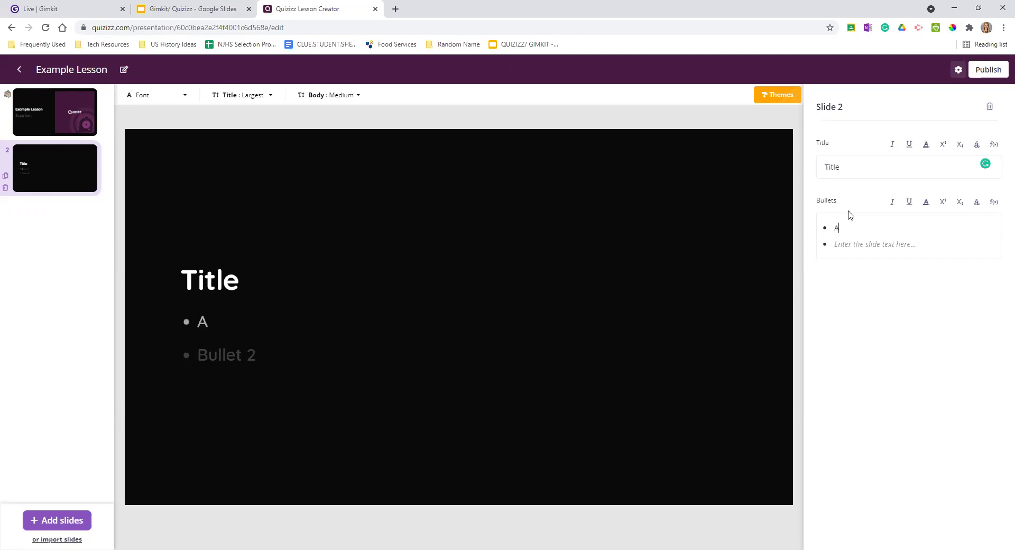
text(dd details)
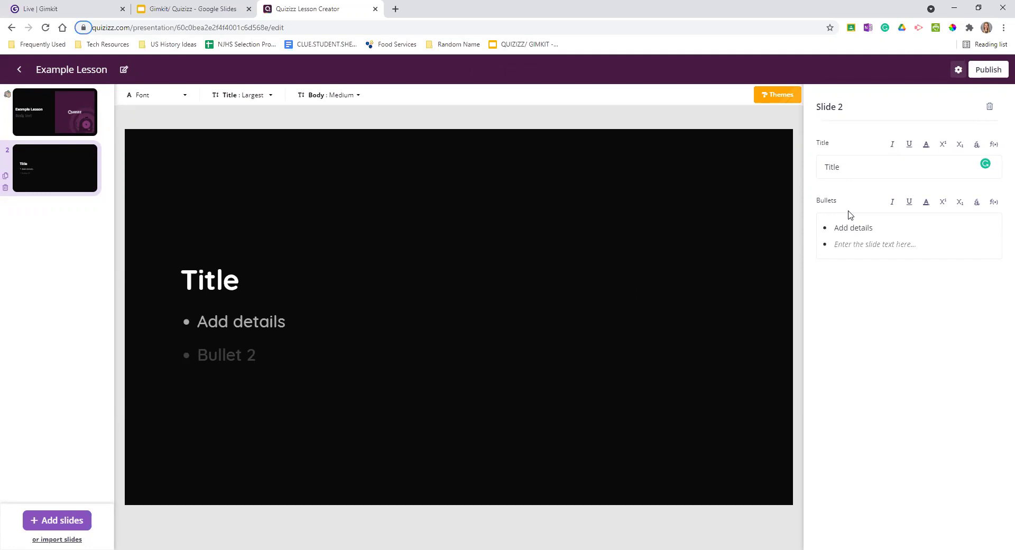
click(864, 243)
text(Add )
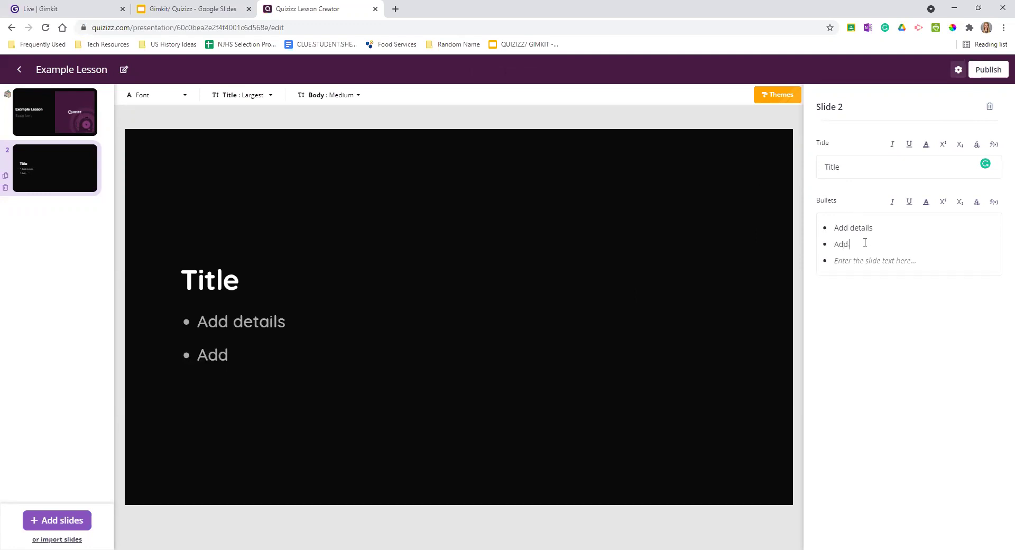
text(Details)
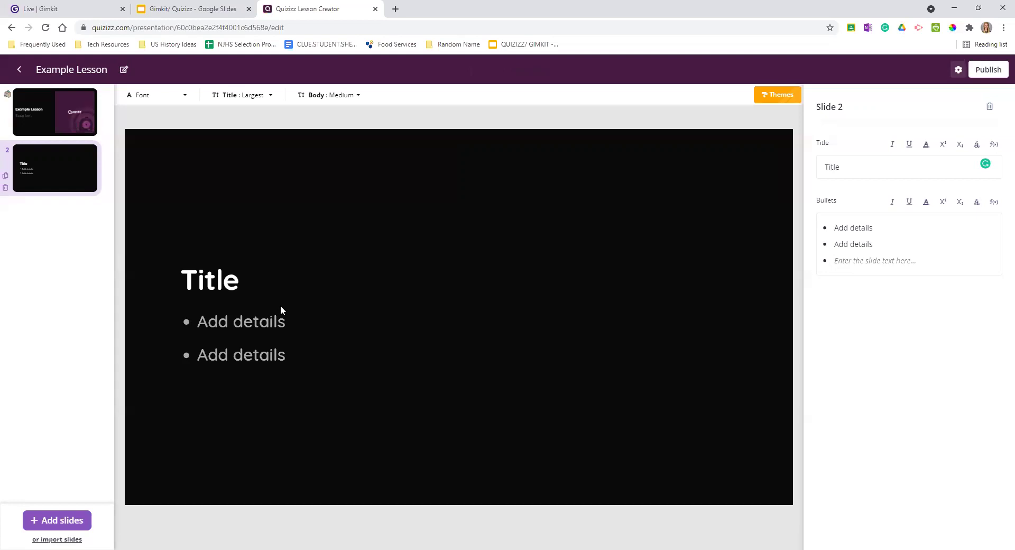
Add an Open-Ended slide whose question reads 'Add your question', fixing the typo
click(57, 520)
click(275, 403)
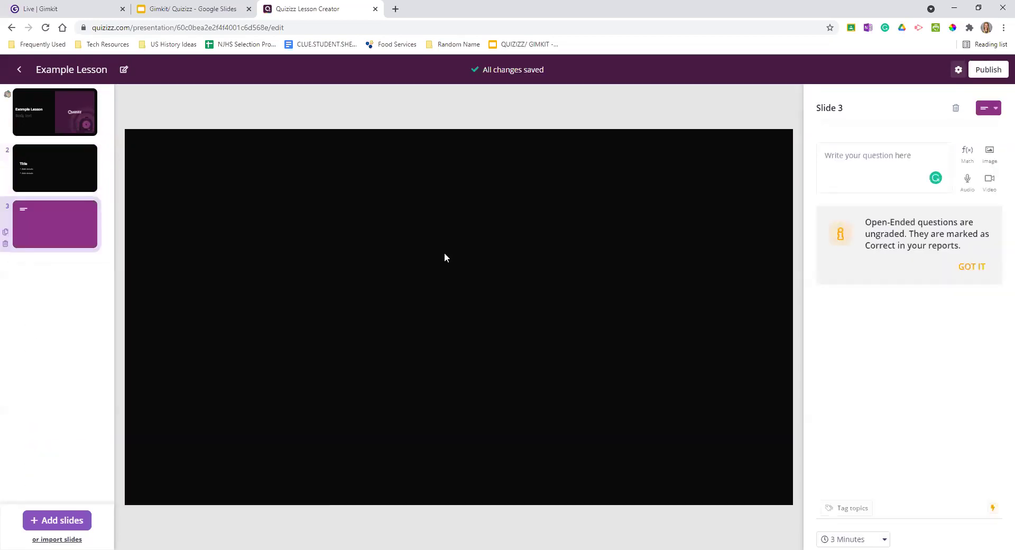
click(828, 155)
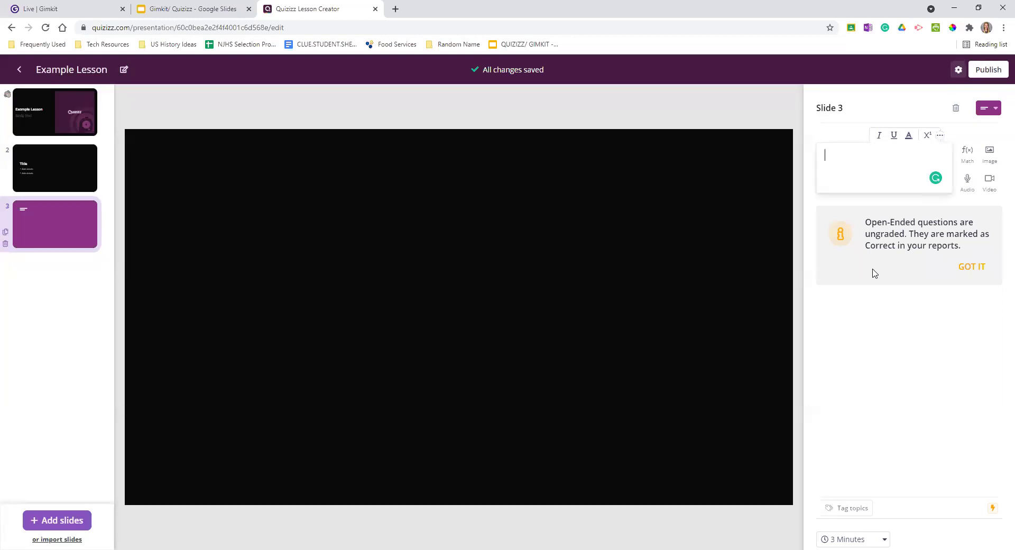
text(Add you)
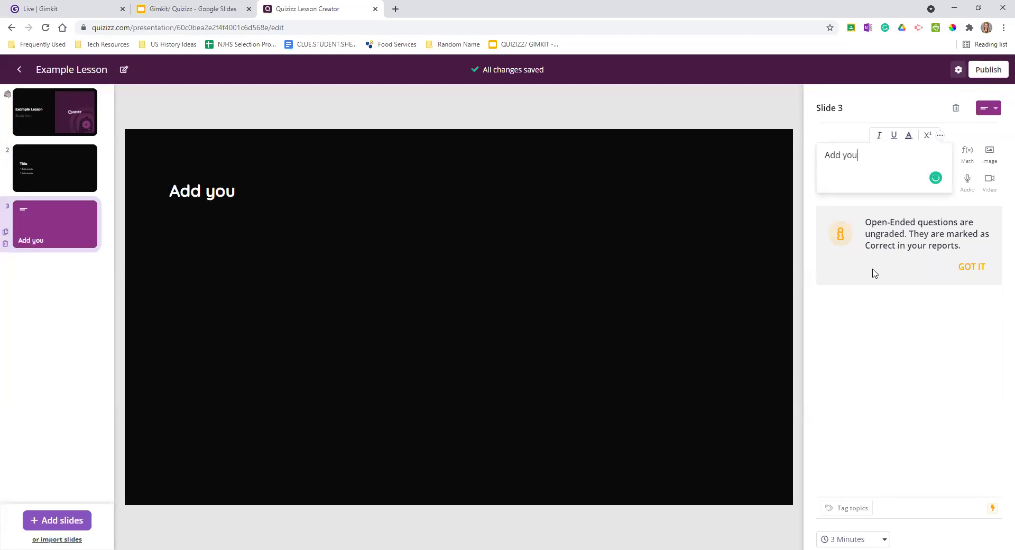
text(r qustion)
key(BackSpace)
key(BackSpace)
key(BackSpace)
key(BackSpace)
key(BackSpace)
key(BackSpace)
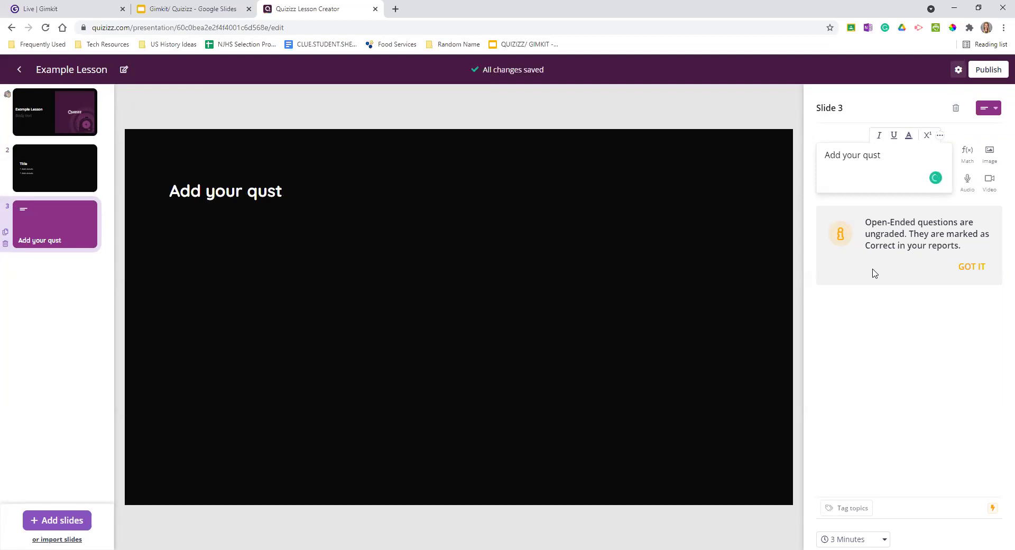
text(uestion)
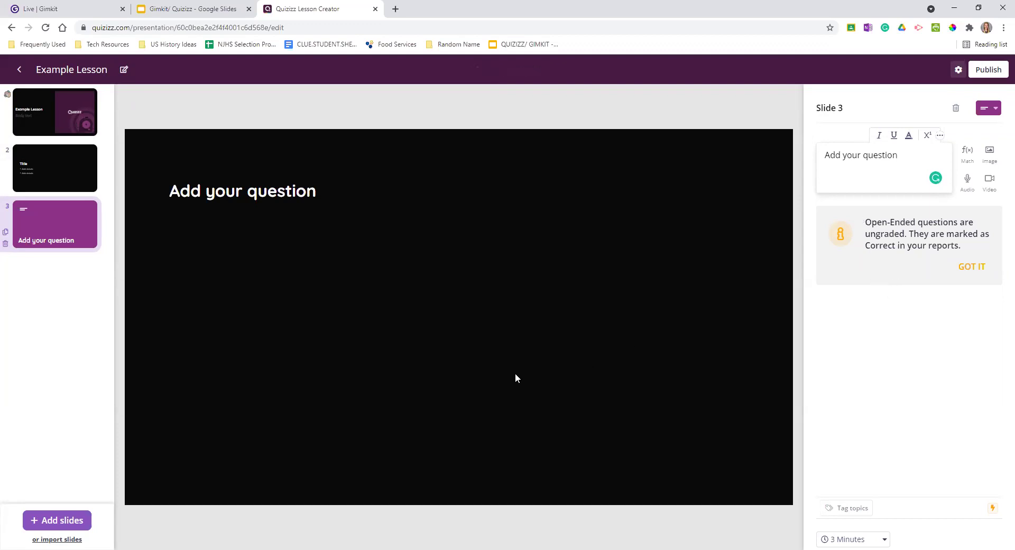
click(64, 521)
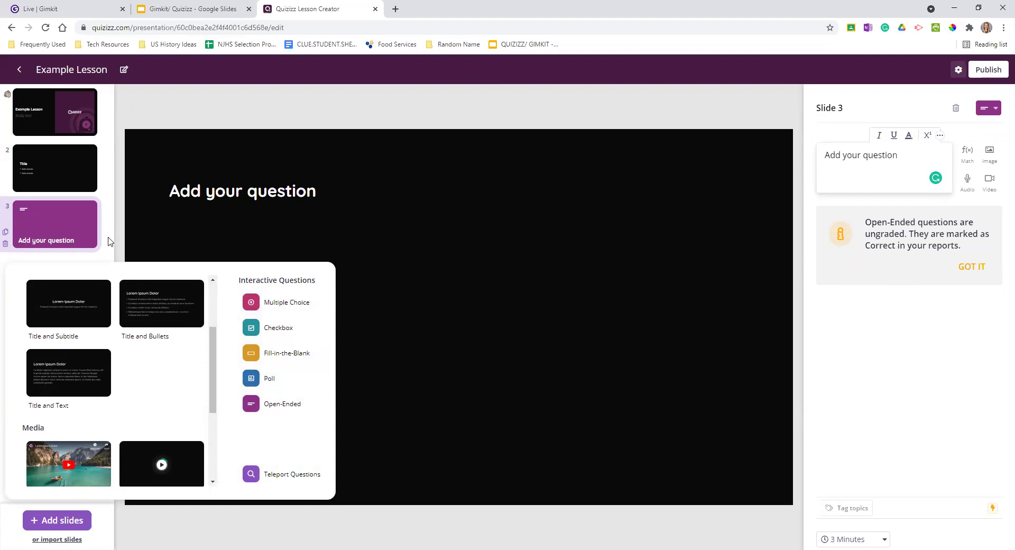
Browse the slide template list, then dismiss it without adding a slide
scroll(90, 358, down, 3)
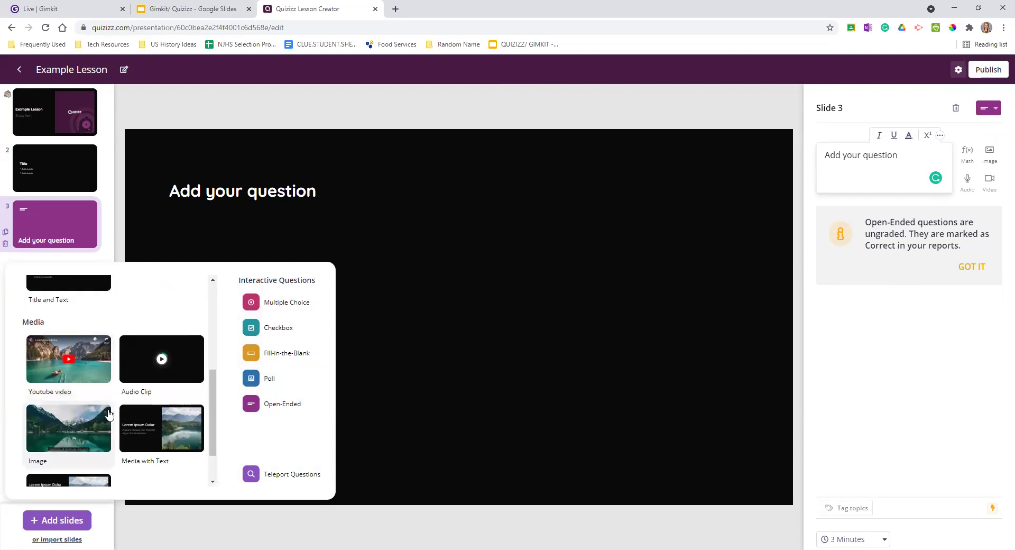
scroll(80, 344, down, 2)
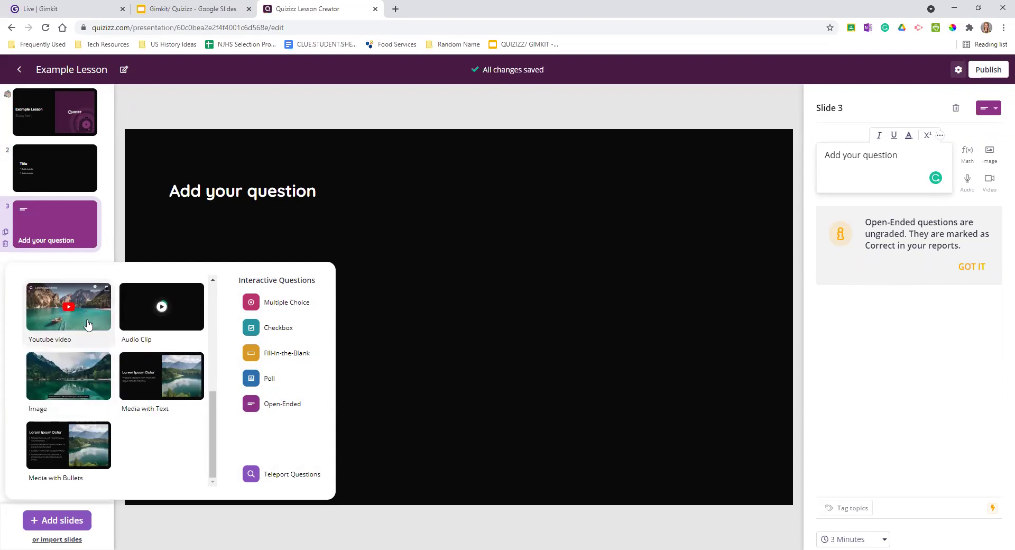
scroll(166, 459, up, 1)
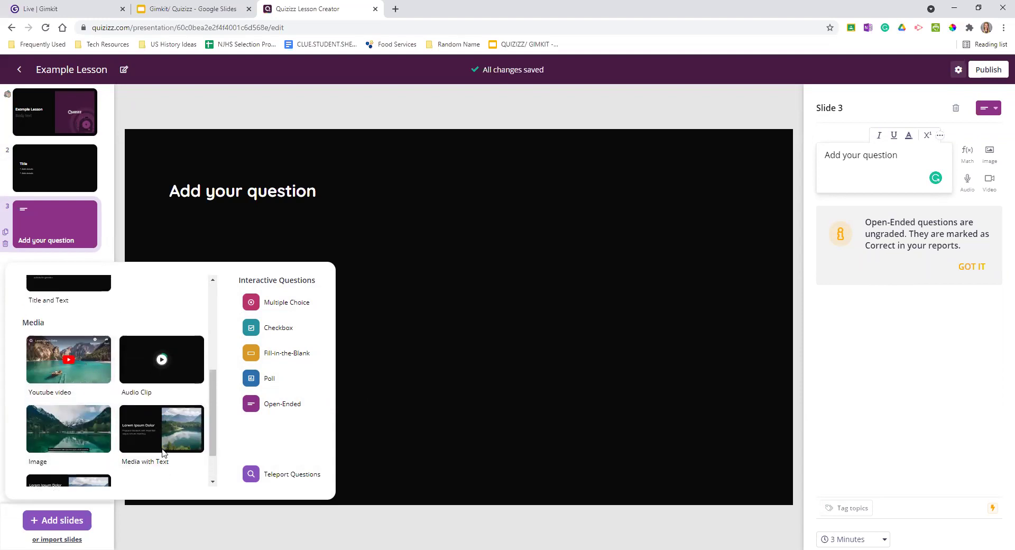
scroll(157, 460, down, 1)
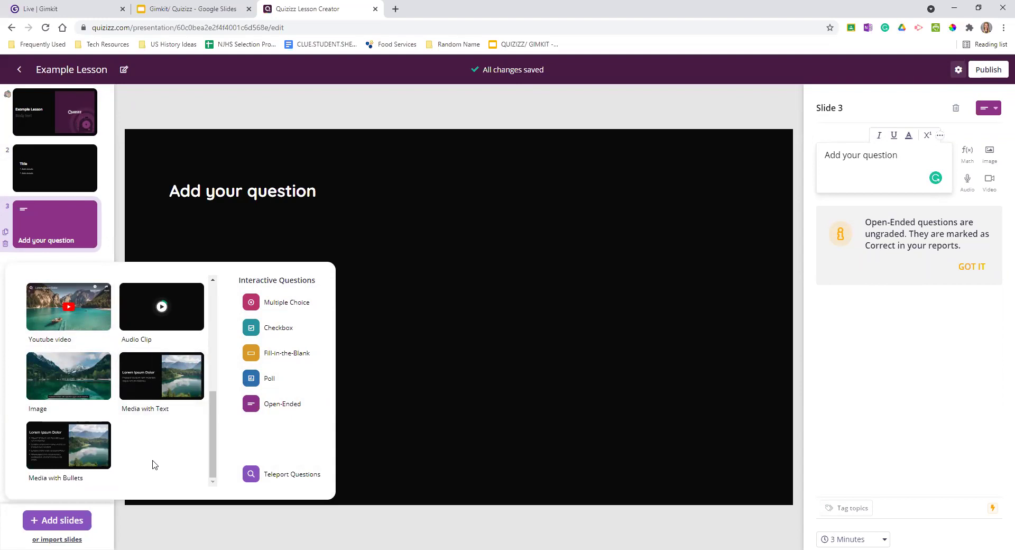
scroll(154, 464, up, 5)
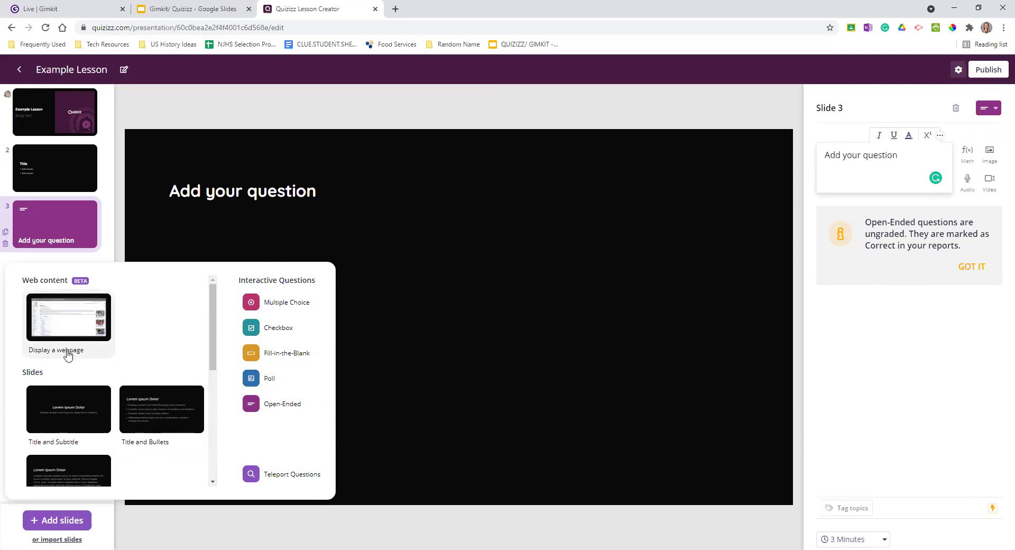
click(145, 107)
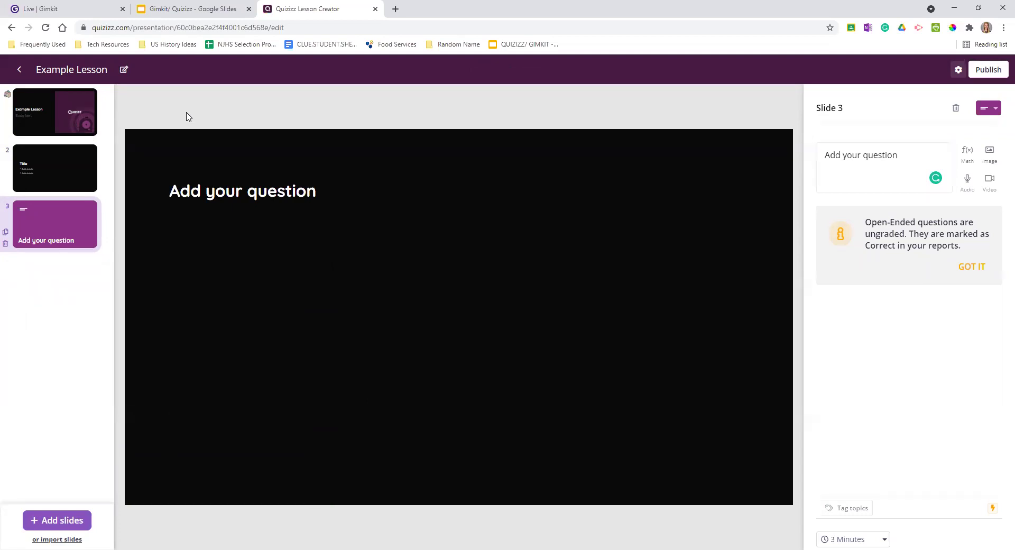
Look over the Google Slides and PowerPoint import options, then cancel the import window
click(63, 538)
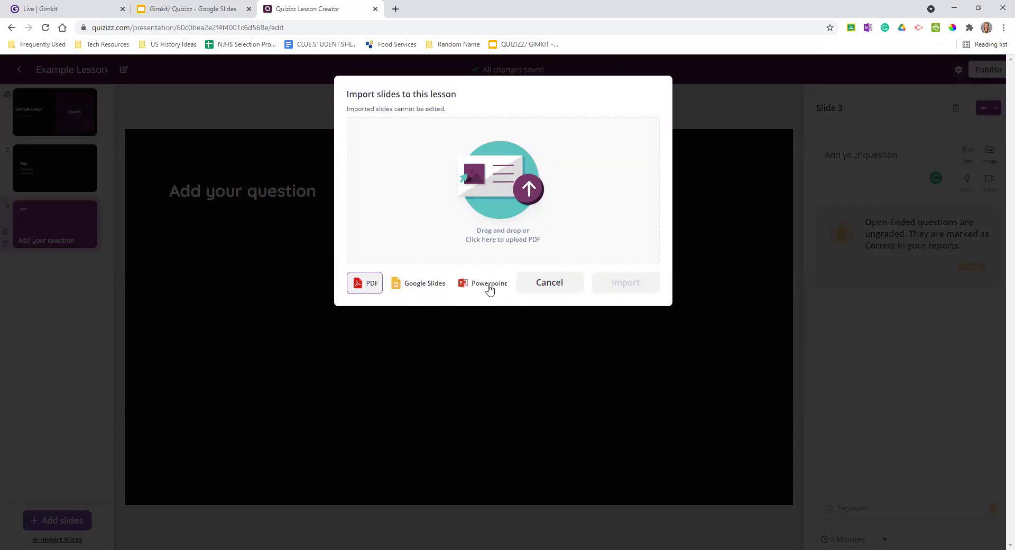
click(410, 285)
drag(485, 283, 492, 283)
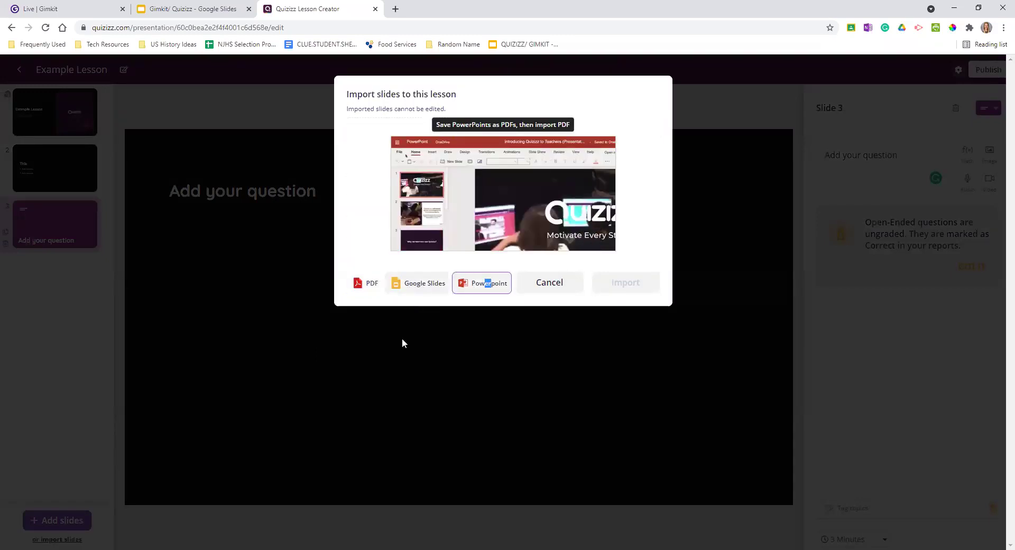
click(416, 294)
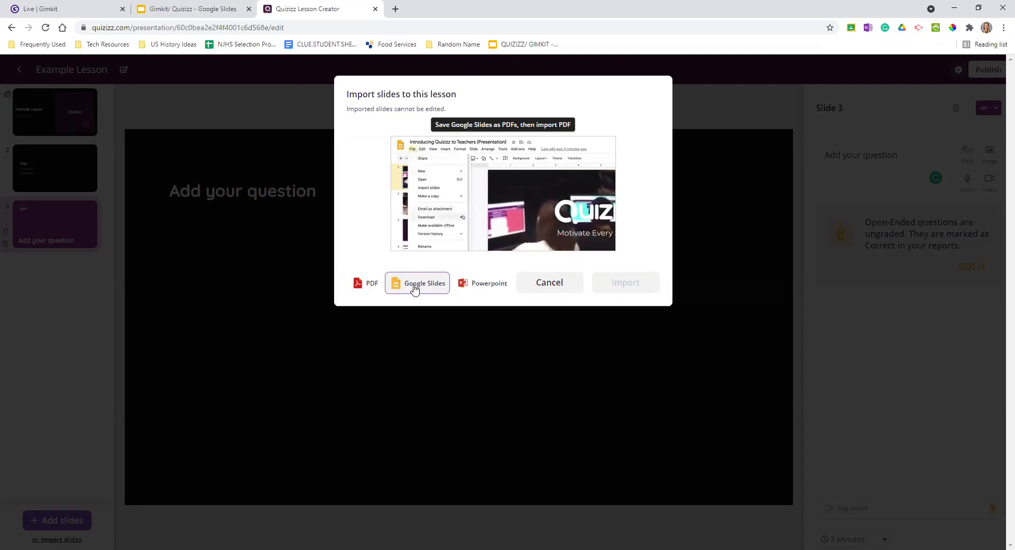
click(550, 285)
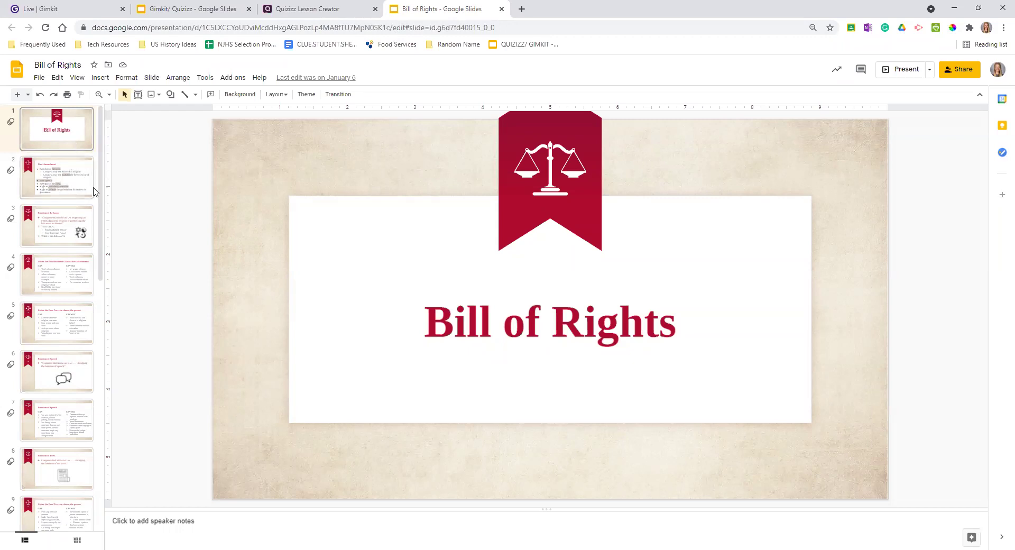
Download the Bill of Rights deck as a PDF Document, then return to Quizizz
click(38, 79)
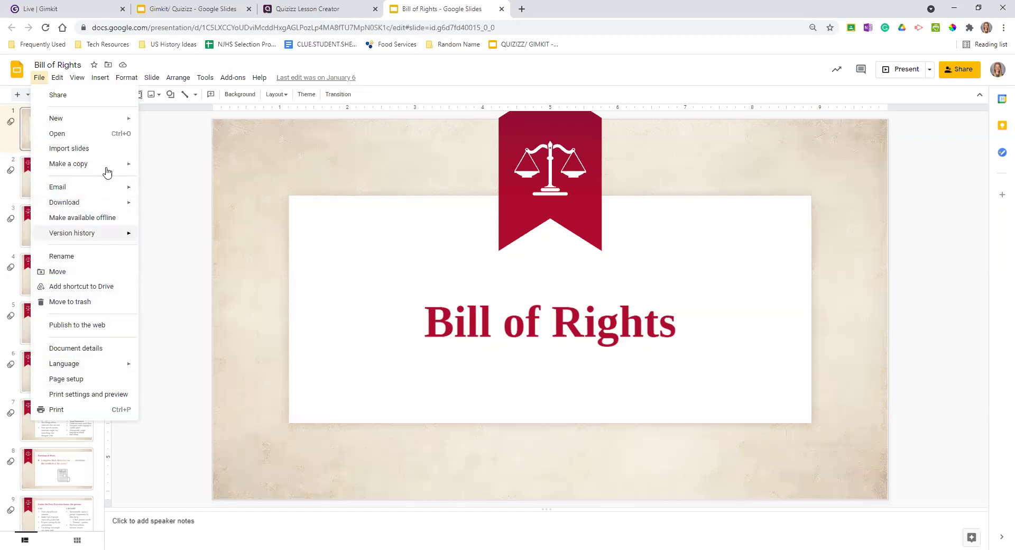
mouse_move(100, 206)
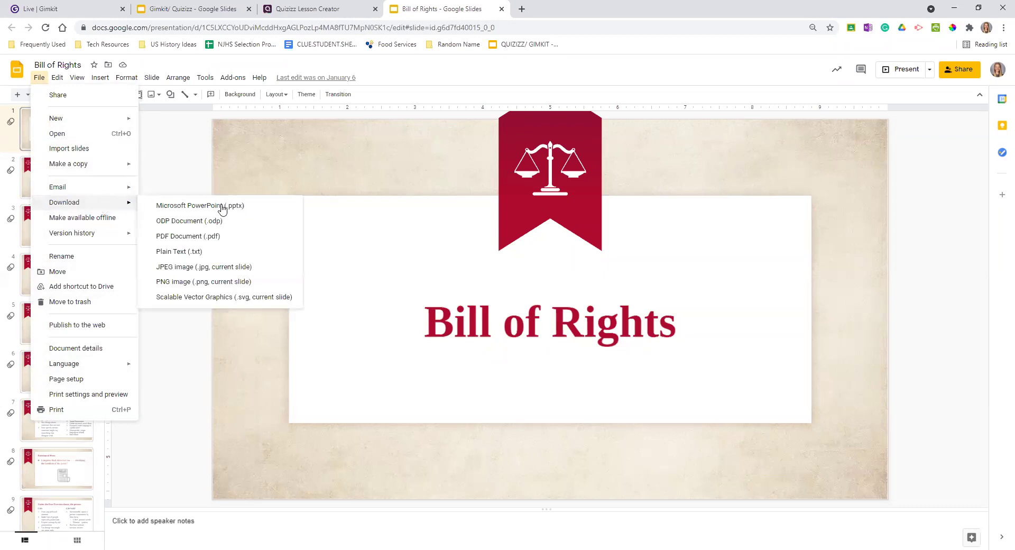
click(208, 238)
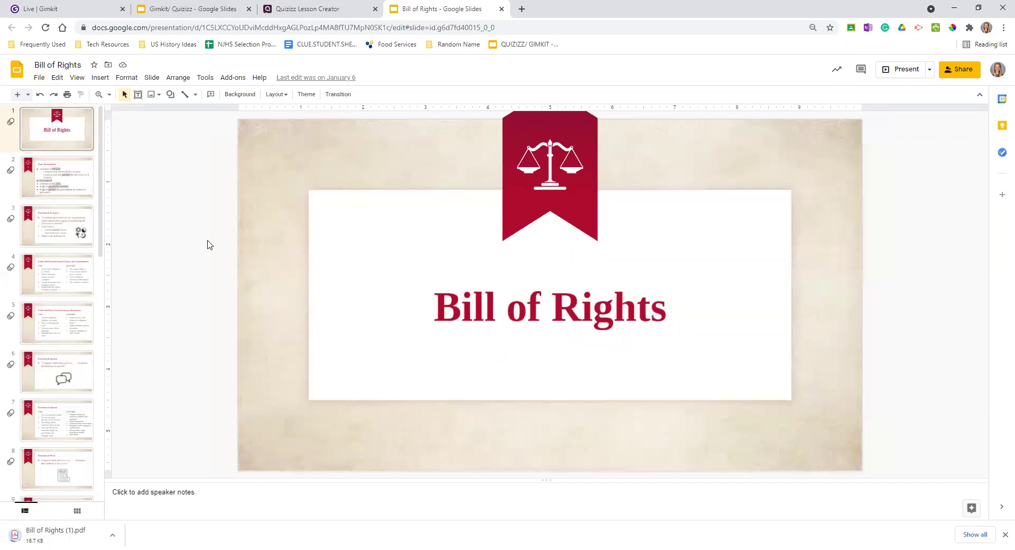
click(297, 6)
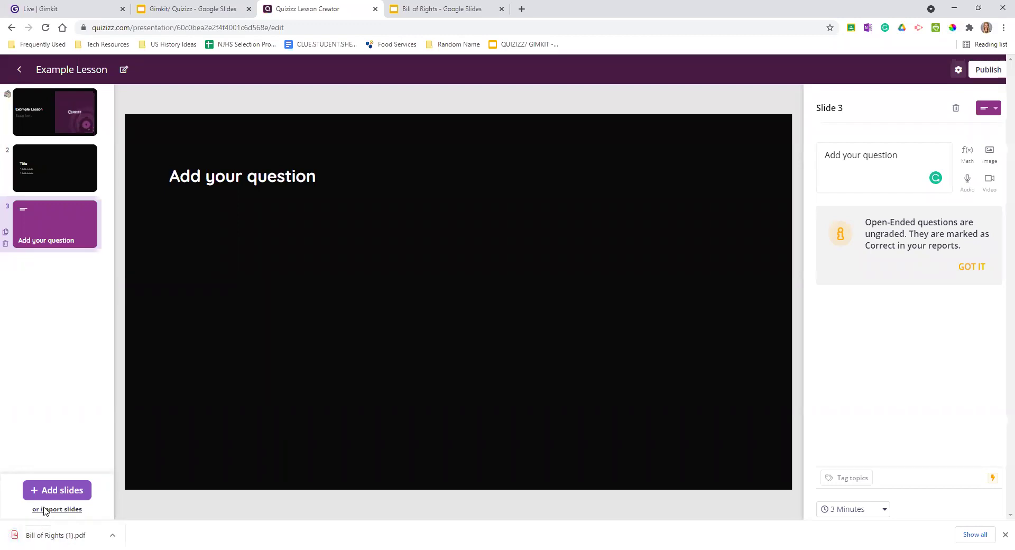
Upload Bill of Rights (1).pdf from Downloads through the PDF import option
click(45, 509)
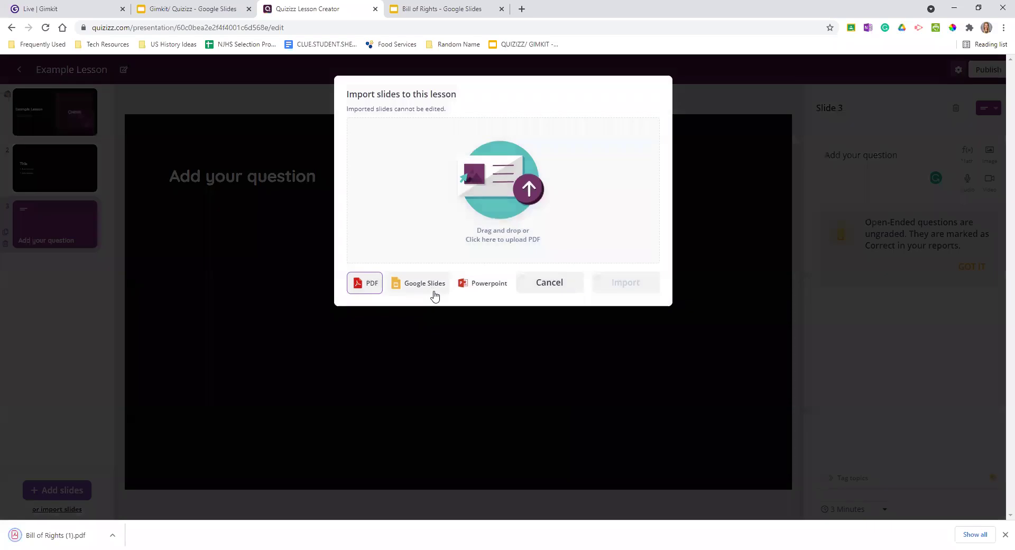
click(435, 291)
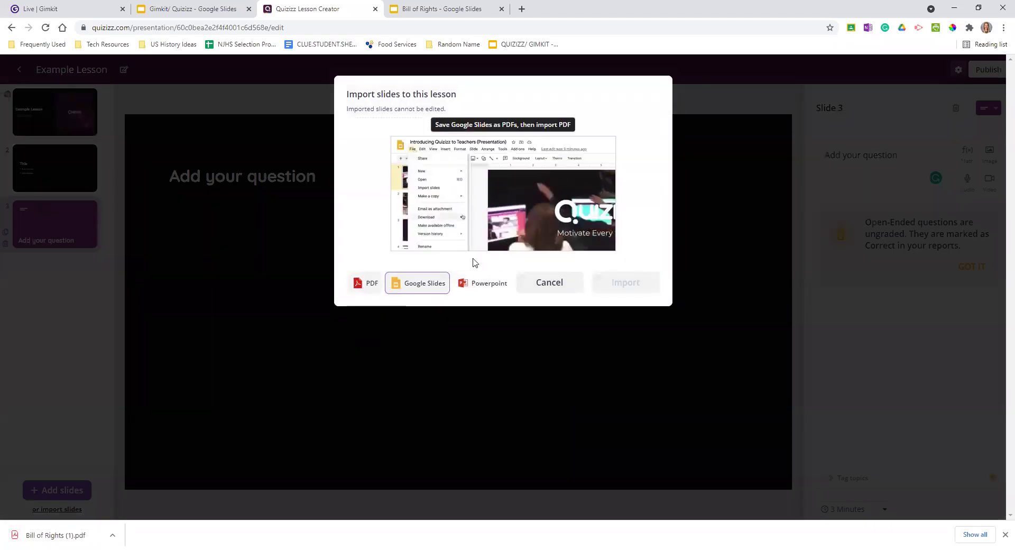
click(371, 290)
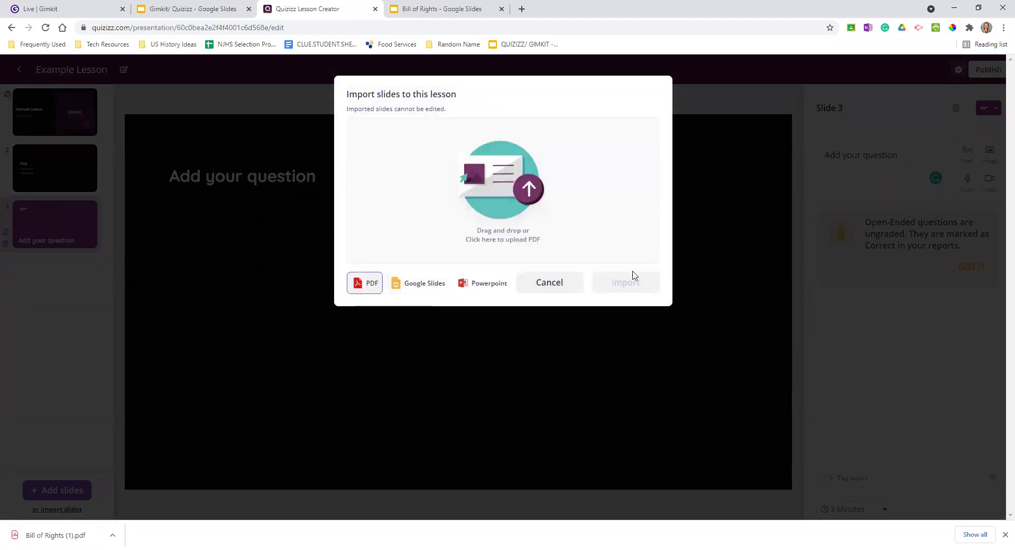
click(511, 242)
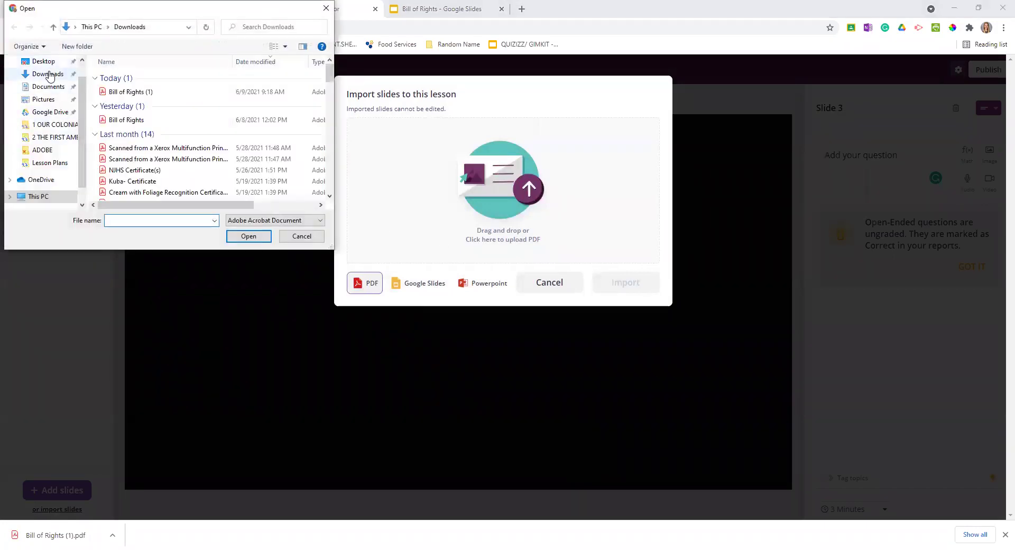
click(128, 92)
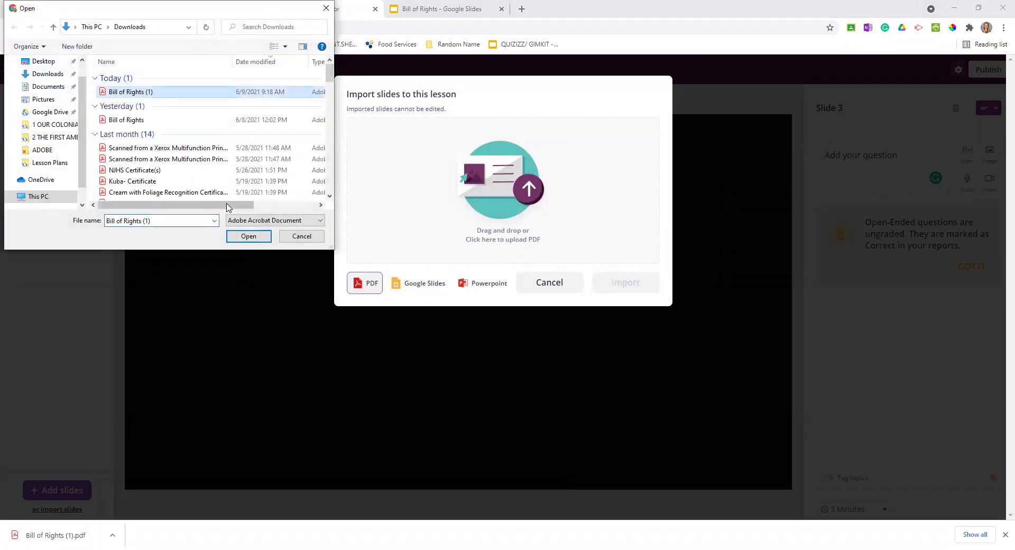
click(249, 236)
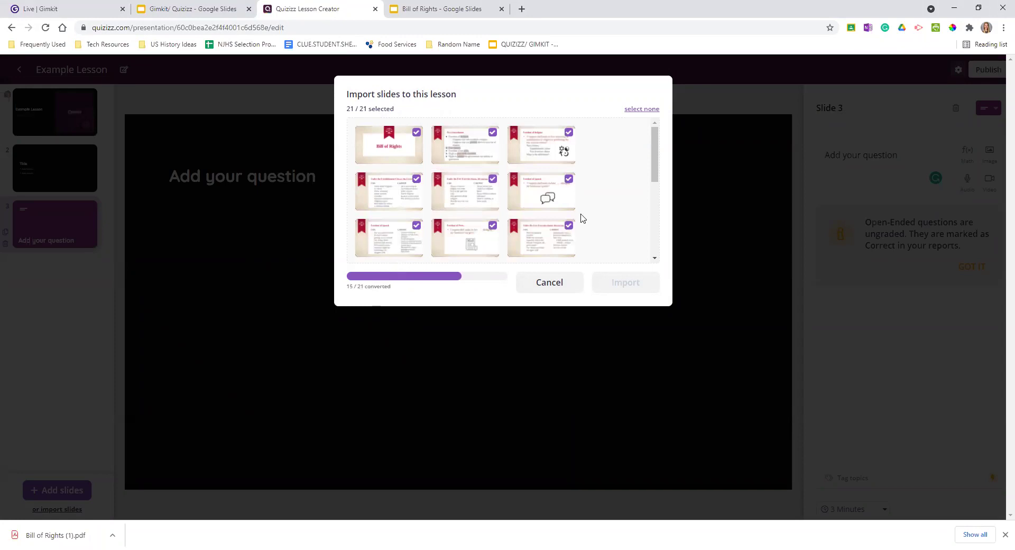
Review the converted slides and import all 21 into Example Lesson
scroll(581, 184, down, 2)
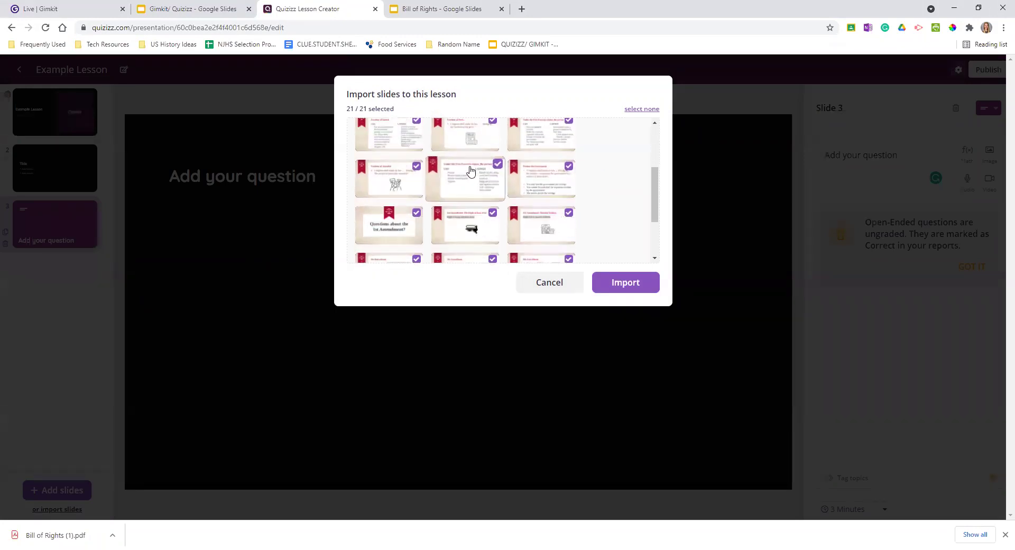
scroll(429, 211, down, 2)
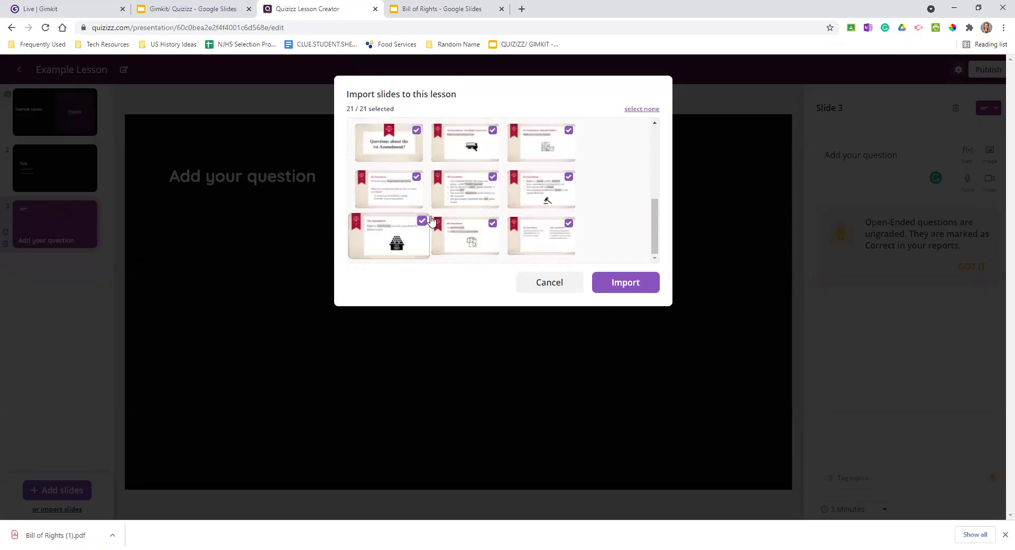
scroll(521, 216, up, 1)
scroll(527, 221, down, 1)
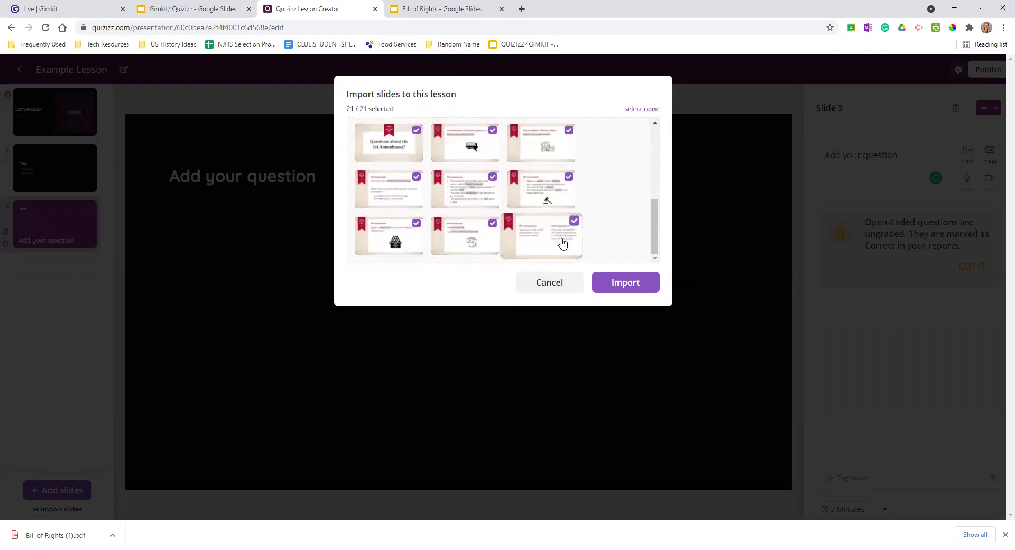
click(617, 284)
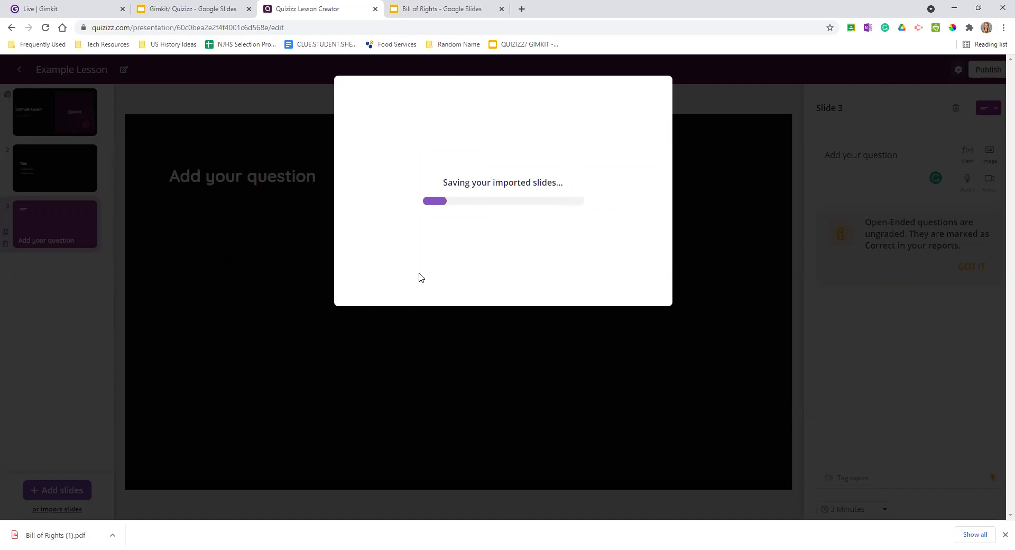
Set the First Amendment image on slide 5 to Fill image
click(1006, 534)
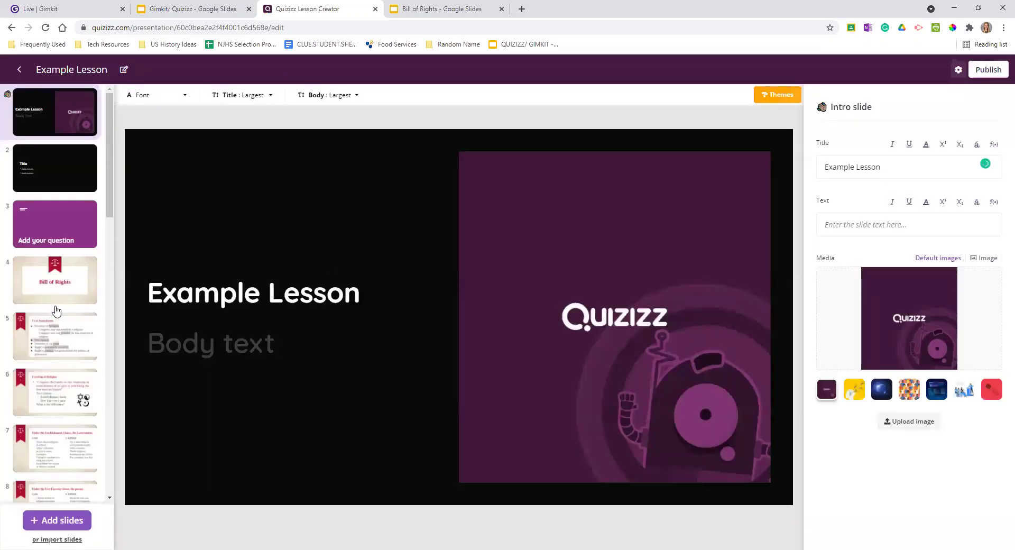
click(45, 333)
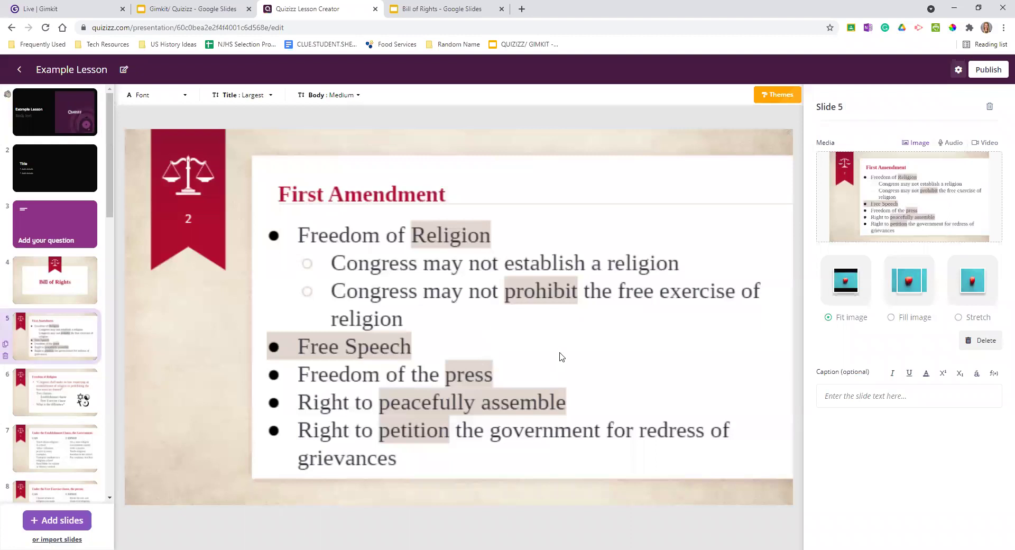
click(925, 288)
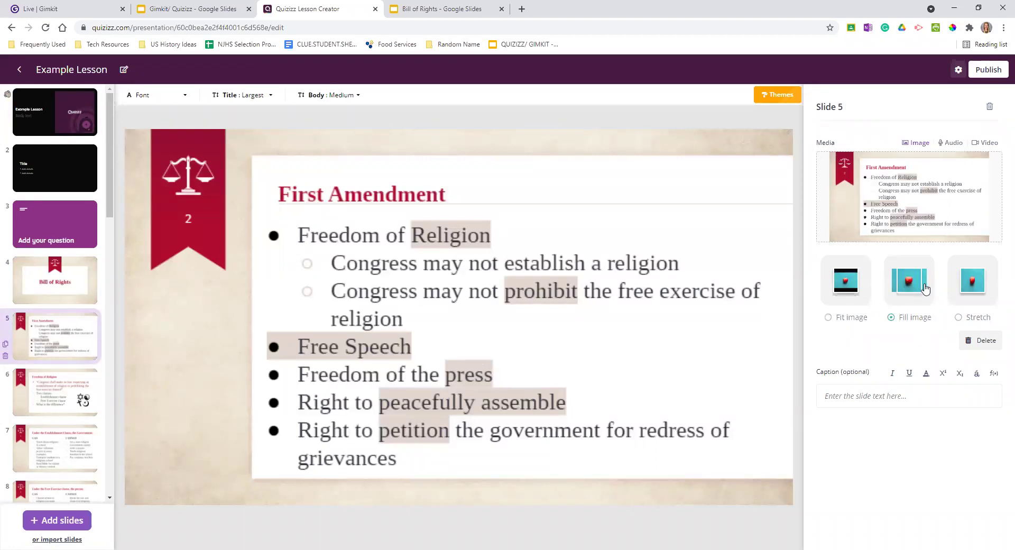
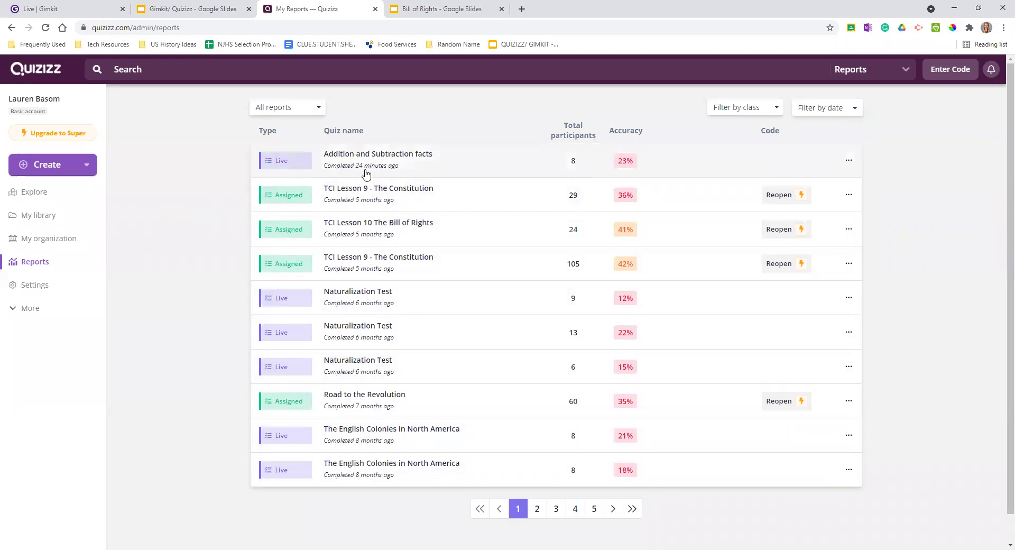
Open the Addition and Subtraction facts report and review each participant's score and accuracy
click(367, 167)
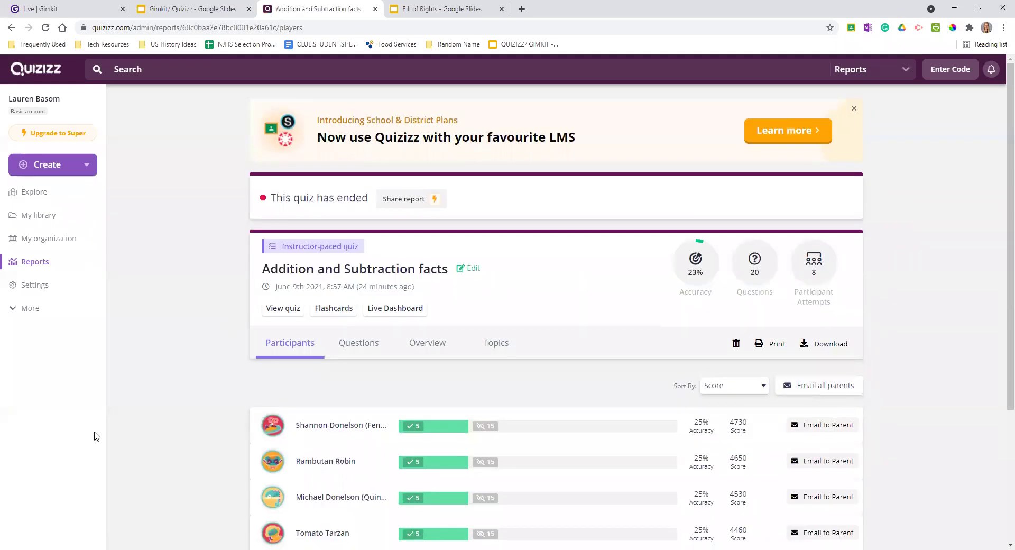
scroll(125, 423, down, 1)
scroll(207, 436, down, 1)
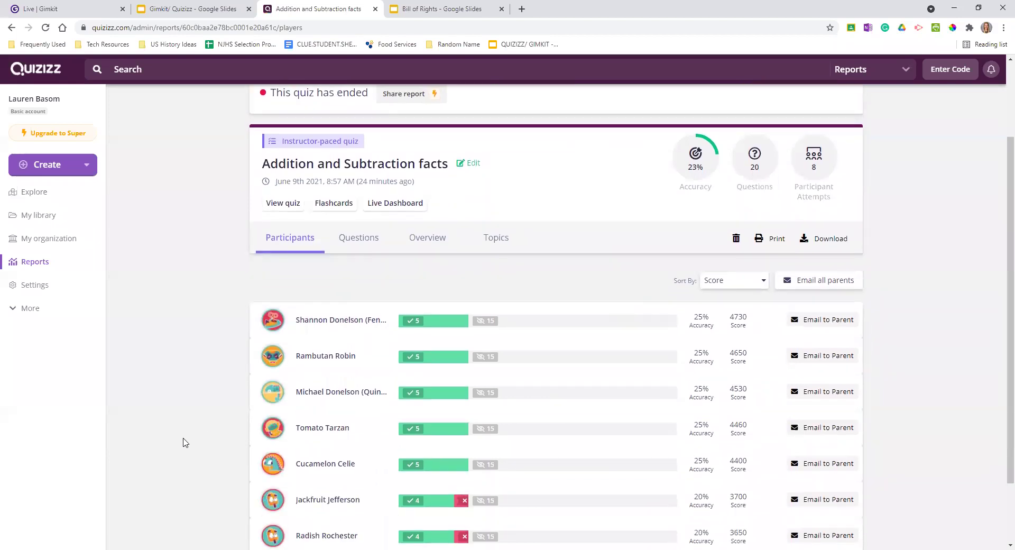
scroll(250, 392, down, 1)
scroll(251, 394, up, 1)
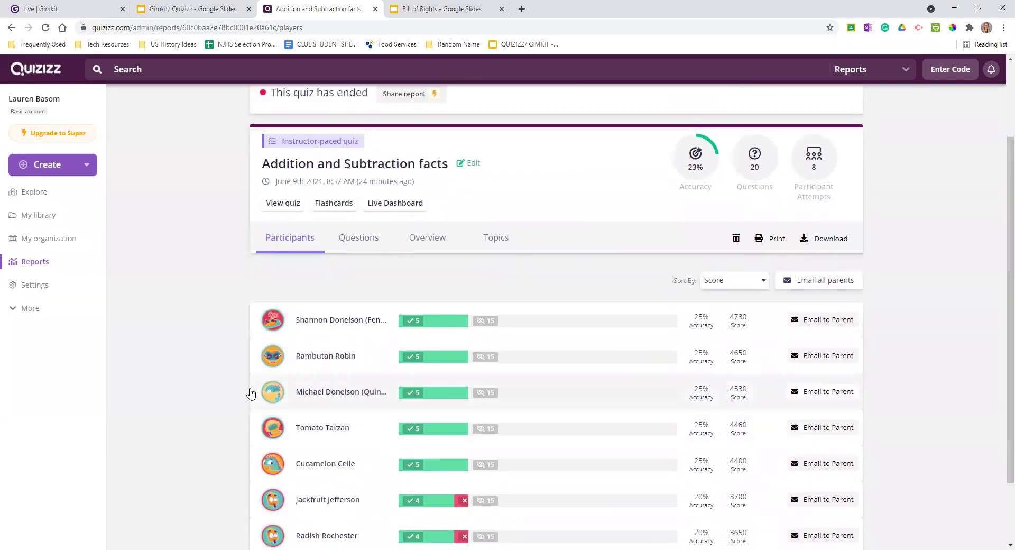
scroll(251, 394, down, 1)
scroll(222, 410, up, 2)
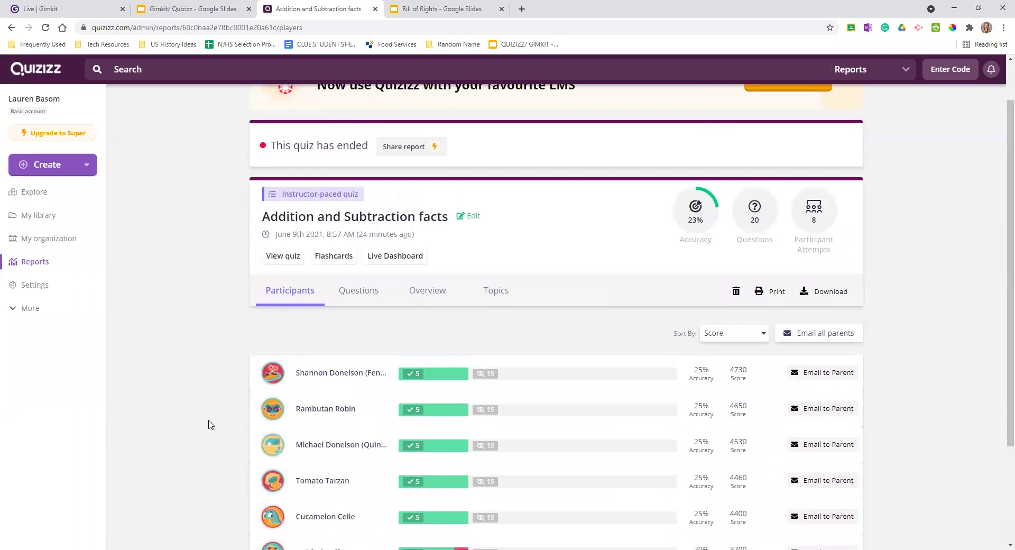
scroll(211, 425, up, 1)
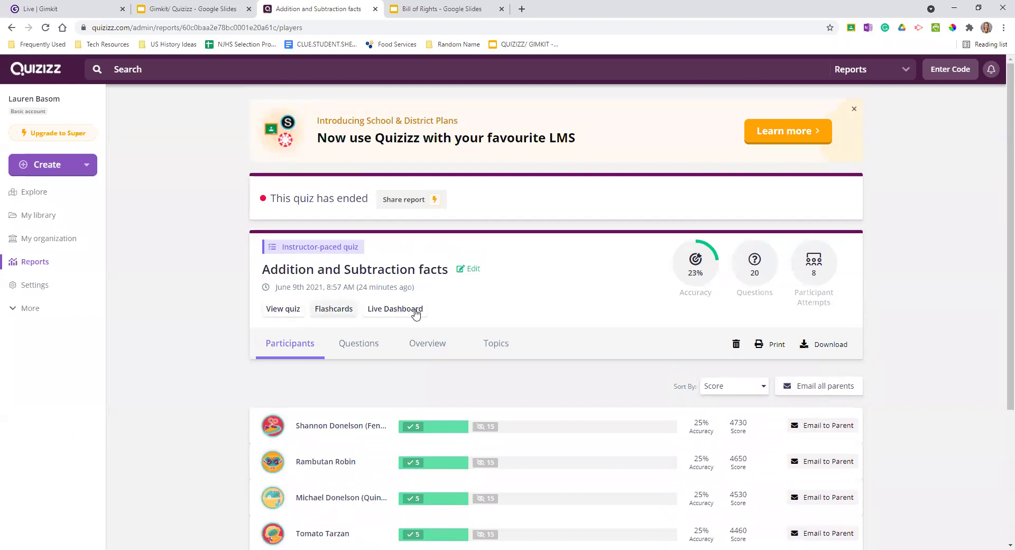
scroll(439, 349, down, 1)
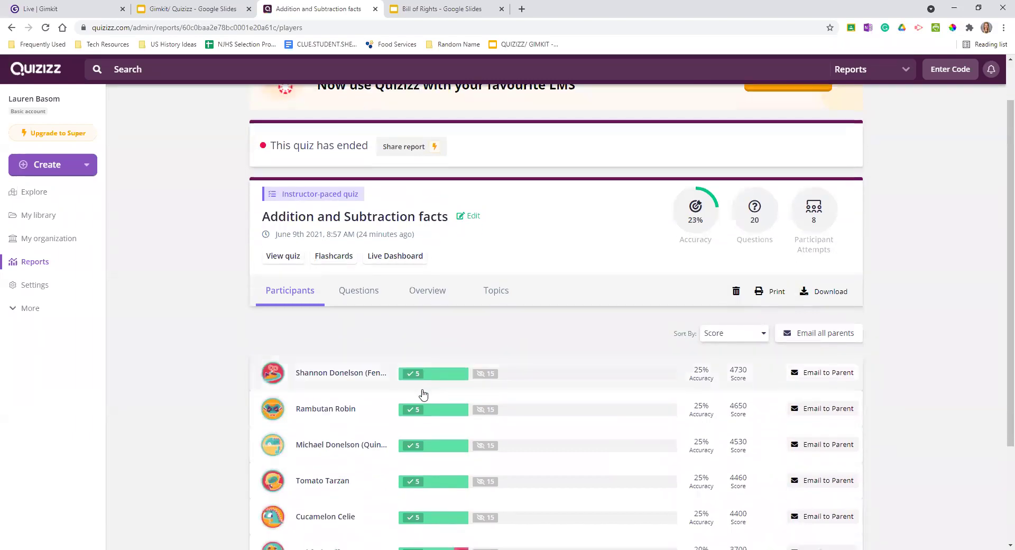
scroll(193, 409, down, 2)
scroll(188, 415, up, 1)
scroll(242, 372, down, 1)
scroll(356, 360, up, 2)
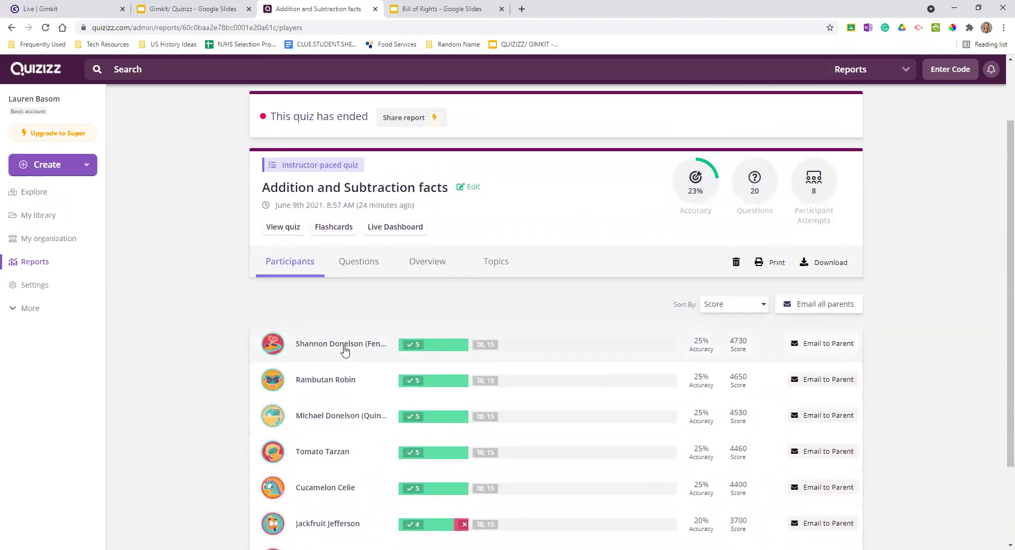
click(342, 344)
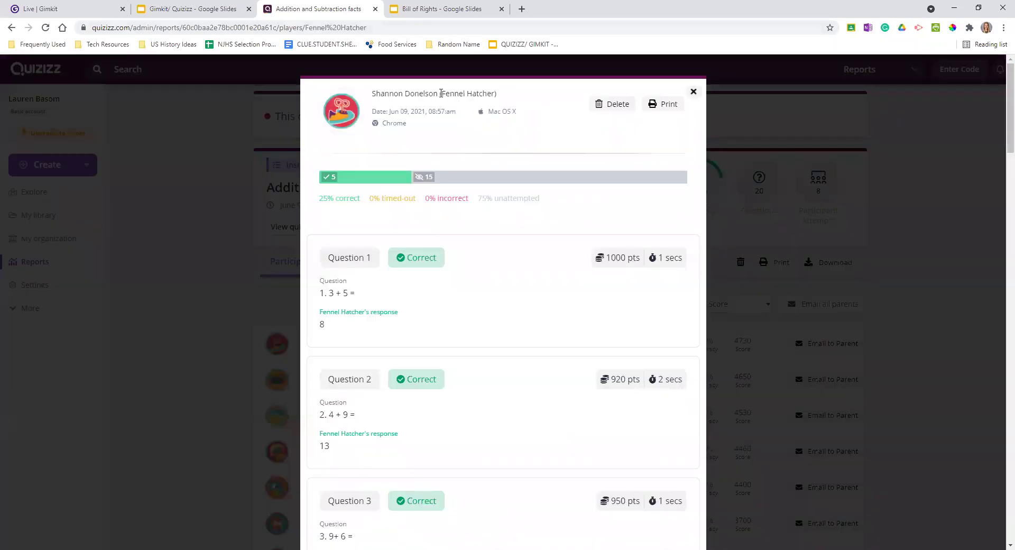
mouse_move(441, 93)
mouse_down()
mouse_move(506, 99)
mouse_move(369, 98)
mouse_move(374, 91)
mouse_up()
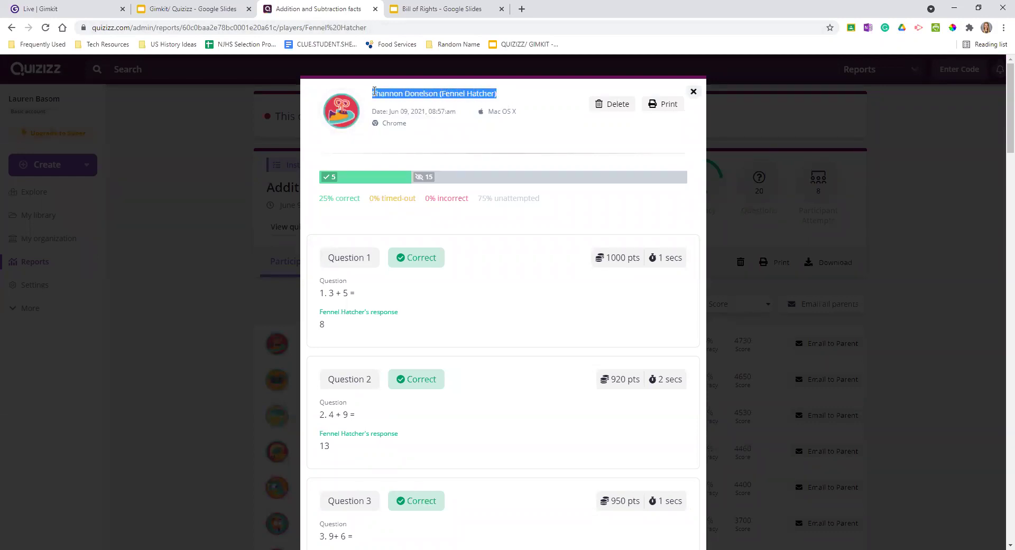
click(519, 104)
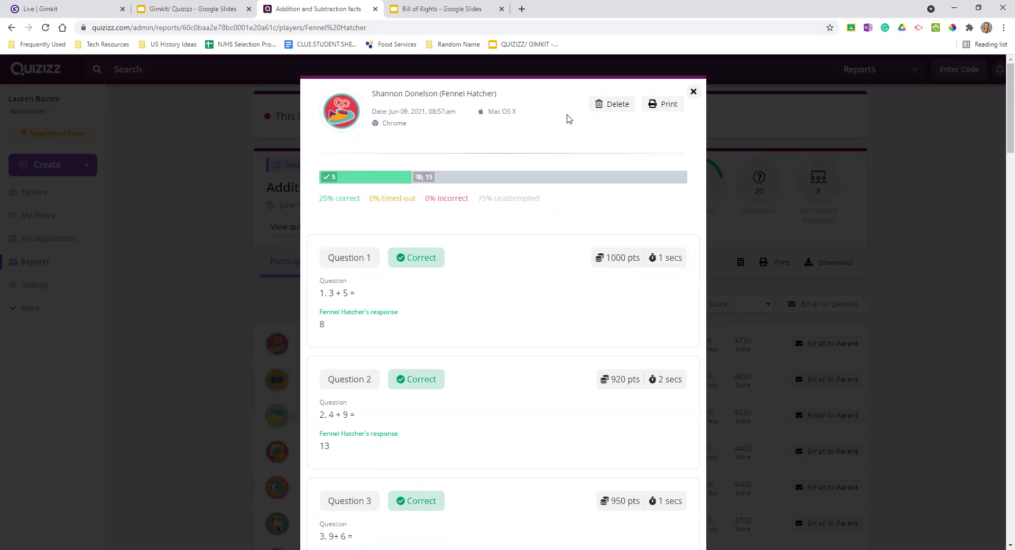
scroll(547, 245, down, 2)
scroll(547, 245, up, 2)
scroll(550, 238, down, 1)
scroll(550, 238, up, 1)
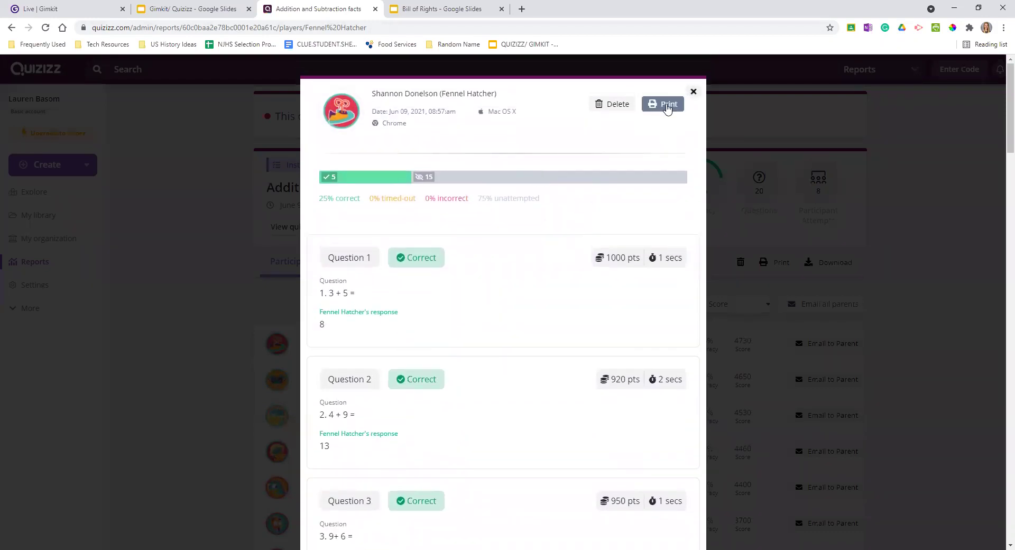
click(694, 91)
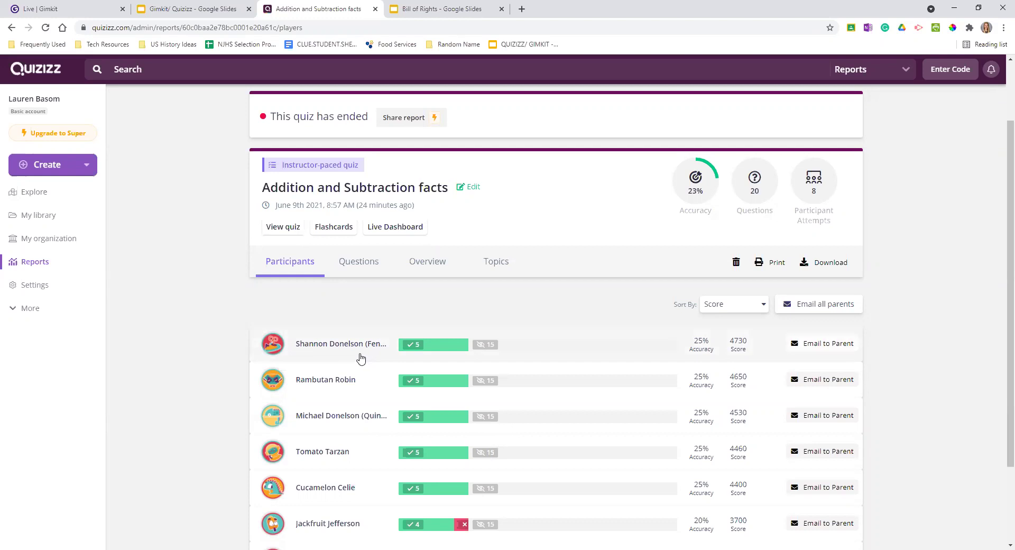
Close the Addition and Subtraction facts report tab with Ctrl+W
scroll(360, 359, up, 2)
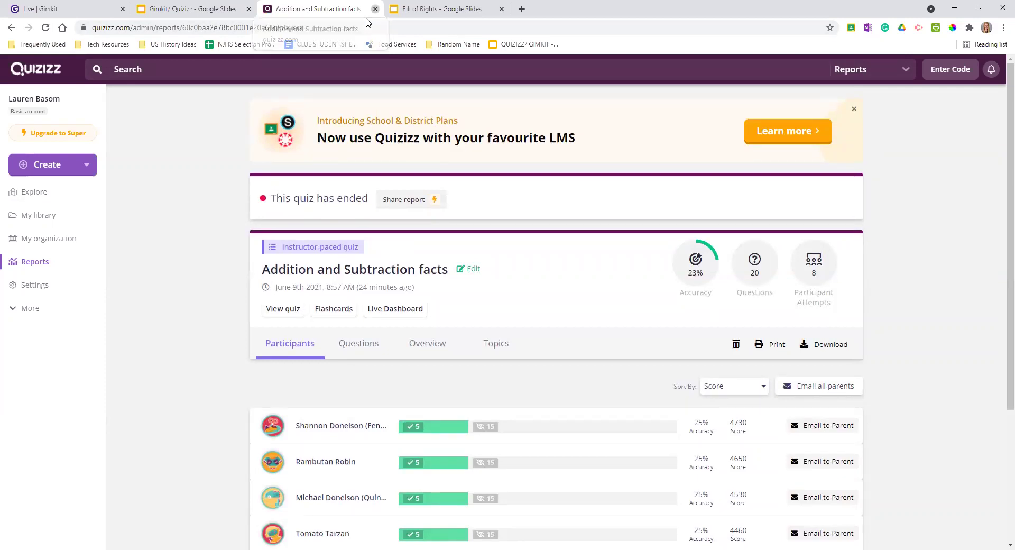
key(ctrl+w)
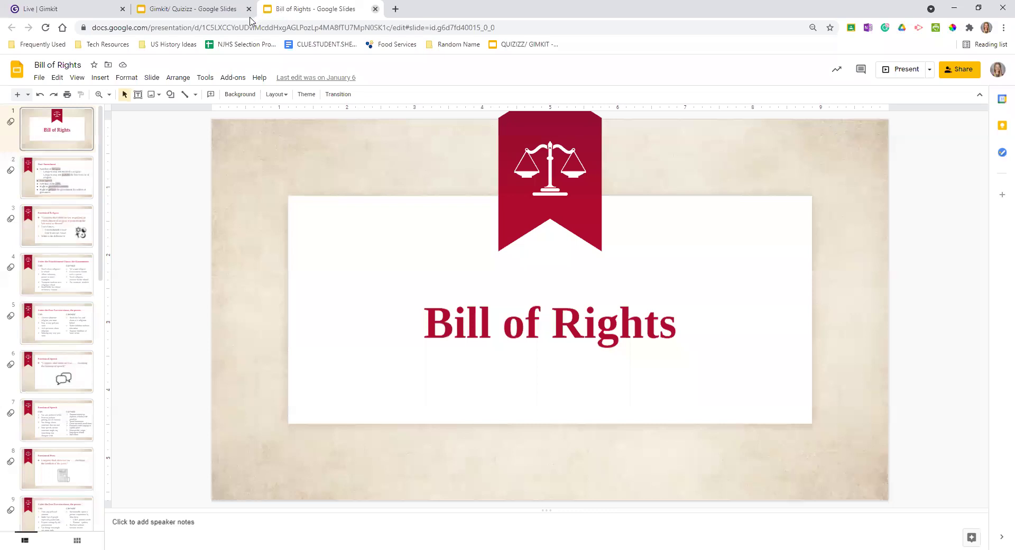
Close the Bill of Rights presentation so the Gimkit Live Kits page shows
key(ctrl+w)
key(ctrl+w)
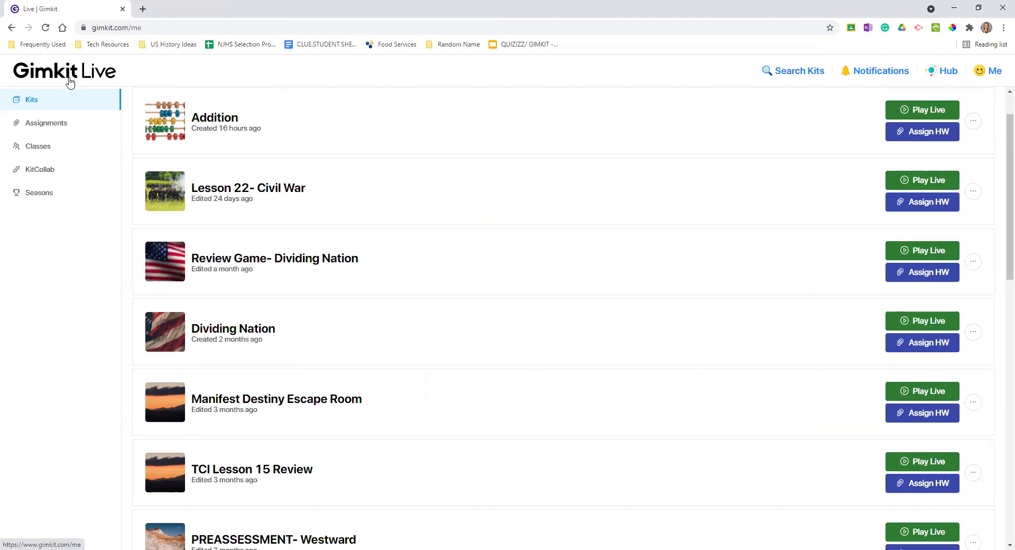
scroll(240, 122, up, 1)
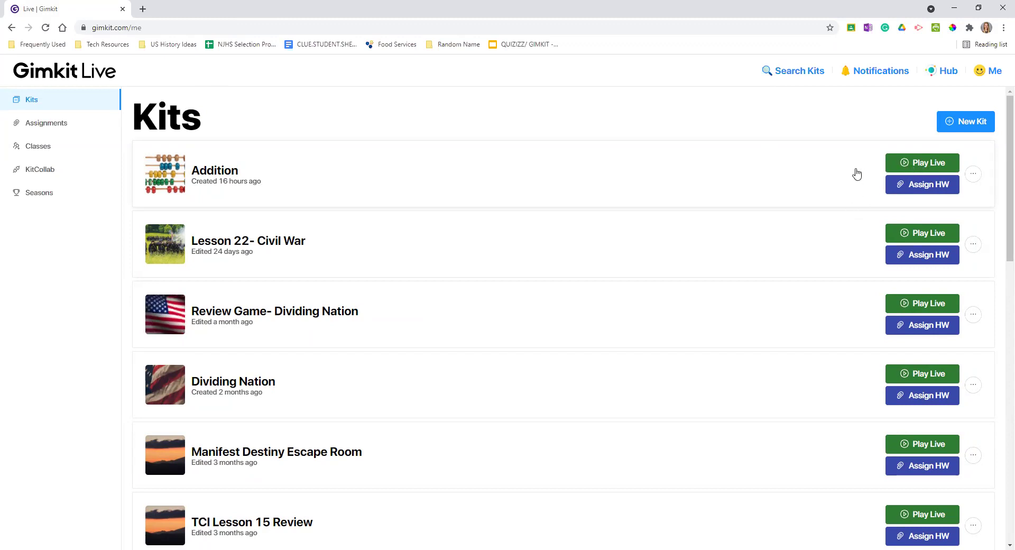
Host a live game of the Addition kit and browse modes like Classic and Draw That!
click(923, 166)
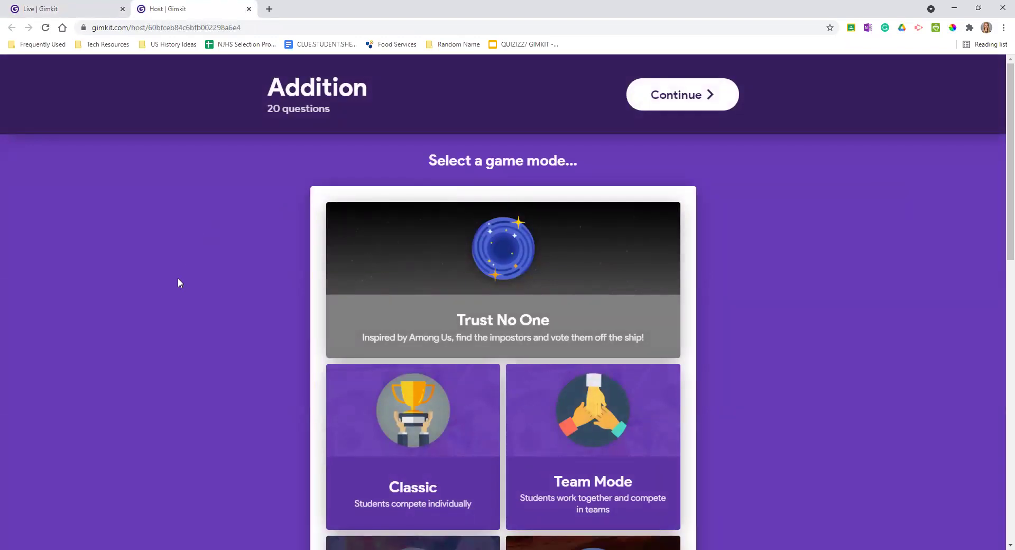
scroll(154, 273, down, 1)
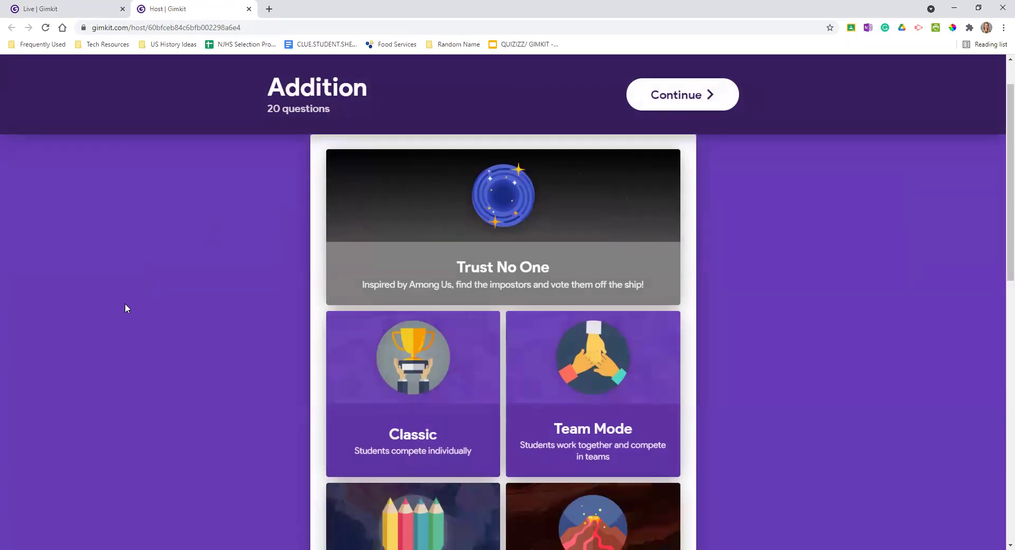
scroll(124, 293, down, 2)
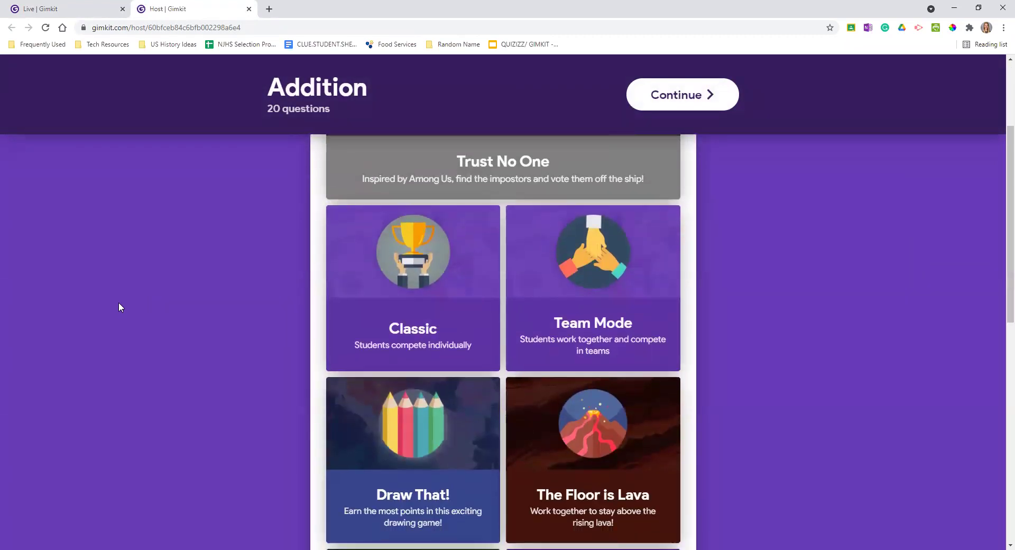
scroll(131, 303, up, 3)
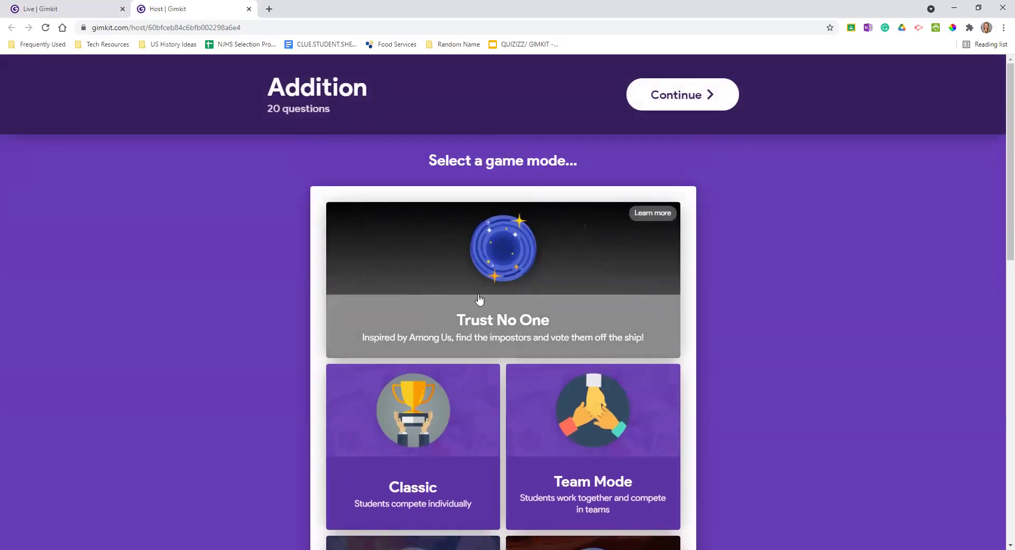
scroll(395, 332, down, 1)
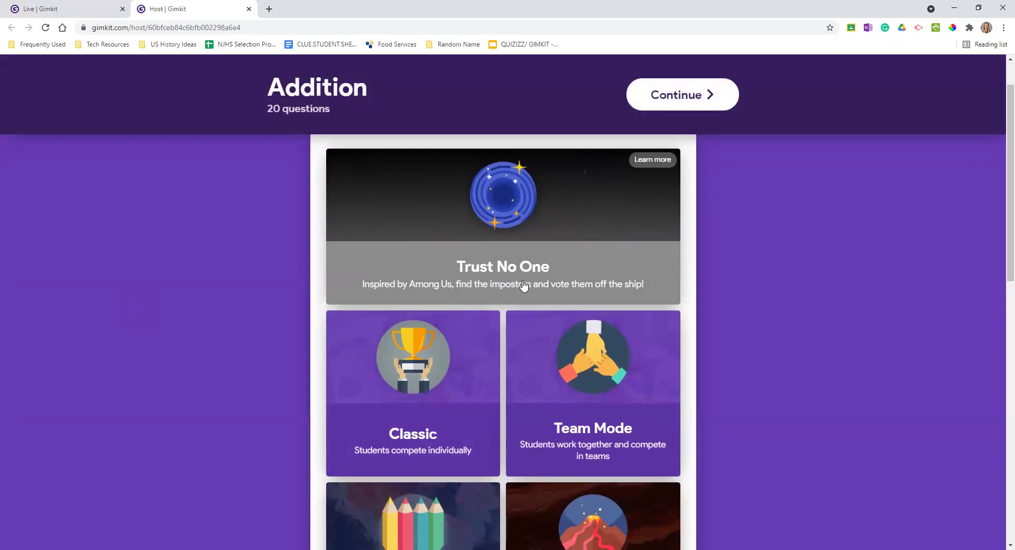
scroll(524, 286, down, 1)
scroll(611, 302, down, 1)
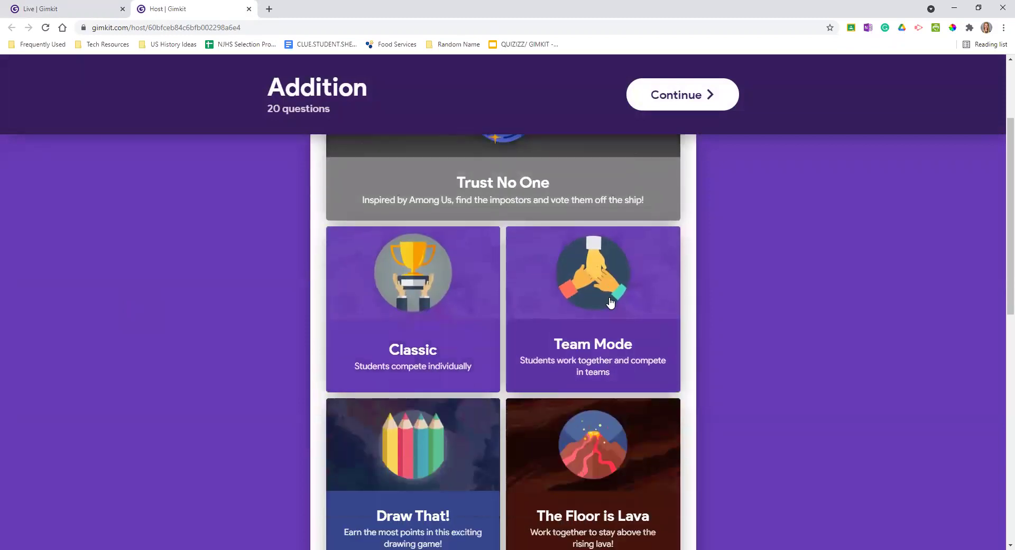
scroll(611, 303, down, 1)
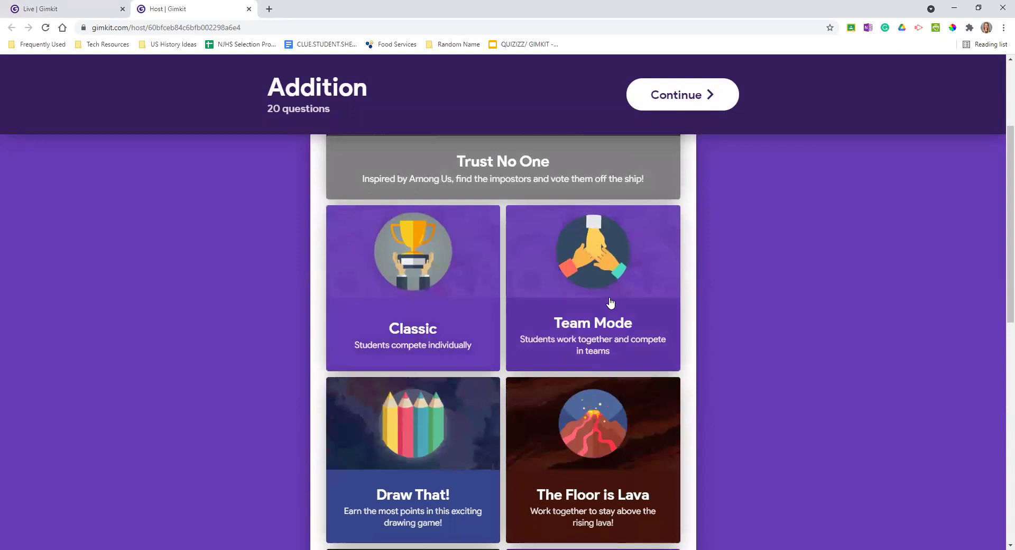
scroll(387, 412, down, 1)
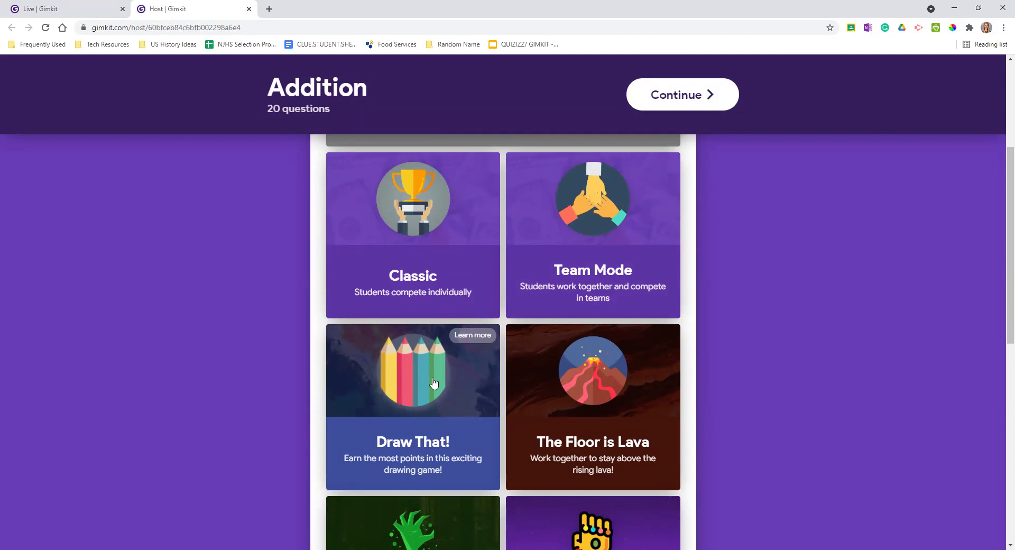
Scroll through the game modes from Trust No One down to Drained Mode and back up
scroll(502, 392, down, 1)
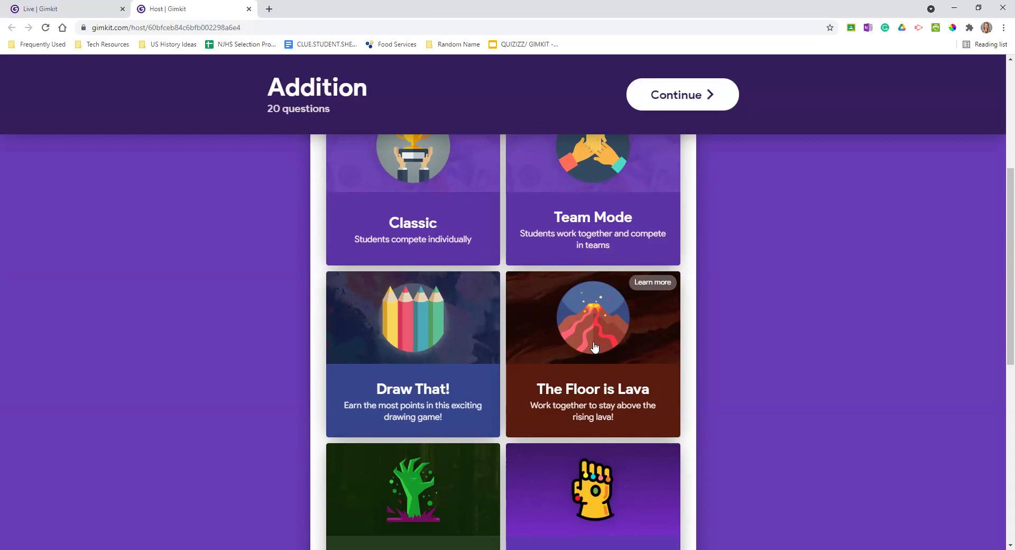
scroll(571, 328, down, 1)
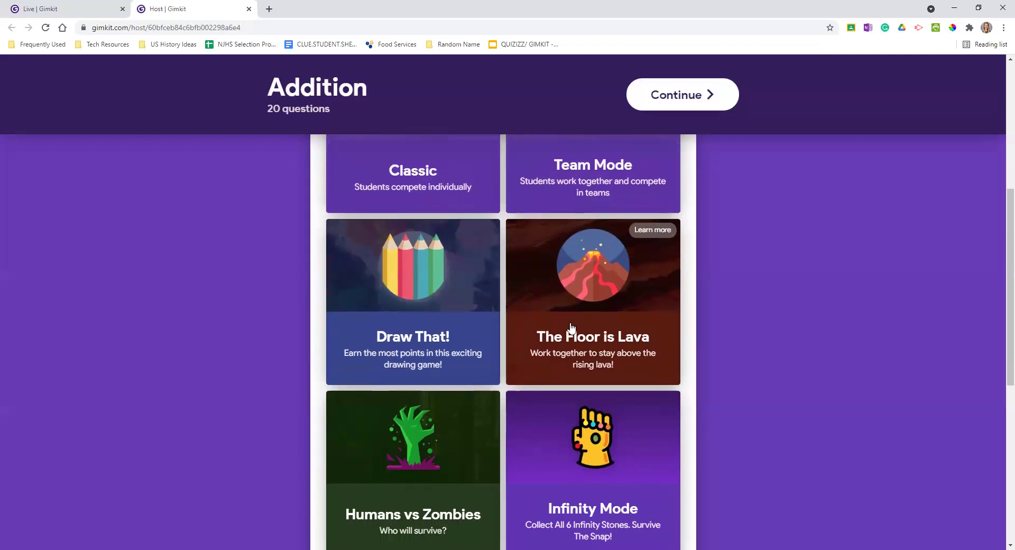
scroll(460, 418, down, 1)
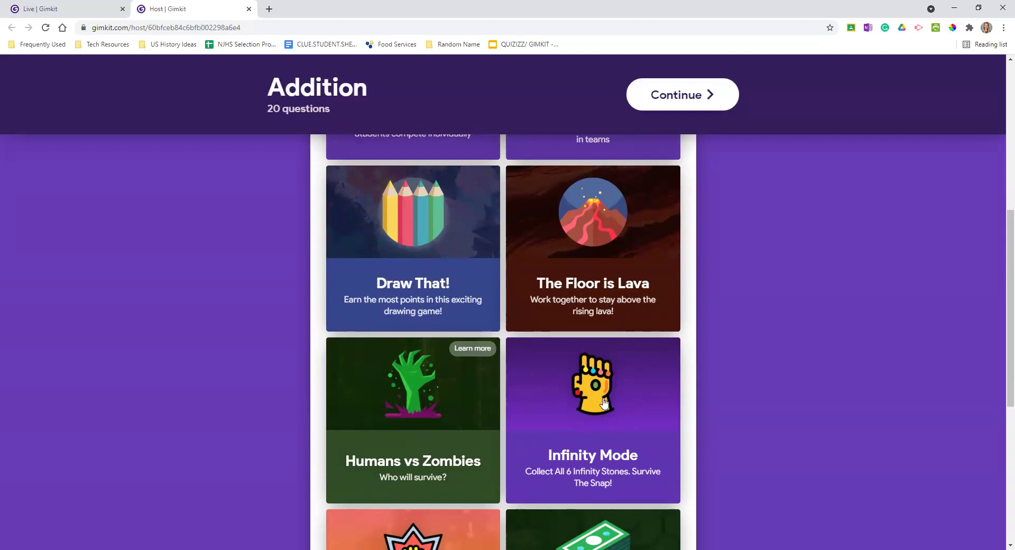
scroll(582, 404, down, 1)
scroll(512, 401, down, 1)
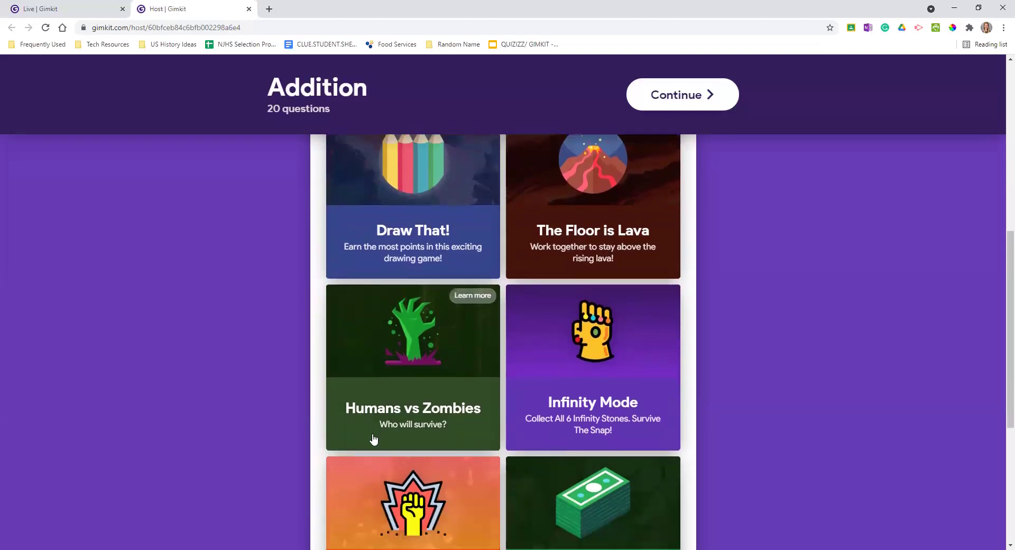
scroll(374, 439, down, 5)
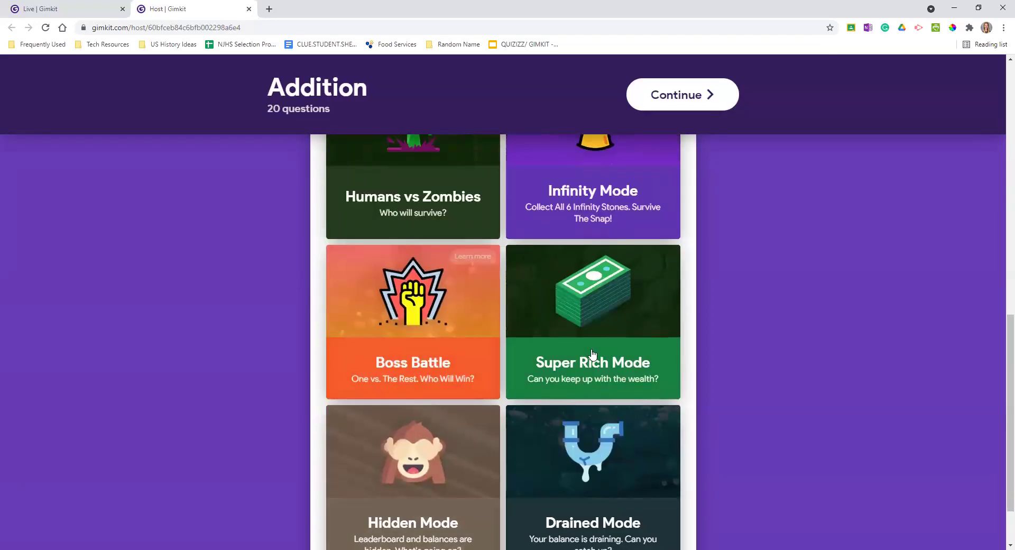
scroll(434, 423, down, 1)
scroll(434, 423, down, 1)
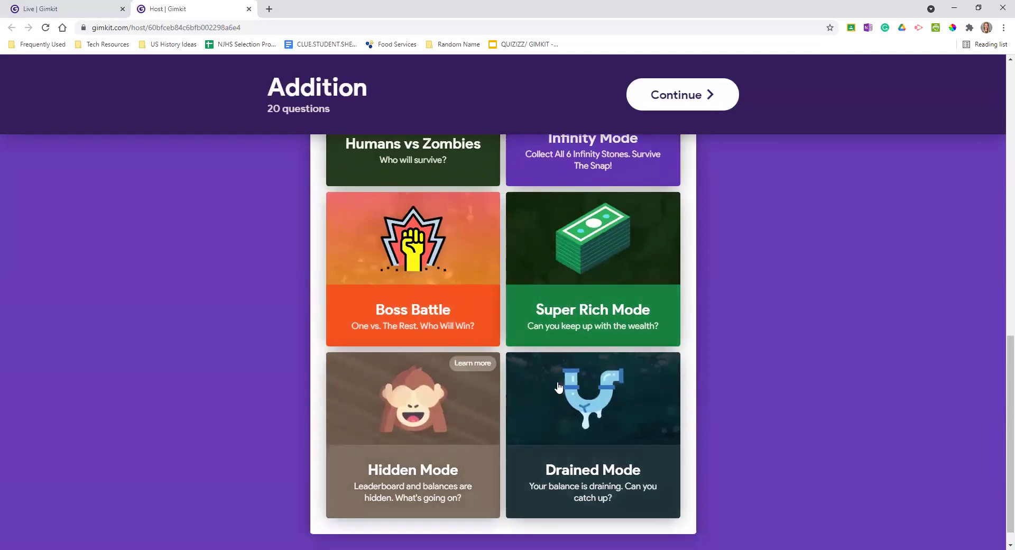
scroll(568, 417, up, 1)
scroll(565, 421, up, 2)
scroll(531, 467, up, 4)
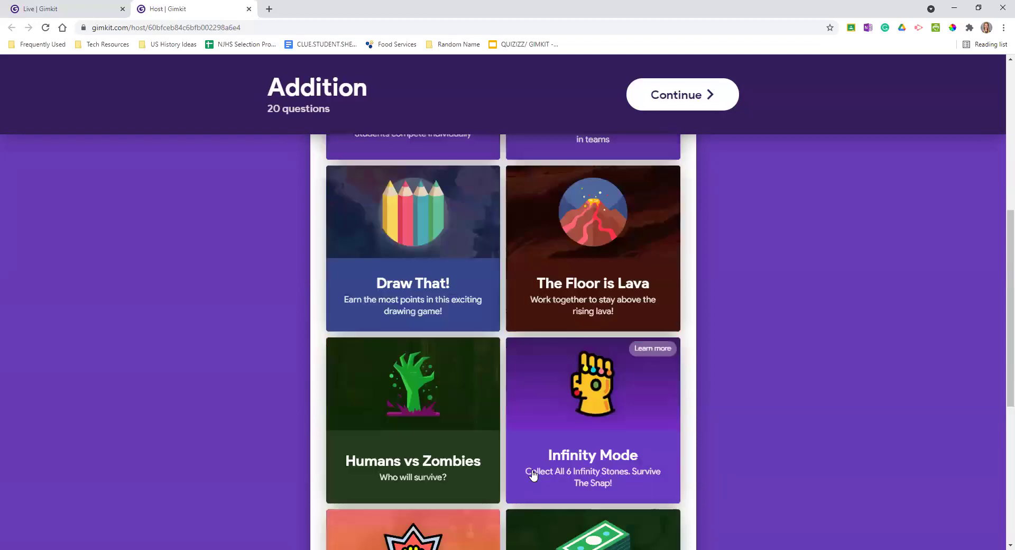
scroll(533, 474, up, 5)
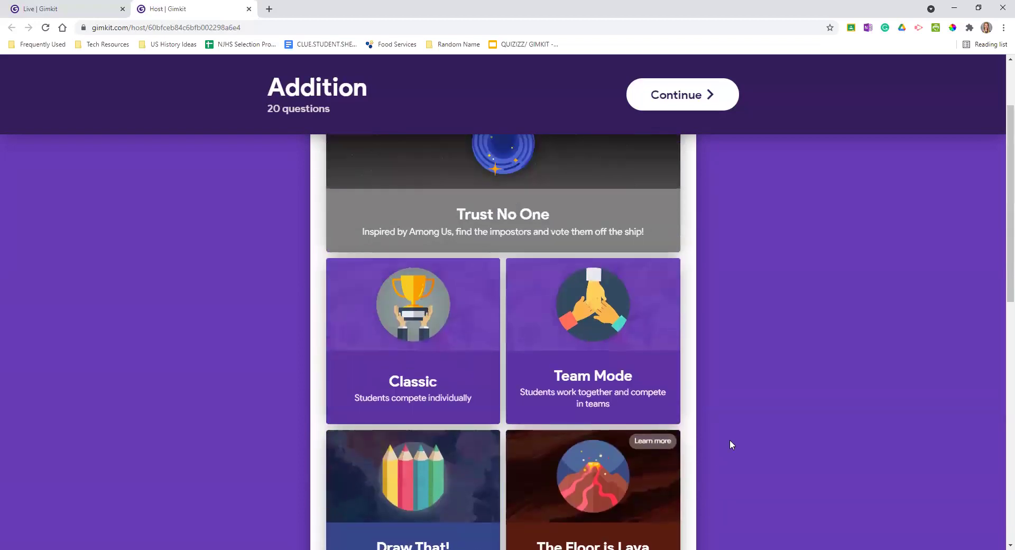
scroll(778, 409, up, 1)
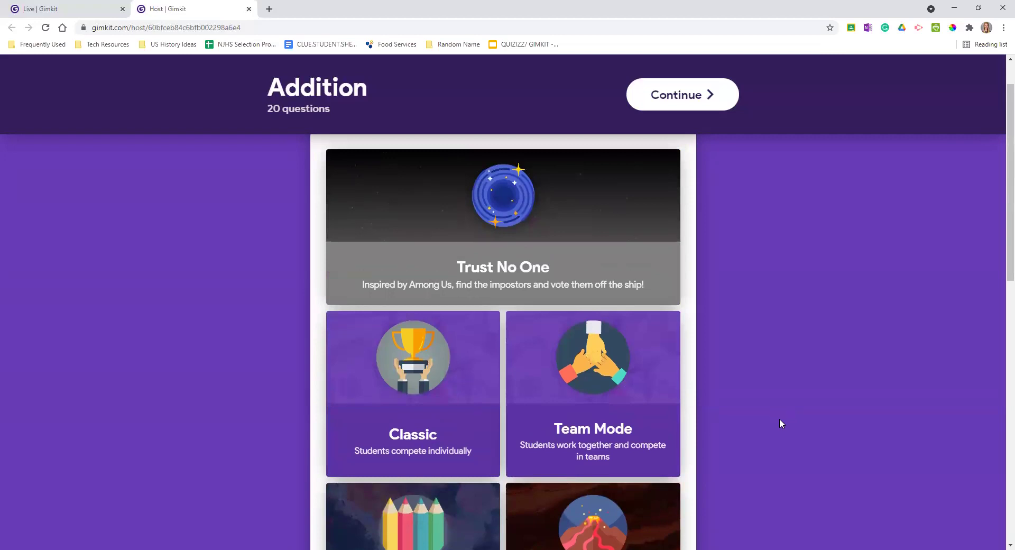
scroll(780, 418, up, 1)
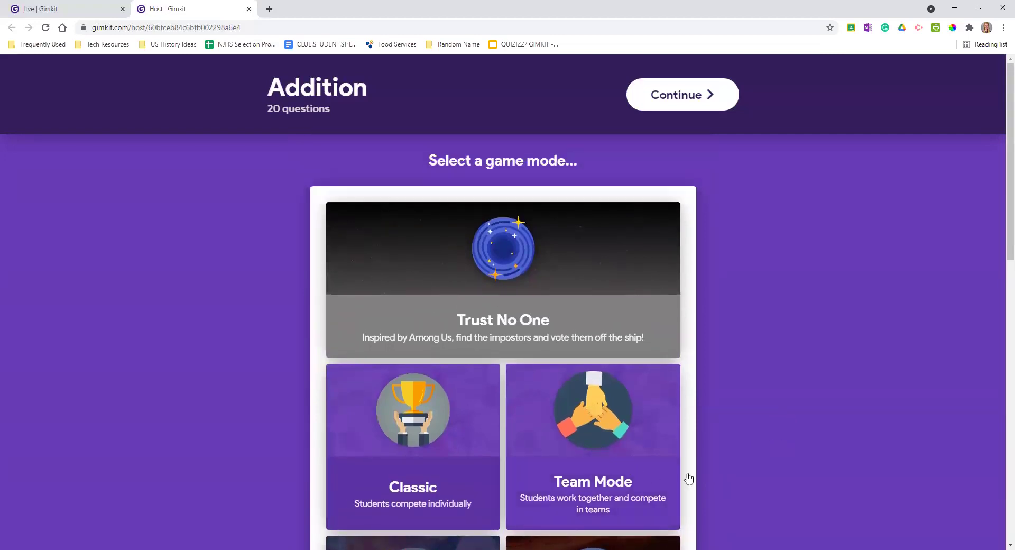
Choose Team Mode and leave the class setting at No Class
click(594, 454)
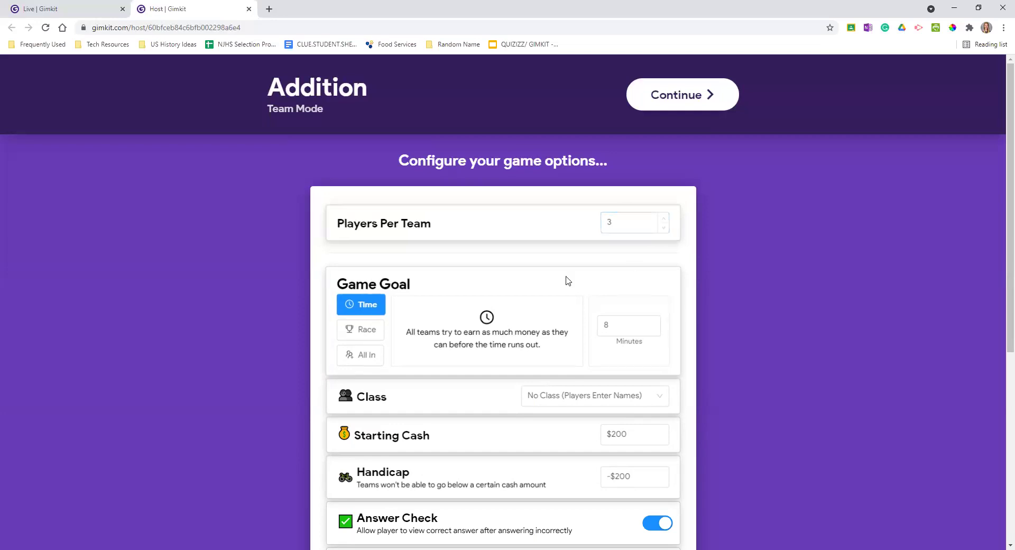
scroll(568, 281, down, 1)
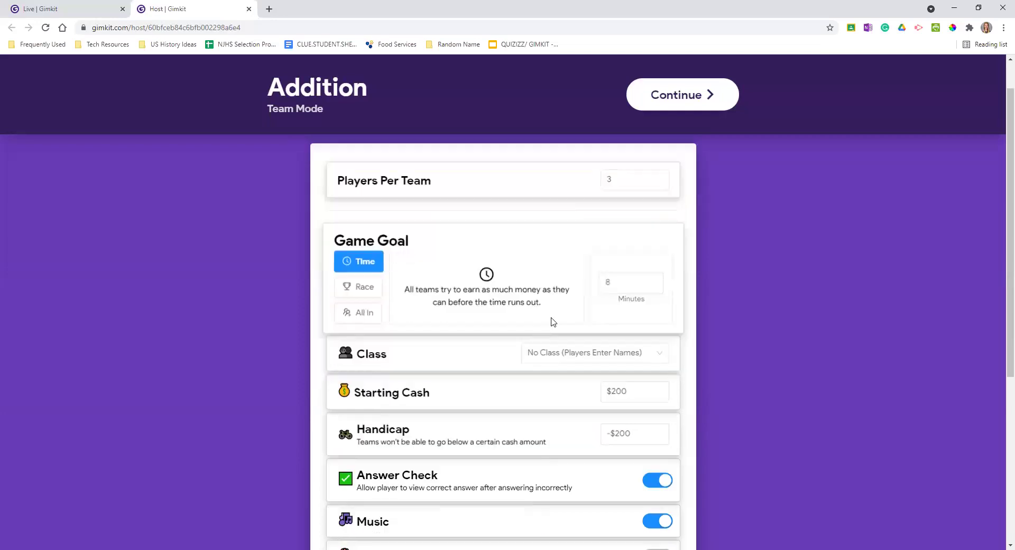
click(579, 348)
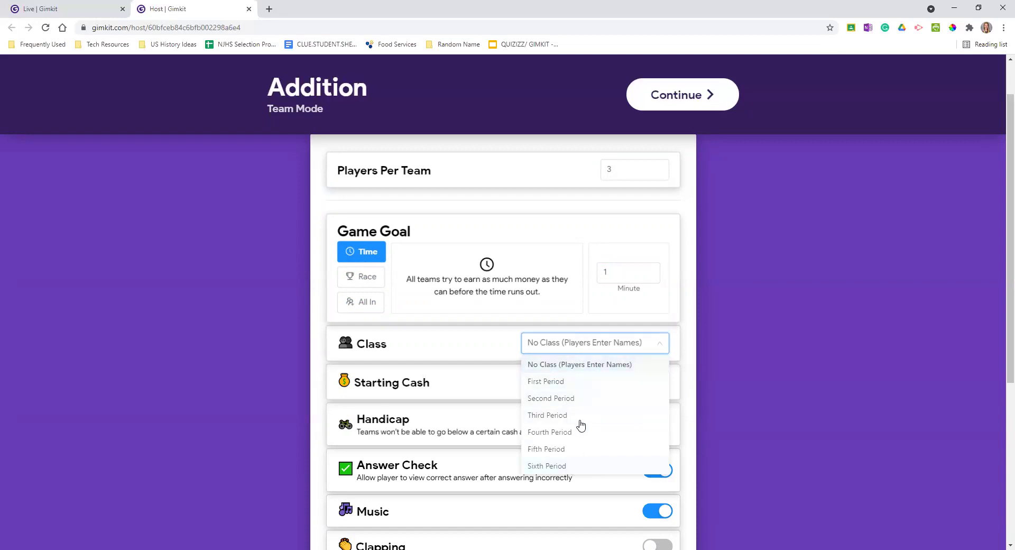
click(753, 365)
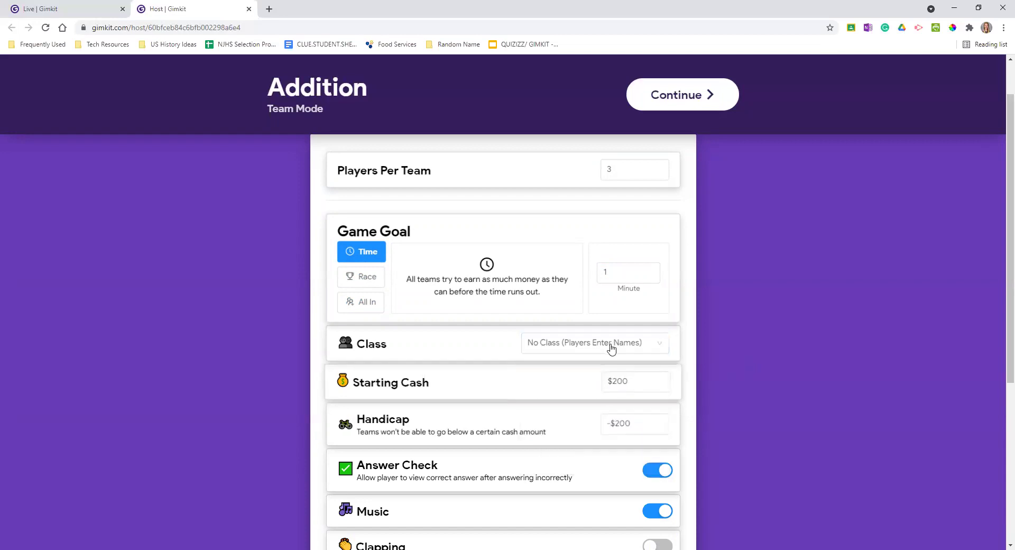
Turn the game music off
scroll(639, 371, down, 1)
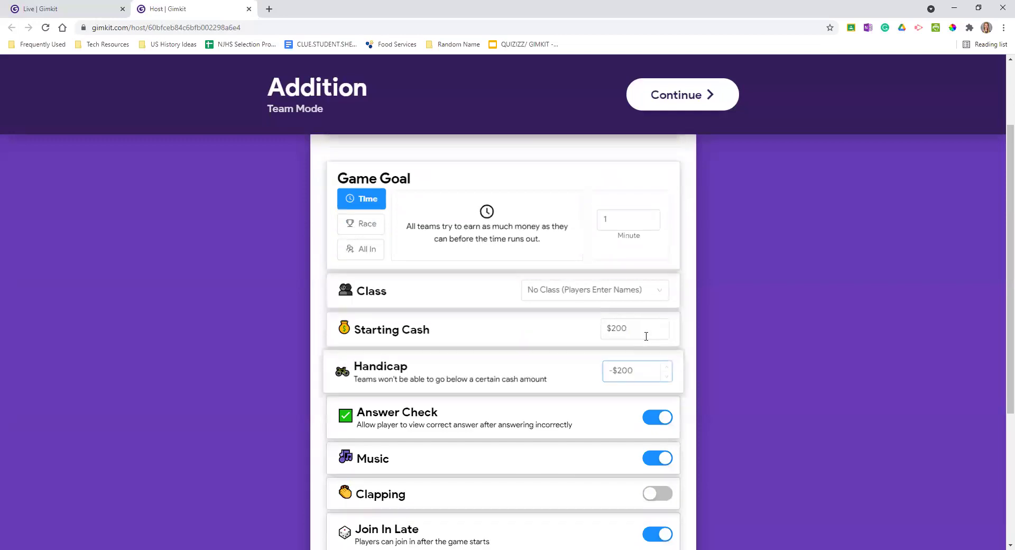
scroll(648, 355, down, 1)
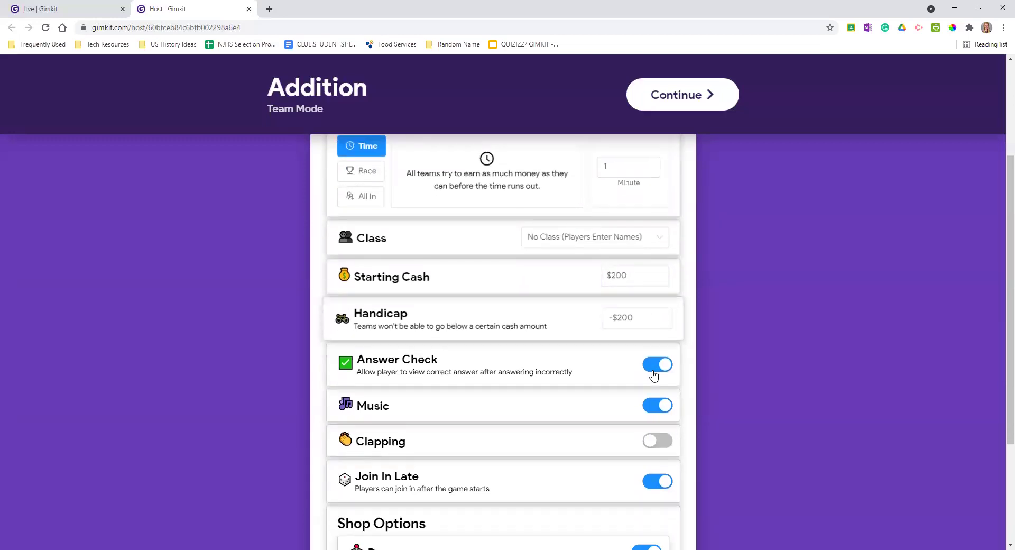
scroll(652, 382, down, 1)
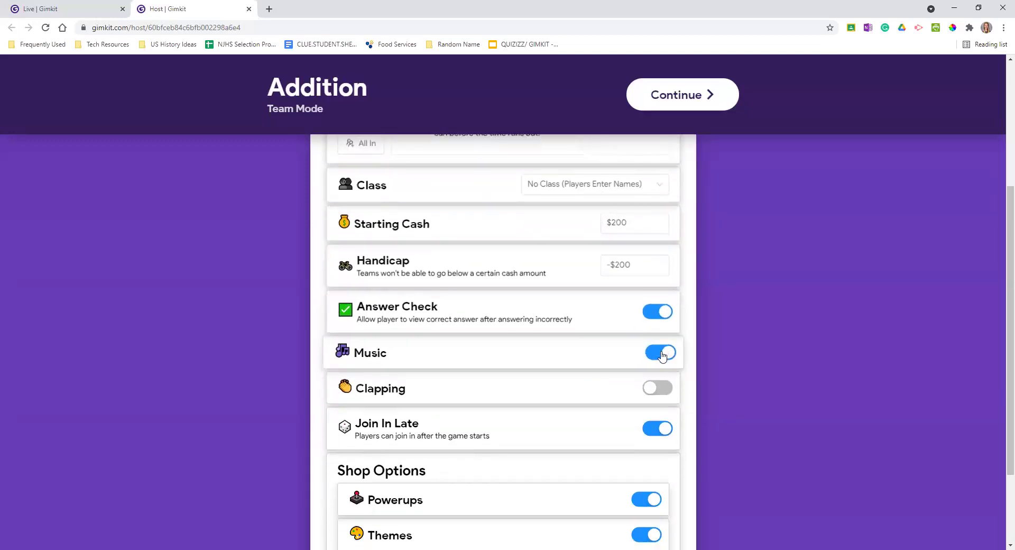
click(661, 356)
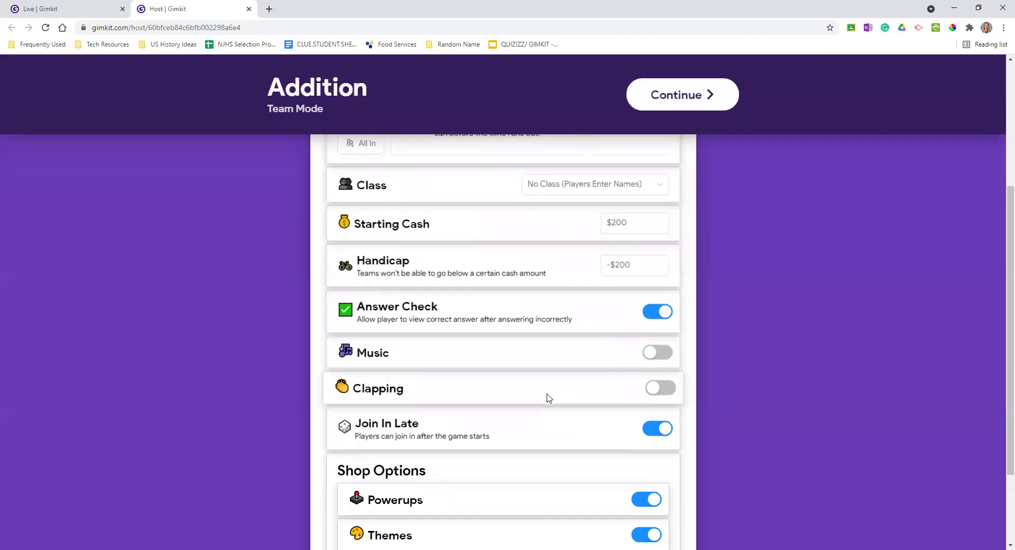
Continue to the Team Mode lobby with the 1-minute time goal
scroll(548, 395, down, 2)
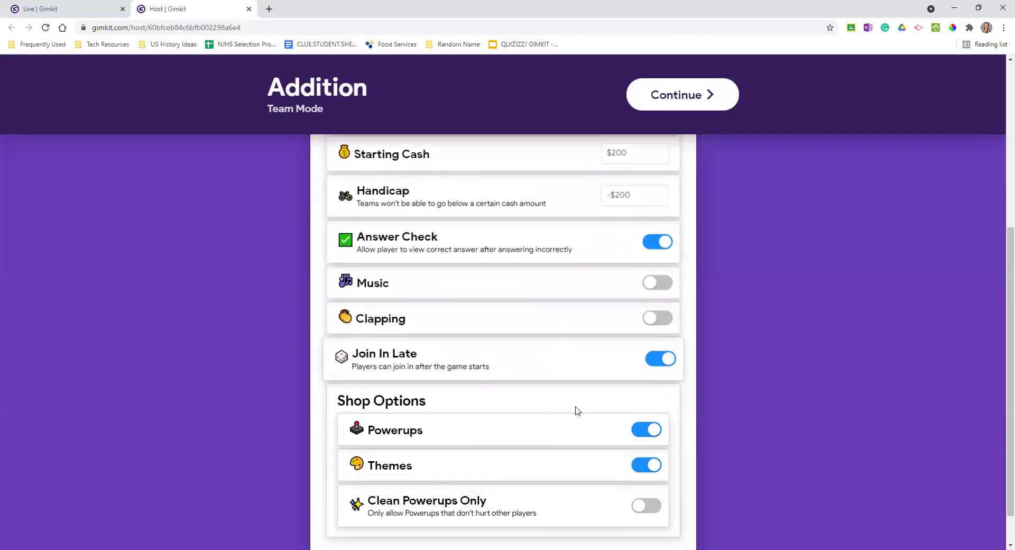
scroll(577, 410, down, 1)
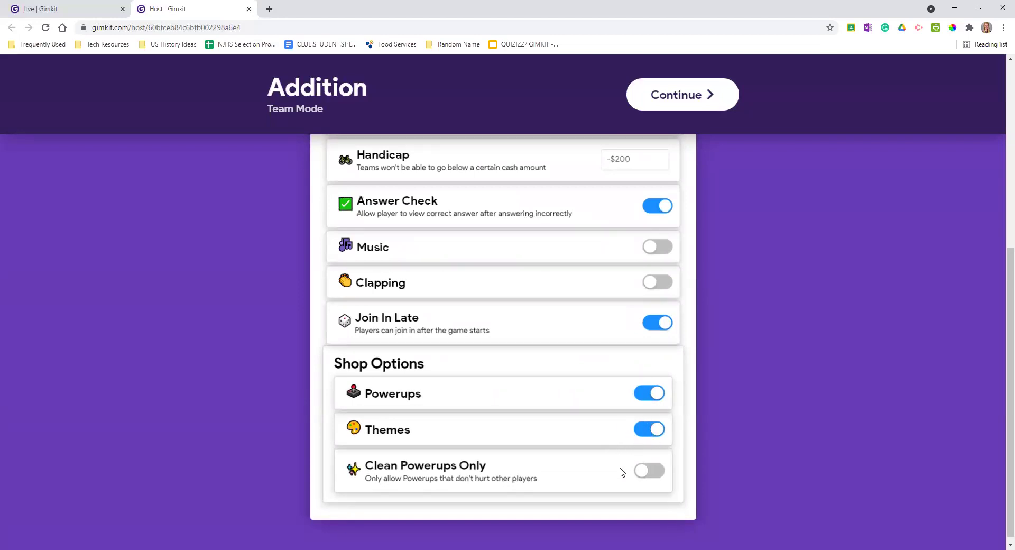
scroll(444, 503, down, 1)
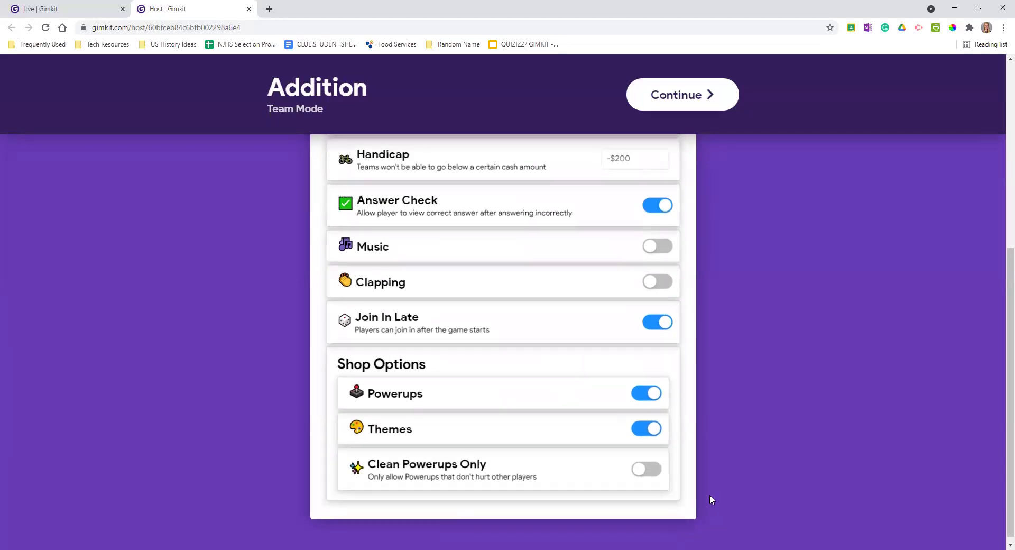
scroll(641, 458, up, 2)
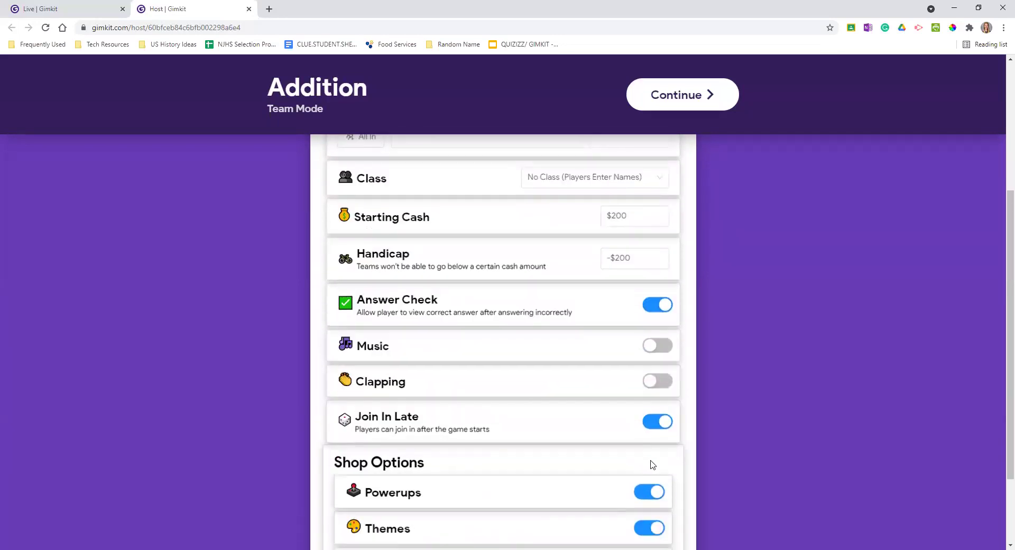
scroll(645, 460, up, 1)
scroll(670, 489, up, 2)
scroll(665, 164, up, 2)
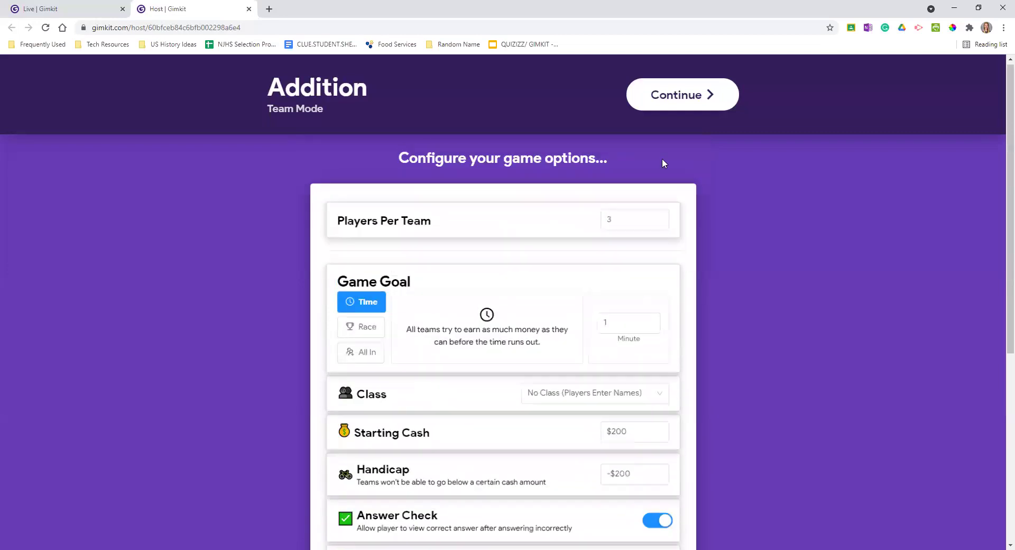
click(661, 103)
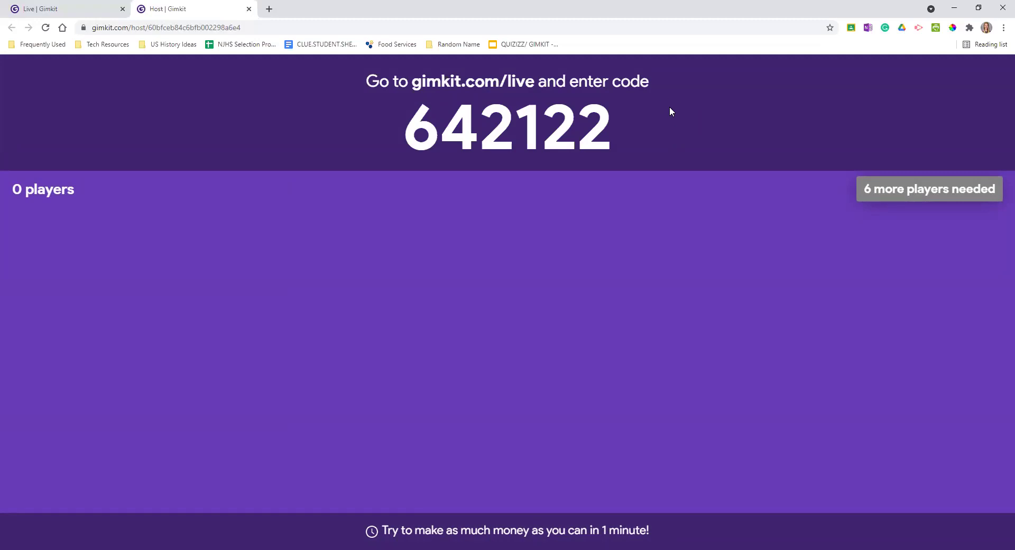
Share the gimkit.com/live join address, split players into Hazel and Amazon teams, and start
drag(411, 81, 560, 184)
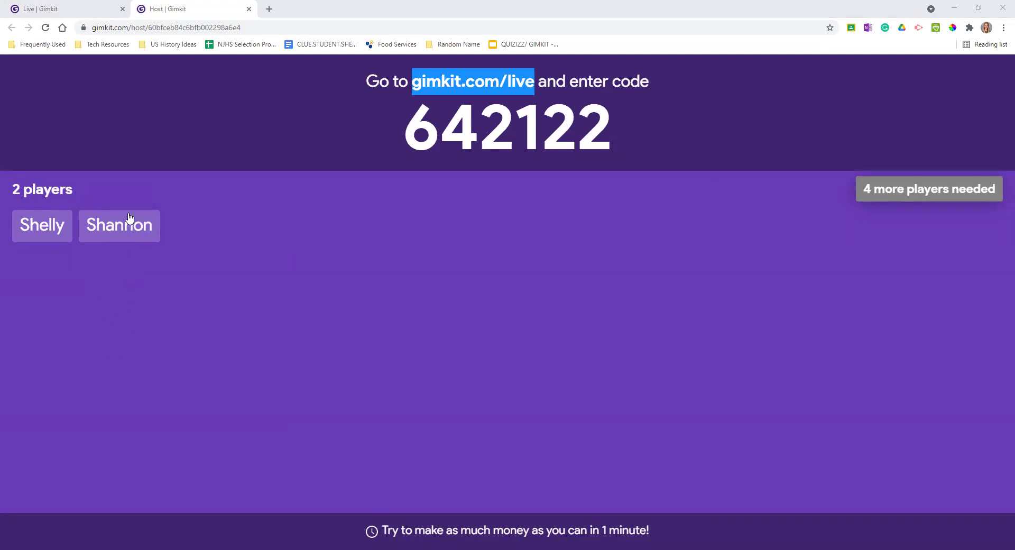
click(317, 163)
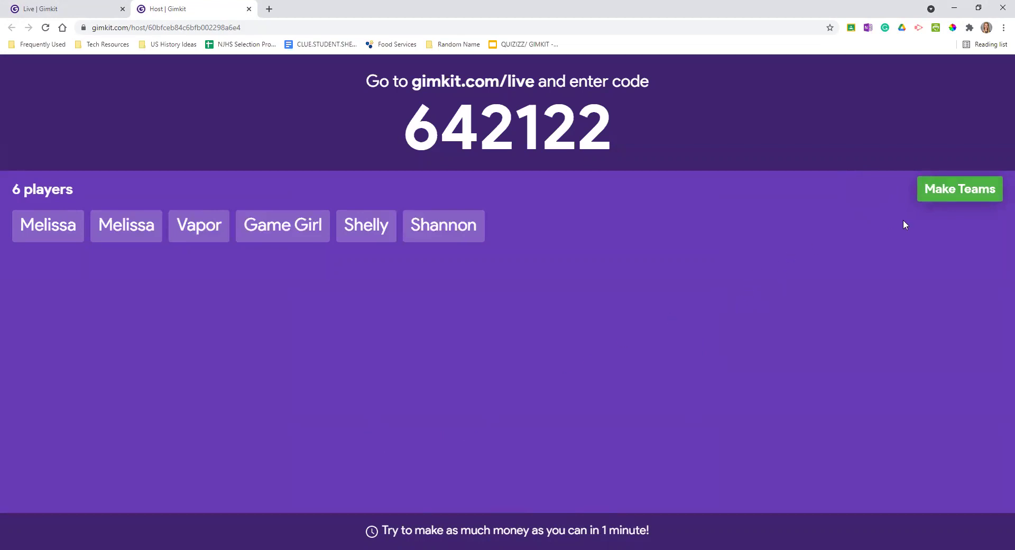
click(941, 200)
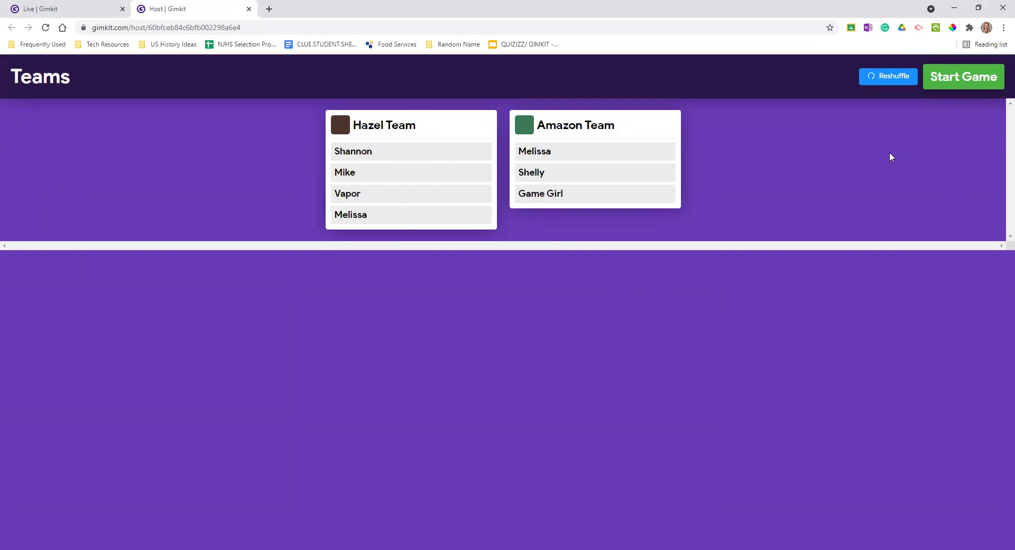
click(972, 93)
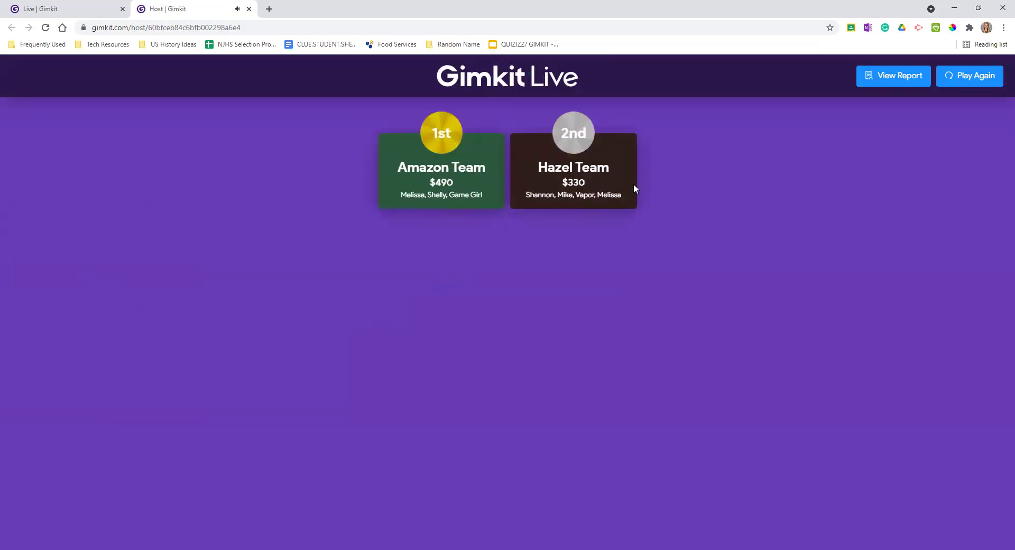
View the finished game's report, then return to the Kits dashboard
click(899, 79)
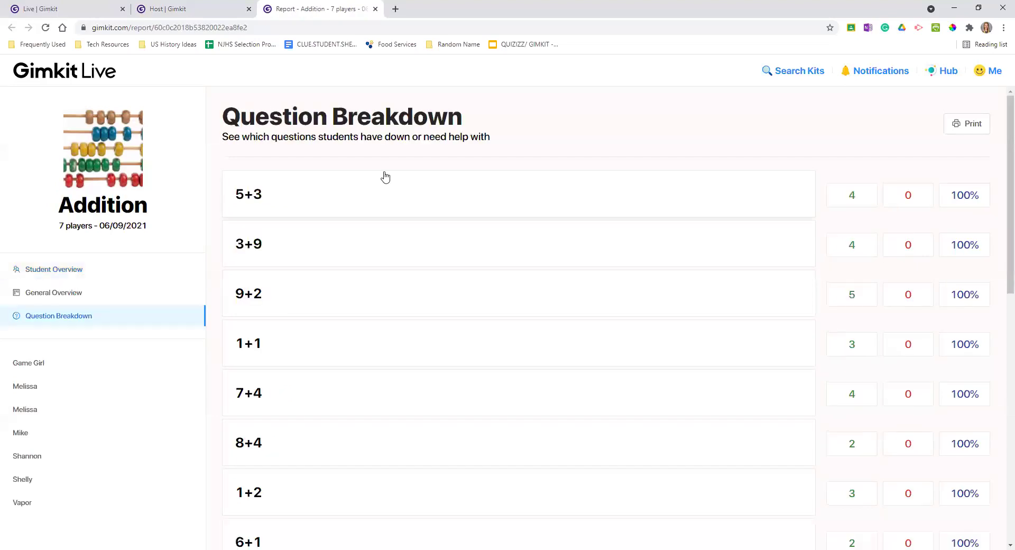
click(64, 69)
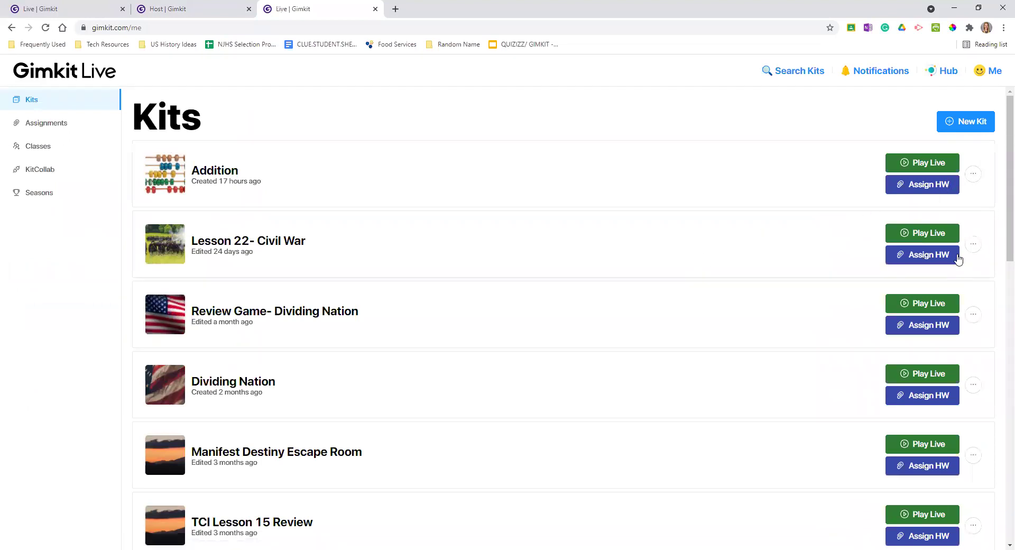
Assign Lesson 22- Civil War as homework, keeping $100,000 Target Cash, and show advanced options
click(920, 259)
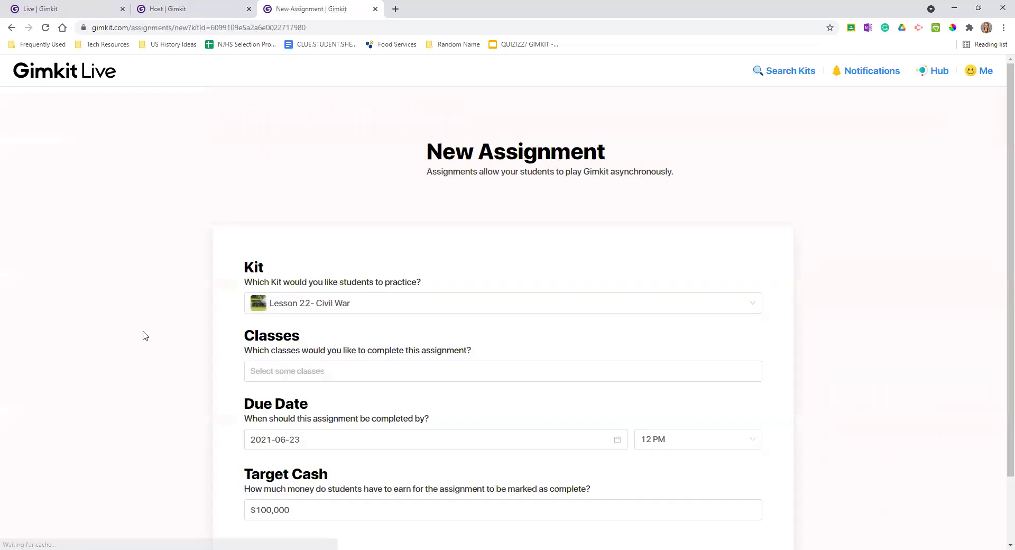
scroll(153, 349, down, 2)
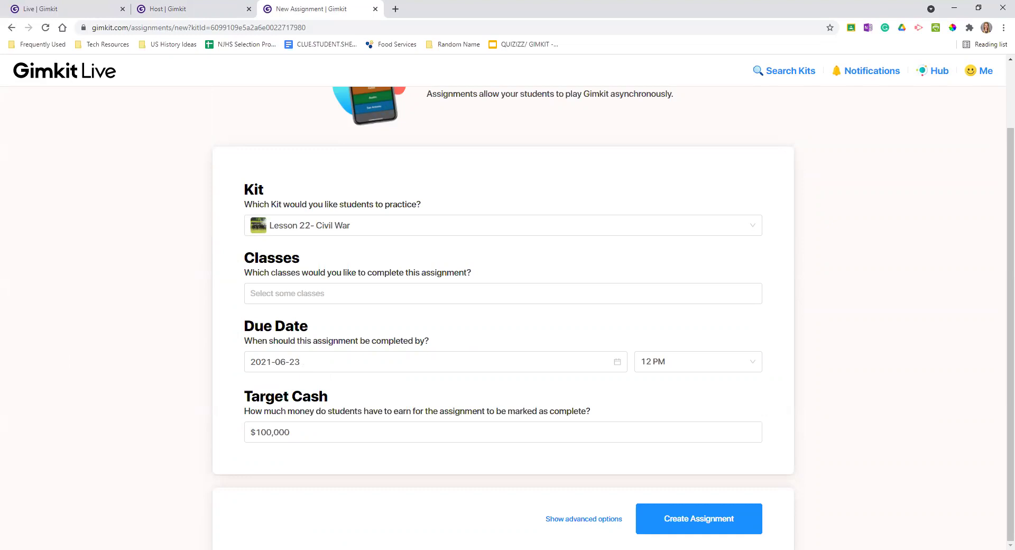
click(266, 298)
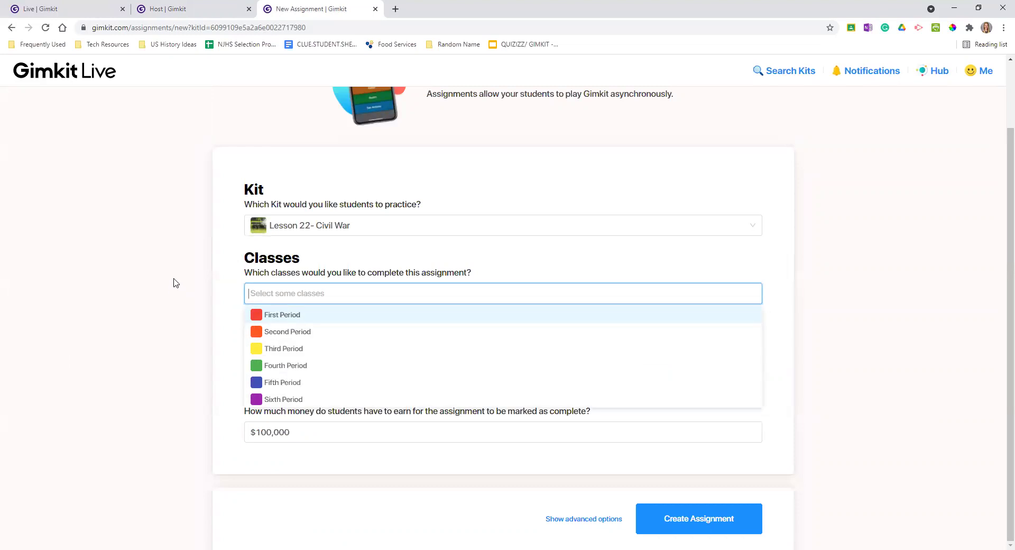
click(126, 318)
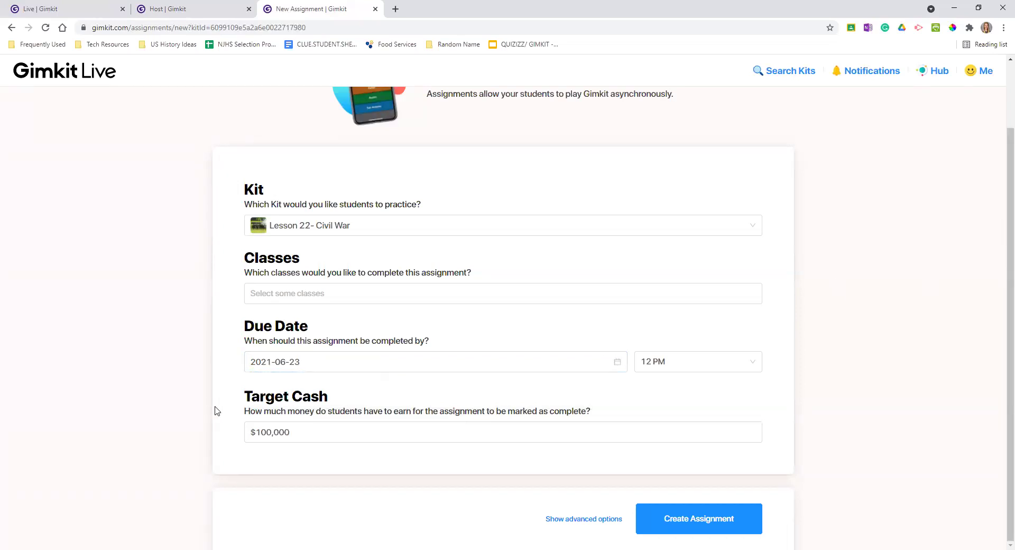
click(292, 433)
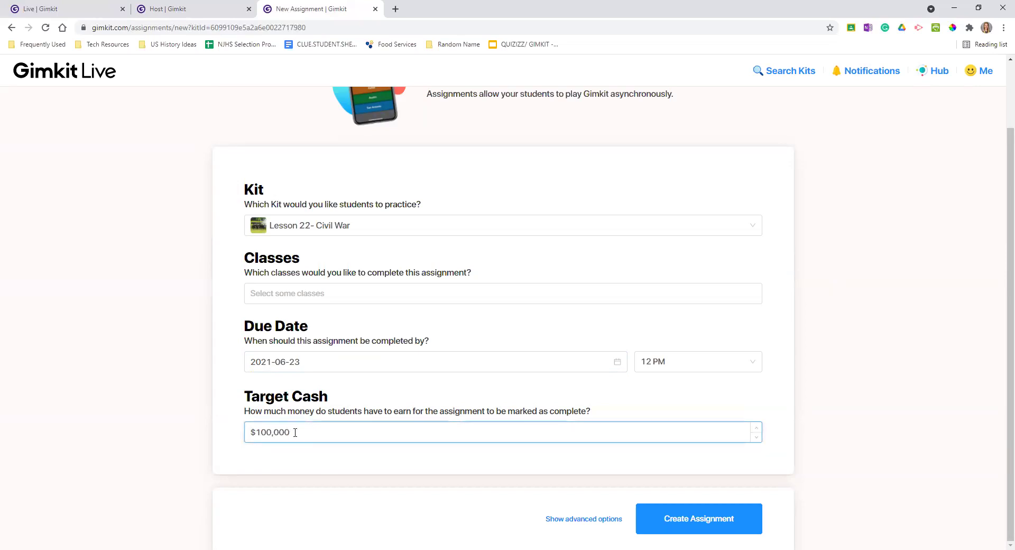
drag(295, 433, 186, 451)
click(185, 452)
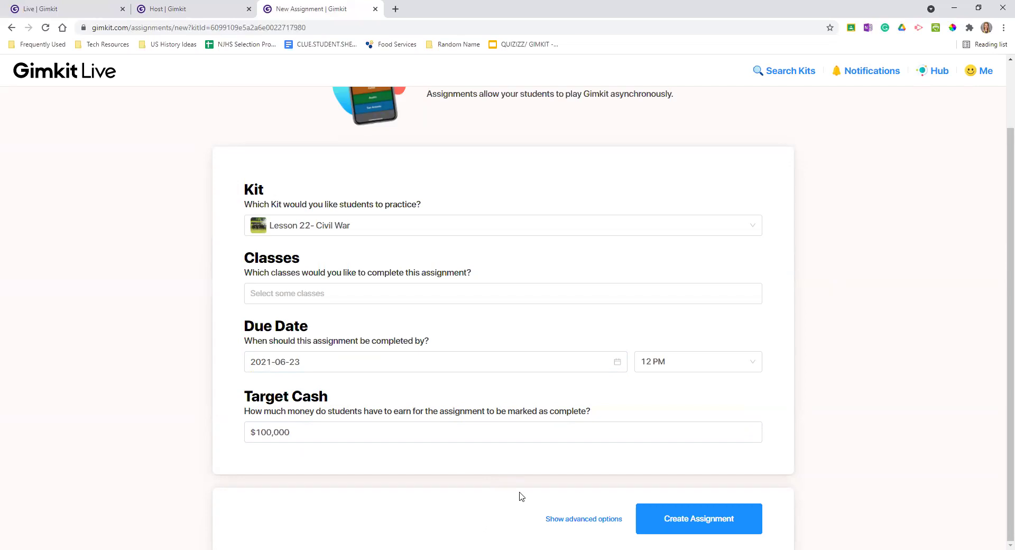
click(456, 432)
click(426, 518)
click(573, 521)
scroll(193, 522, down, 3)
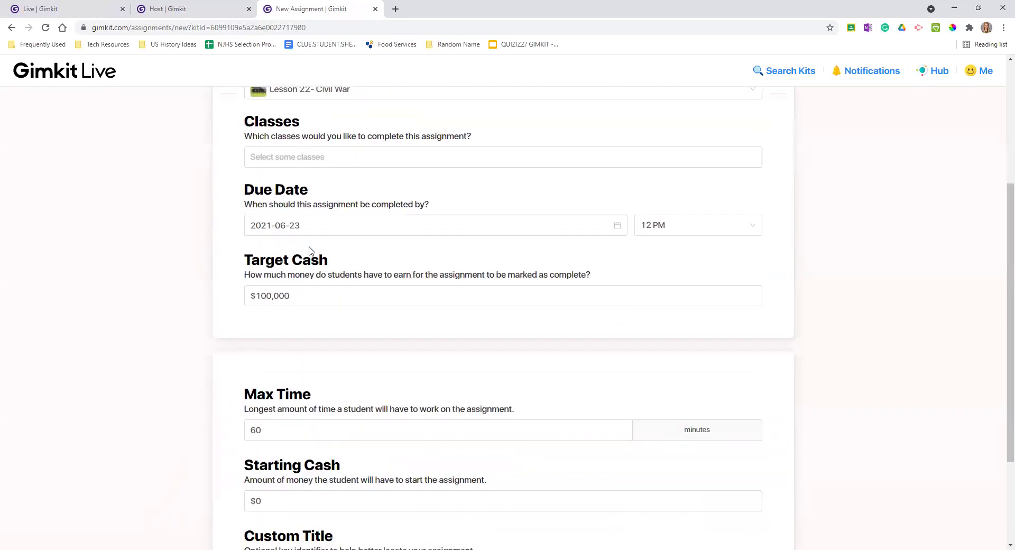
scroll(244, 270, down, 3)
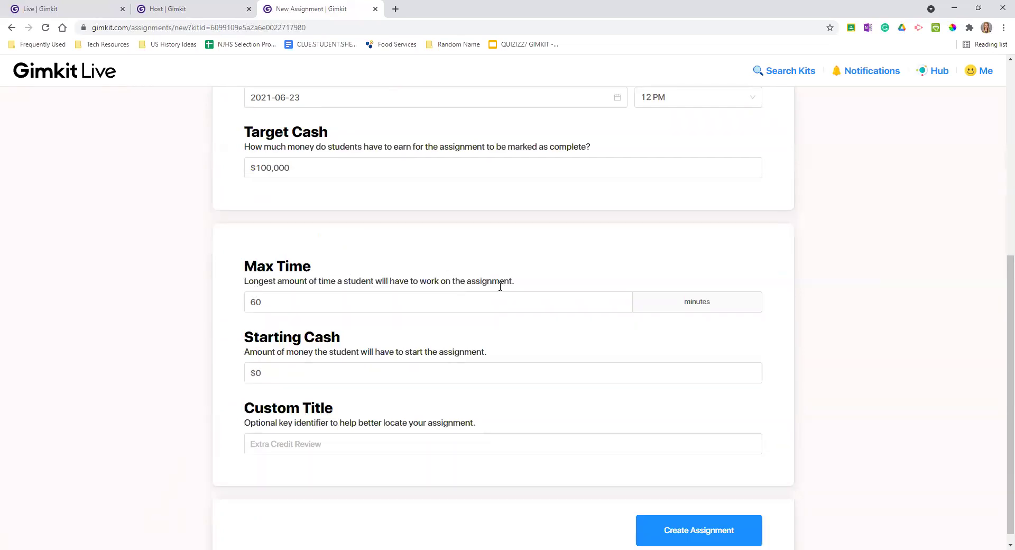
click(345, 311)
drag(326, 308, 232, 337)
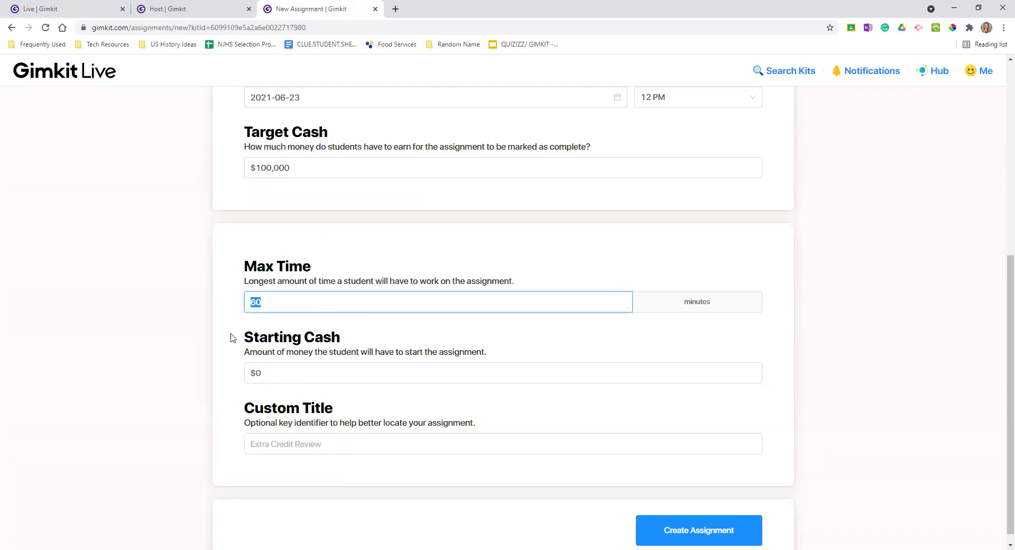
click(222, 336)
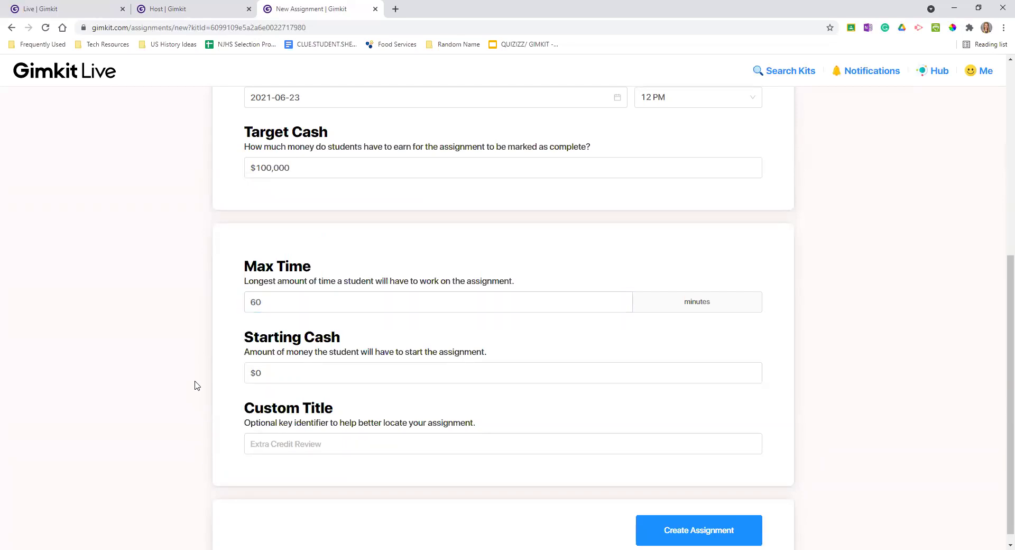
click(247, 371)
click(233, 387)
drag(244, 266, 275, 266)
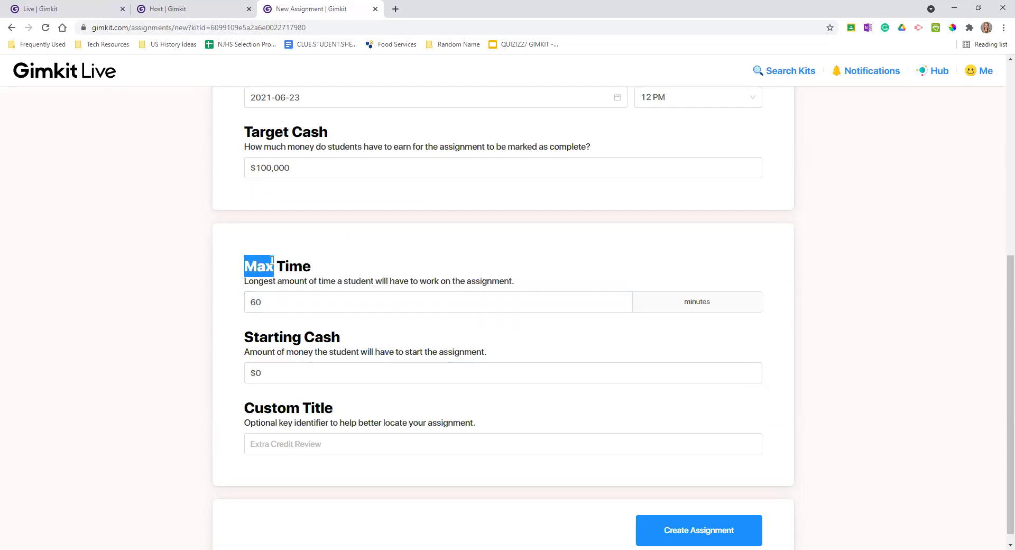
click(151, 308)
scroll(223, 325, down, 1)
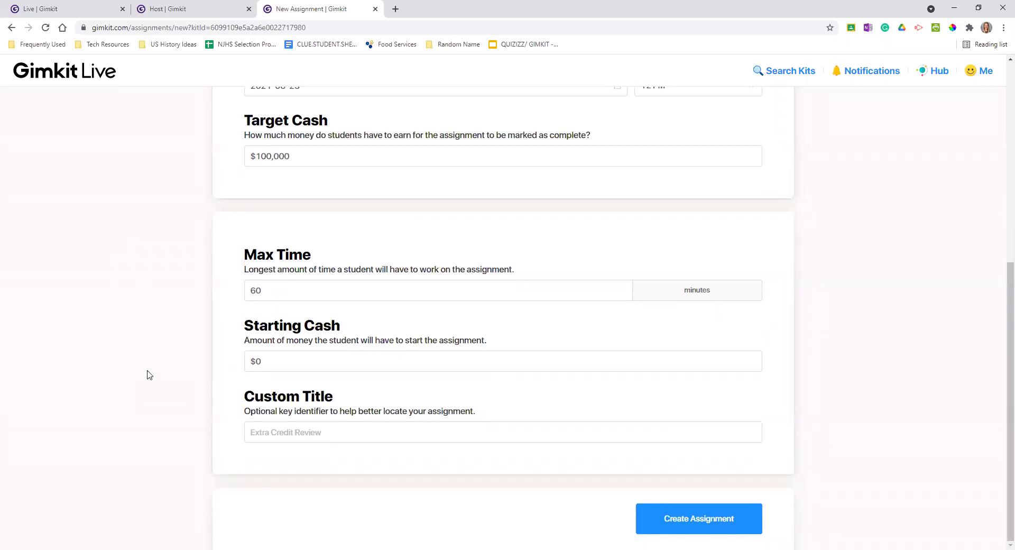
scroll(693, 497, up, 7)
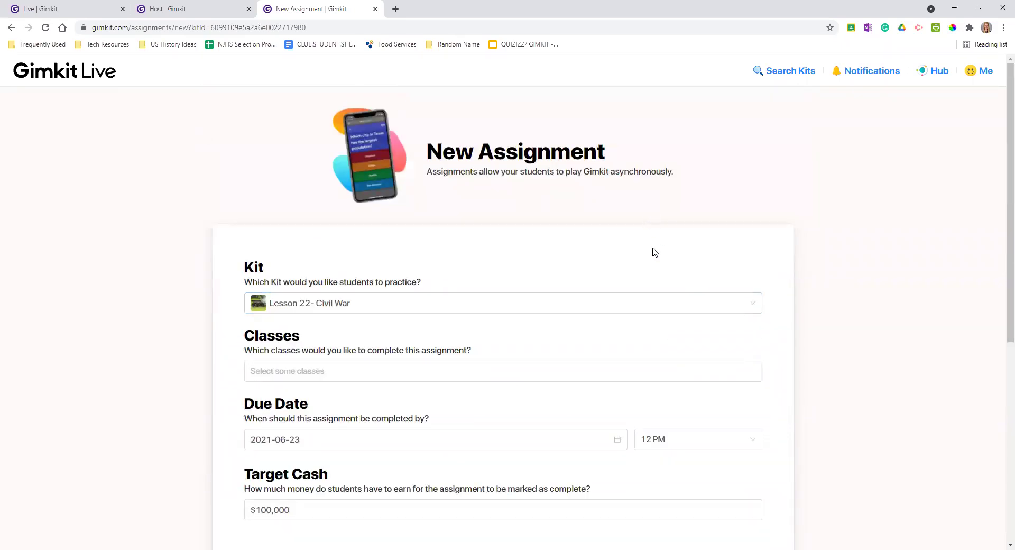
scroll(660, 259, down, 2)
scroll(659, 259, up, 2)
Search kits for 'Amendments', browse the matching kits, then return to the dashboard
key(/)
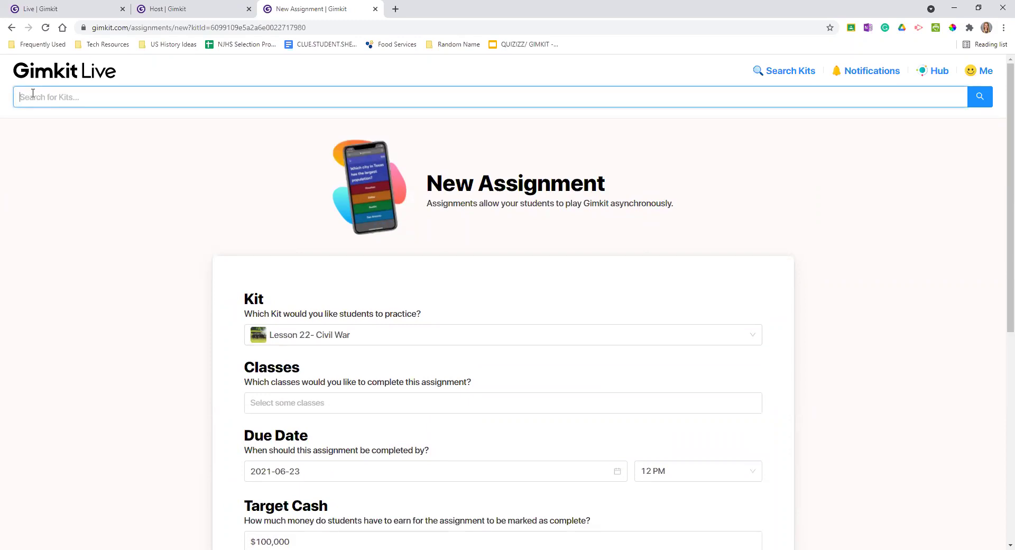
text(Amendments)
key(Return)
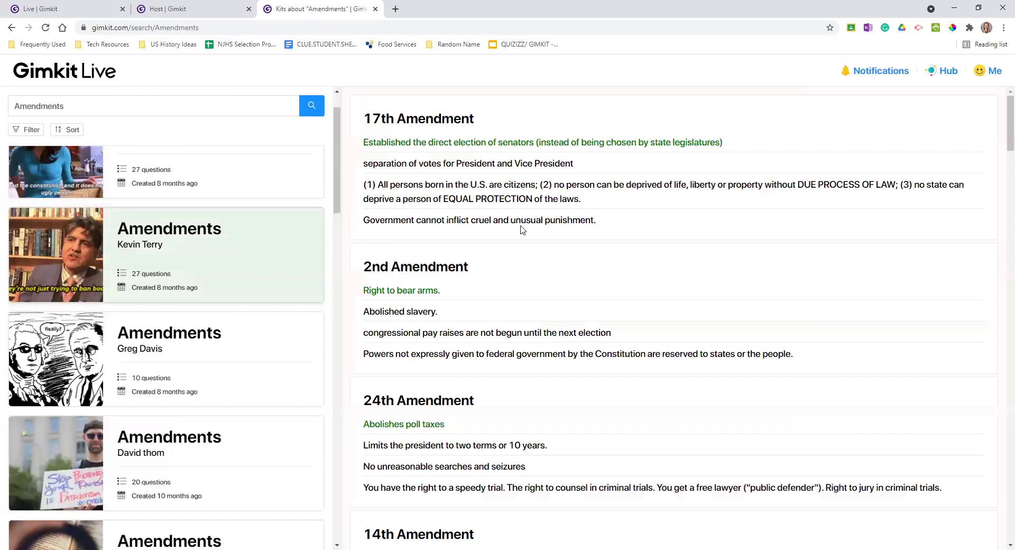
key(Up)
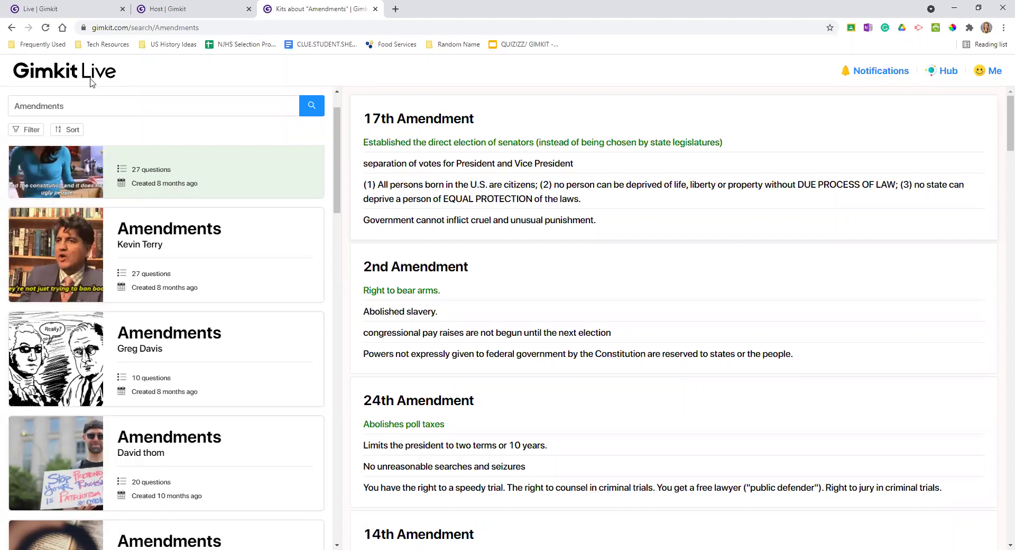
click(66, 79)
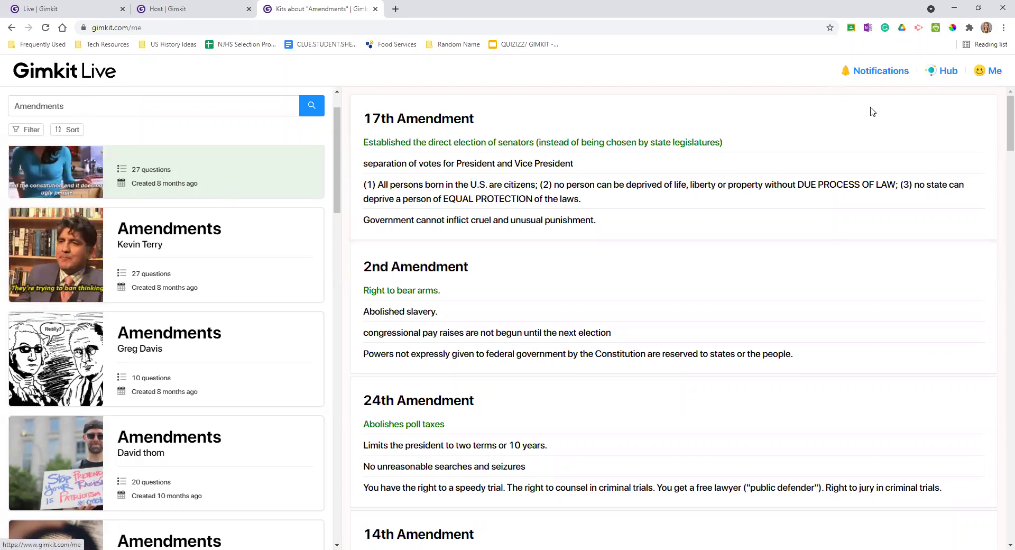
View the Reports for the Addition kit, then return to the kits dashboard
click(974, 175)
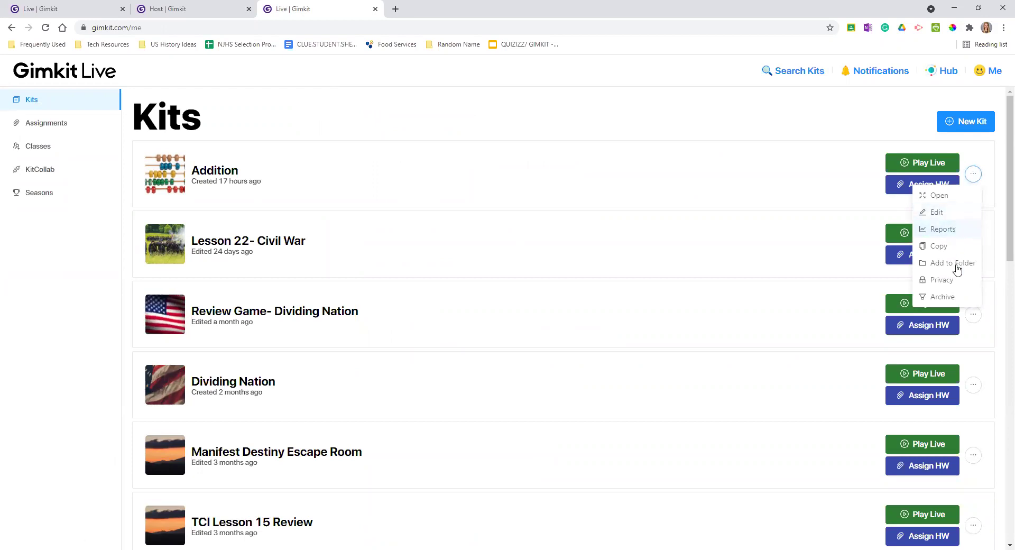
click(951, 231)
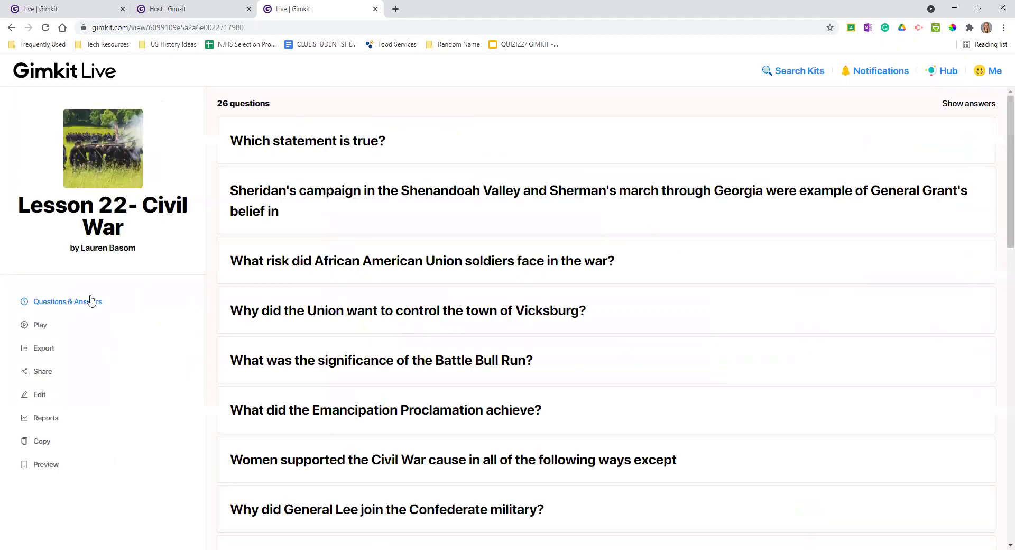
click(96, 81)
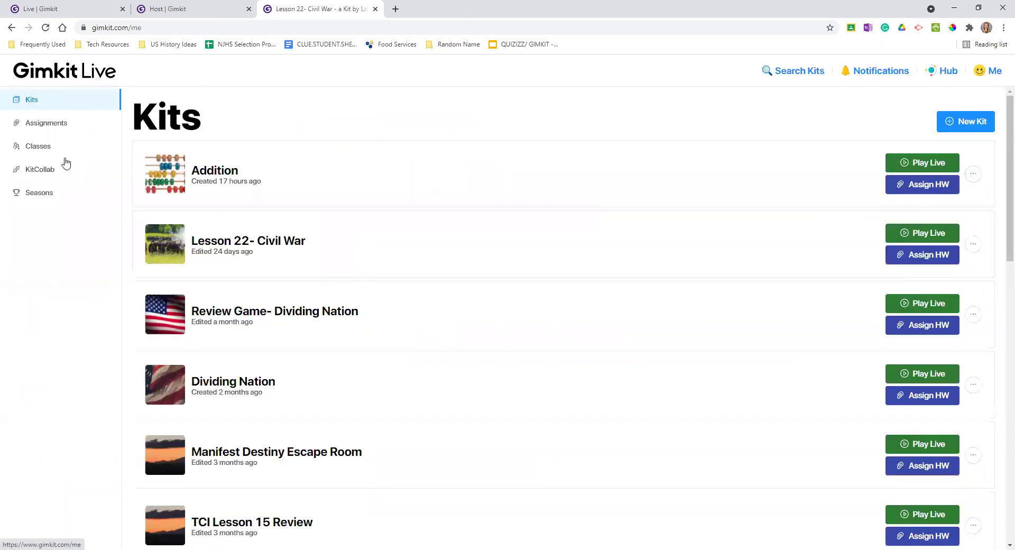
Browse the Assignments list, led by the two Lesson 22- Civil War assignments
click(55, 124)
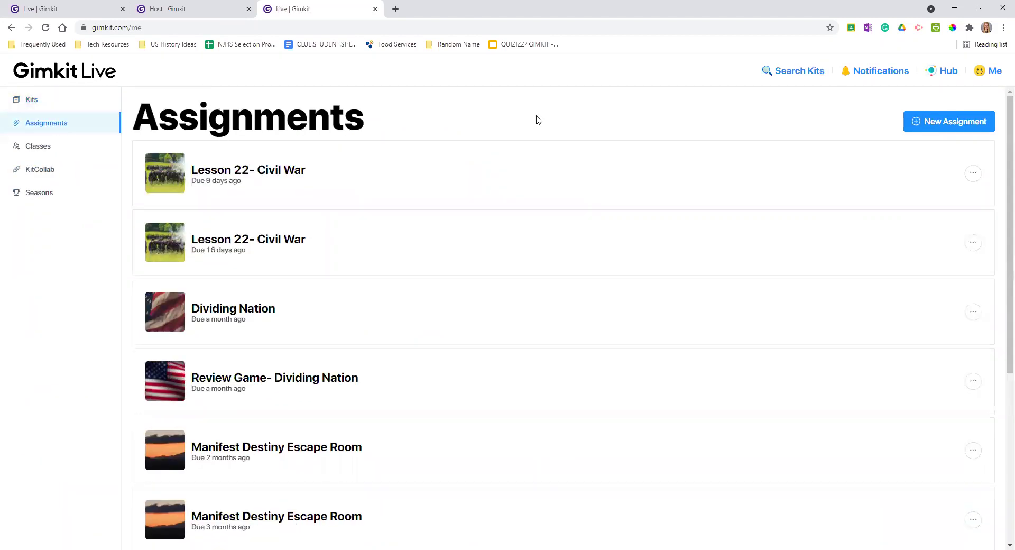
scroll(622, 269, down, 2)
scroll(621, 269, down, 3)
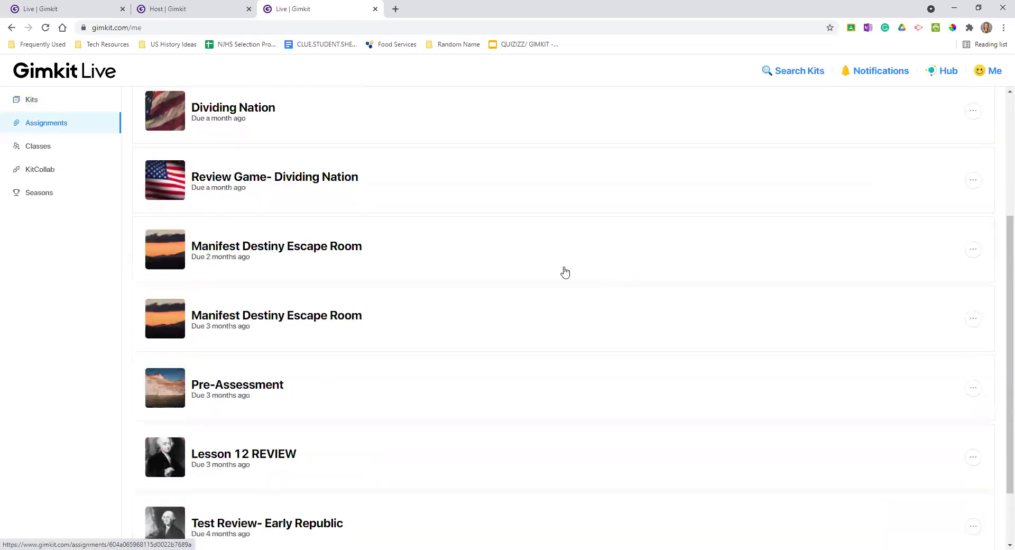
scroll(340, 245, up, 5)
scroll(349, 251, down, 3)
Create a new yellow class named '8th period' from the Classes page
scroll(349, 251, up, 2)
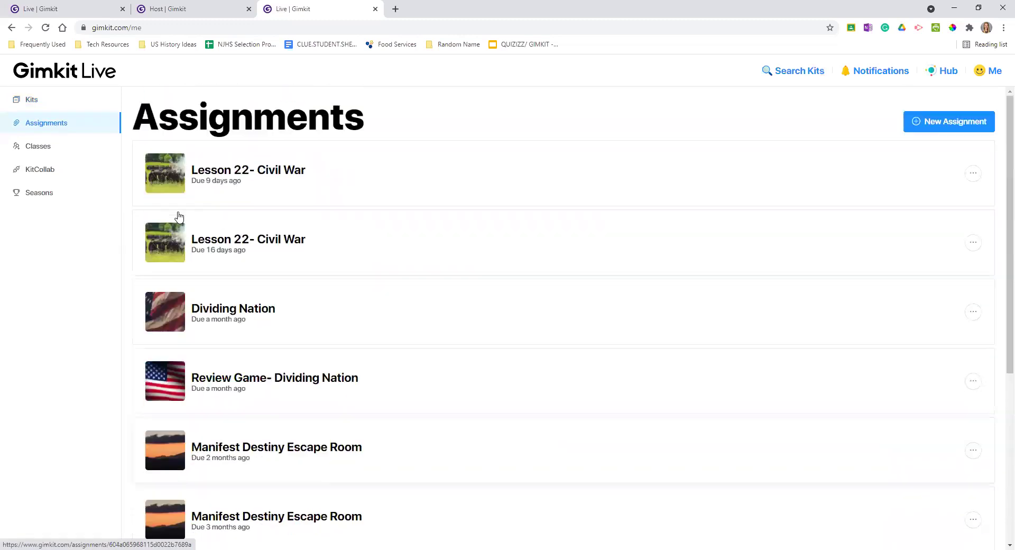
click(35, 149)
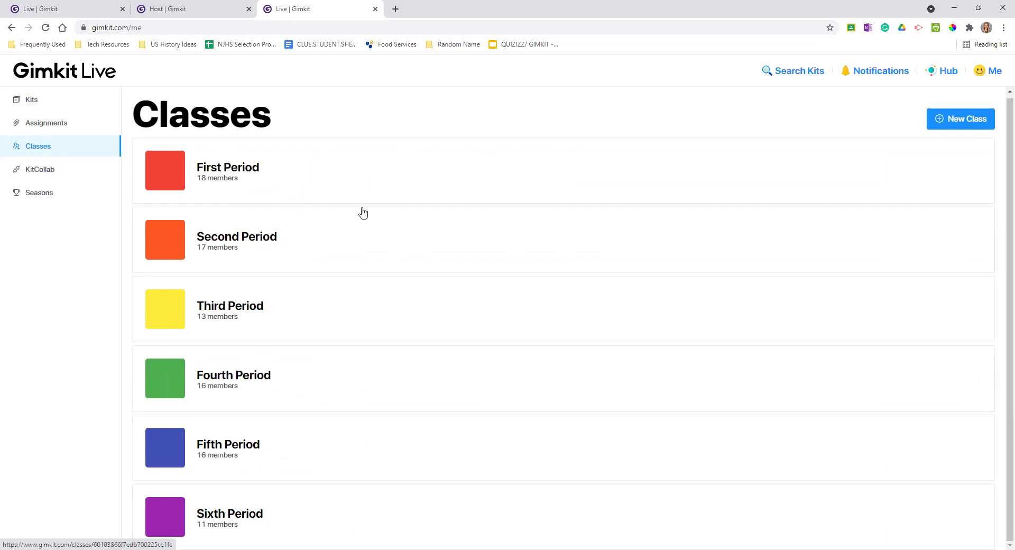
click(982, 126)
click(367, 296)
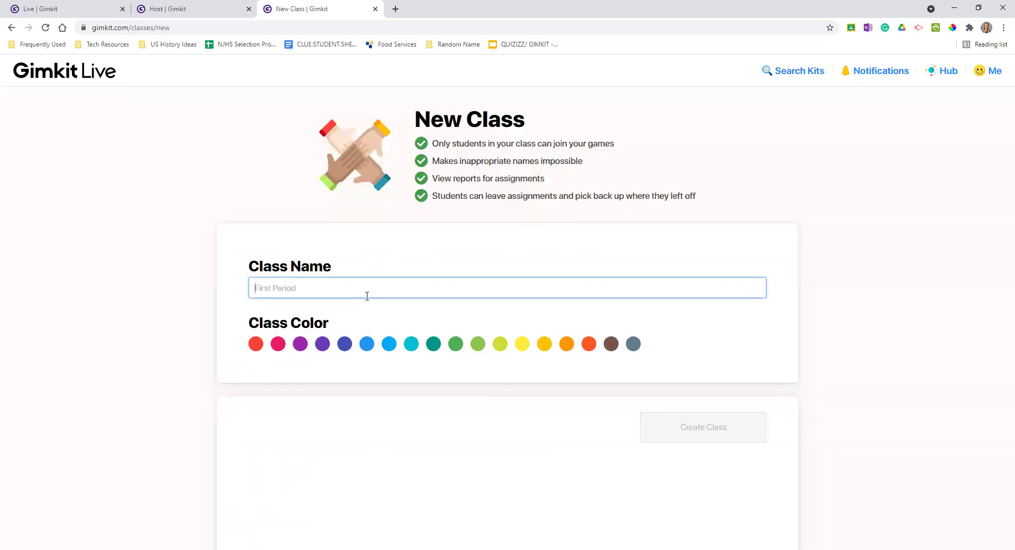
text(8tth period)
click(522, 344)
click(693, 426)
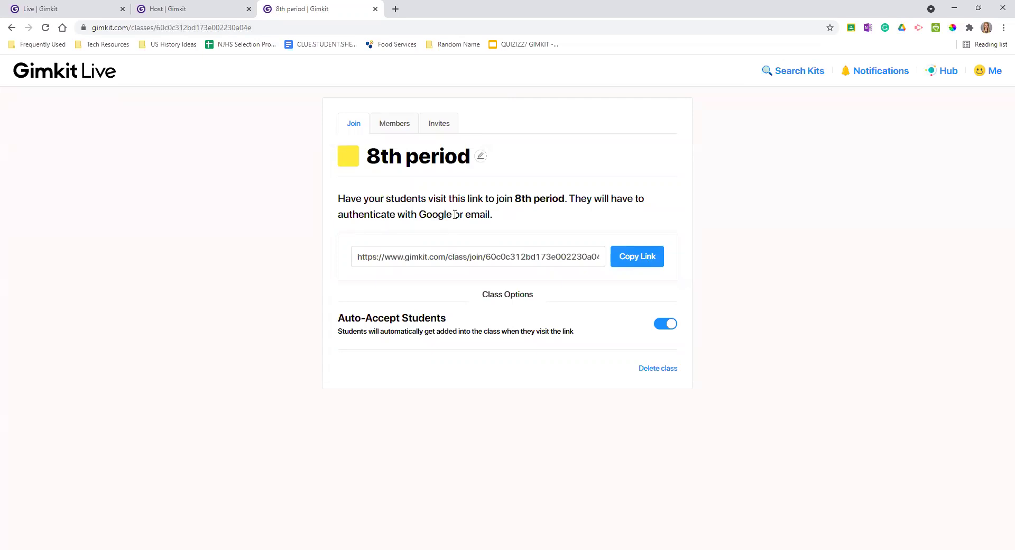
Check the new class's Members, Invites and join link, then return to the class list
click(393, 124)
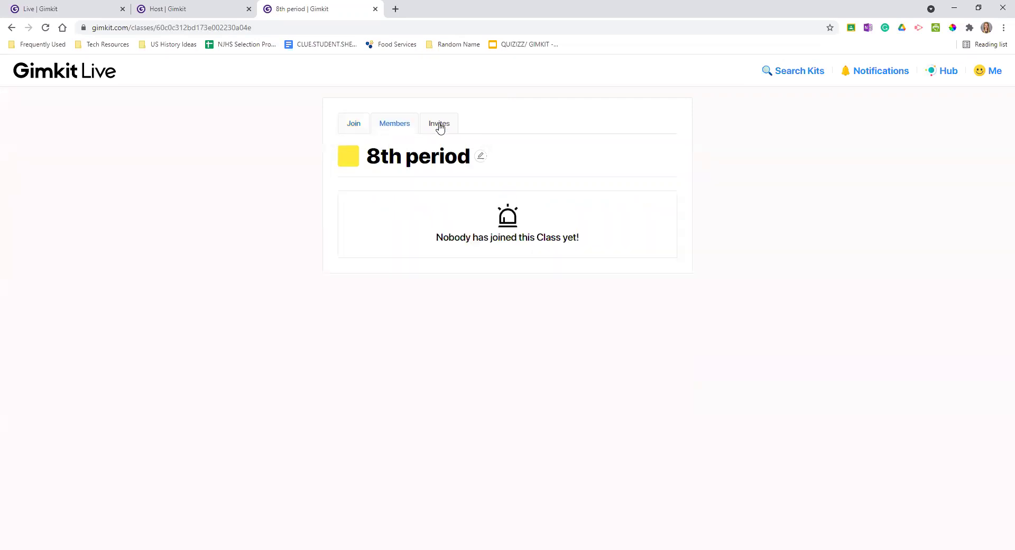
click(455, 129)
click(356, 133)
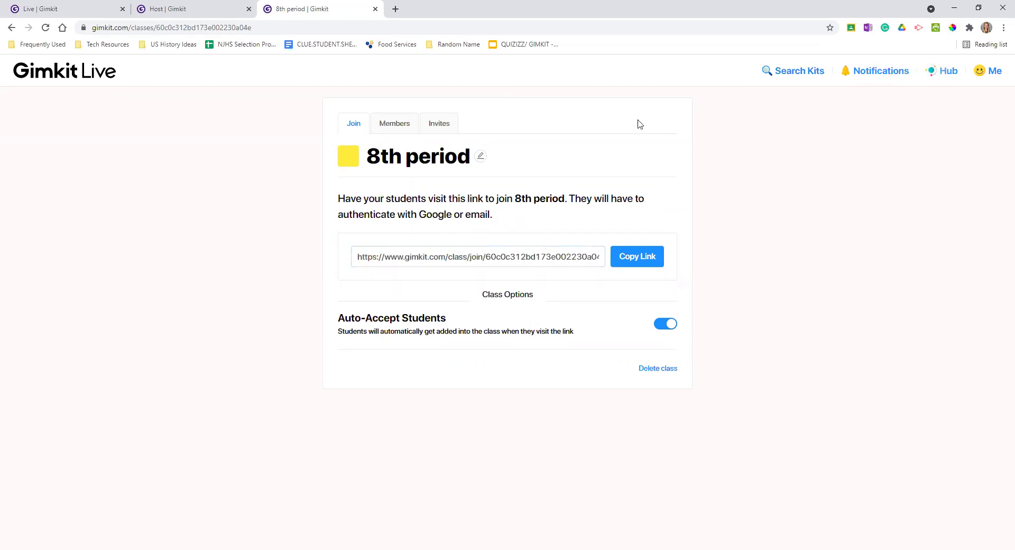
click(59, 74)
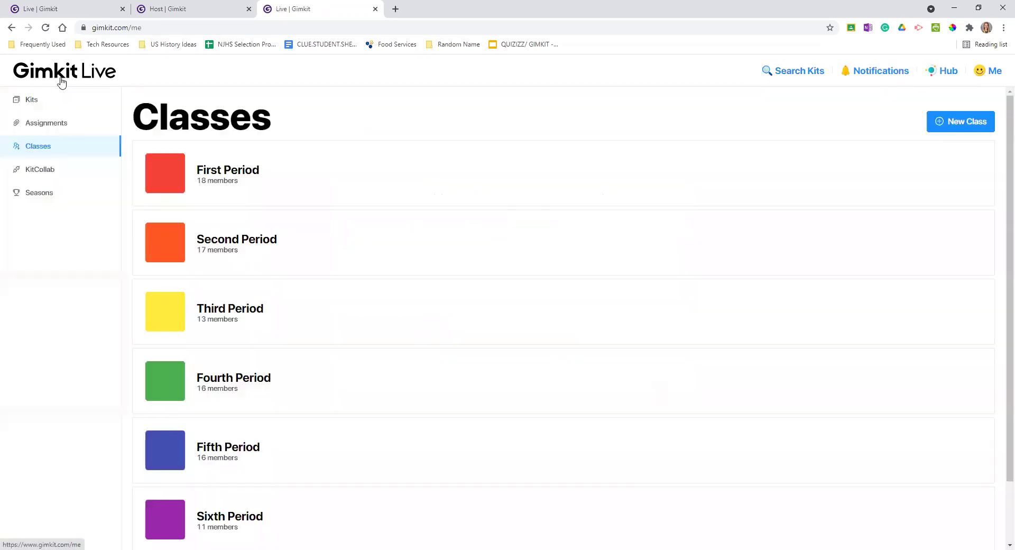
Start a KitCollab kit named 'Example' and skip the cover photo
click(48, 170)
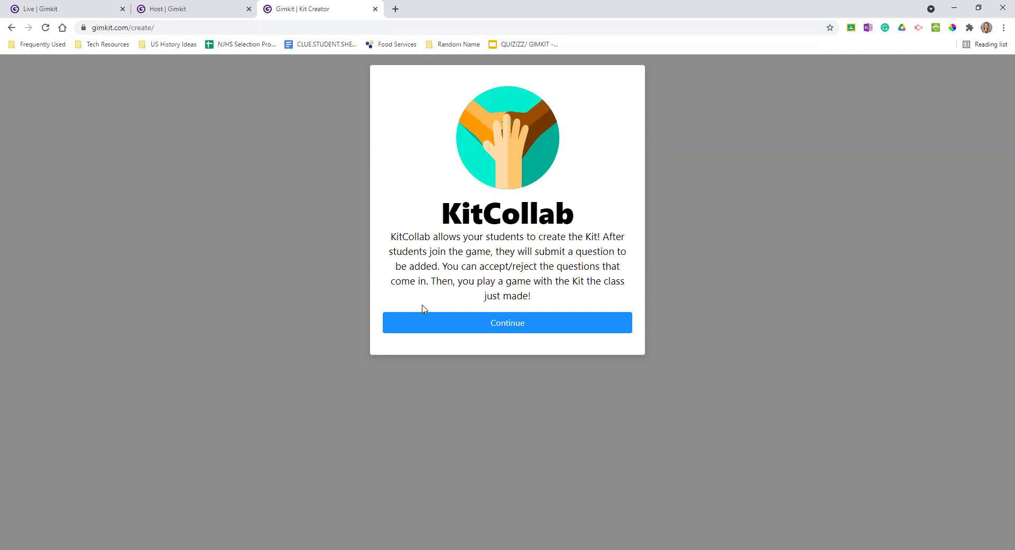
click(482, 324)
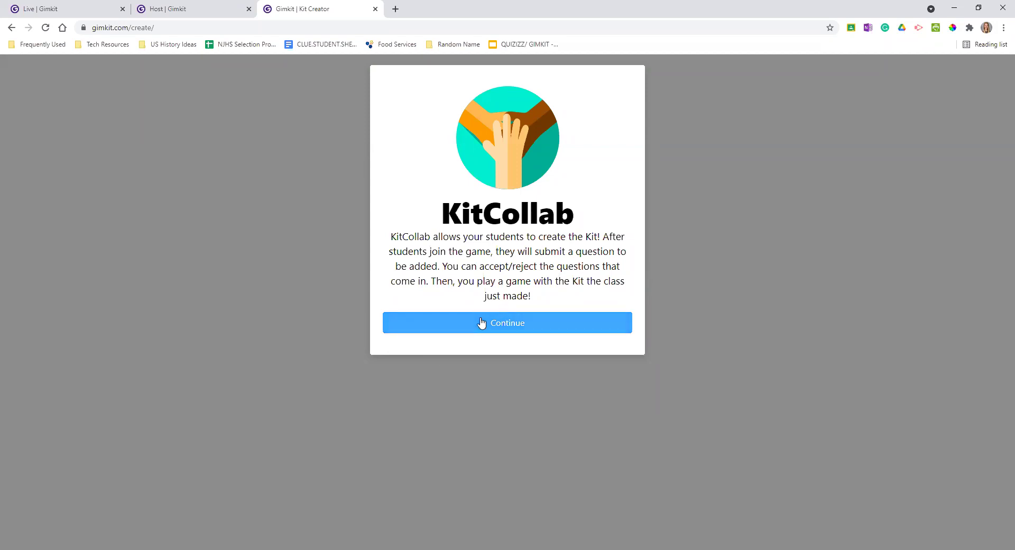
click(515, 188)
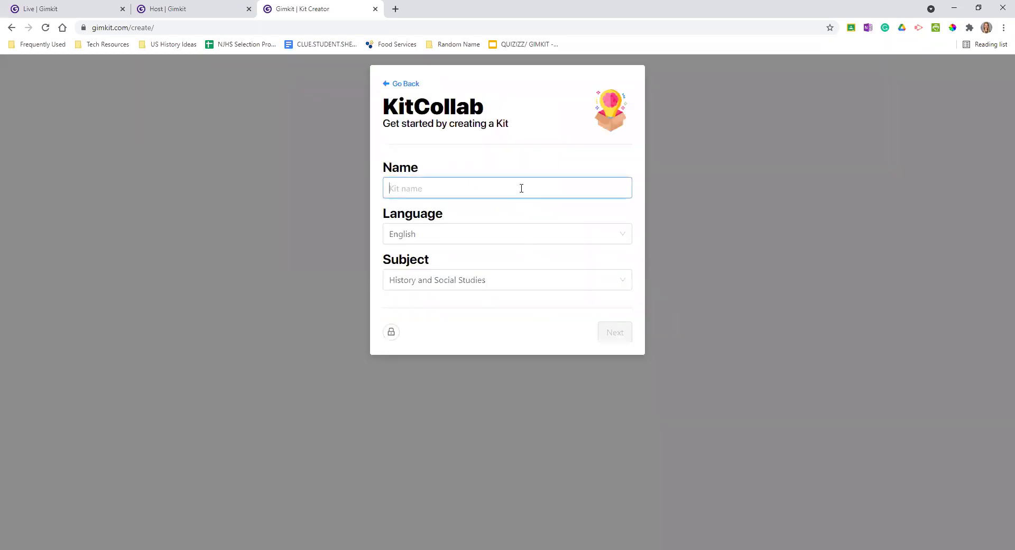
text(Example)
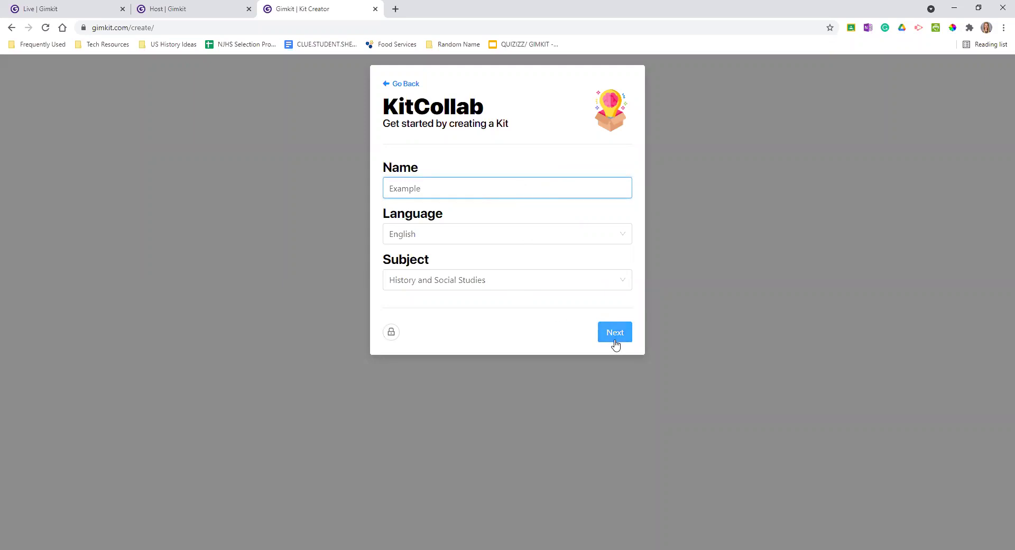
click(613, 338)
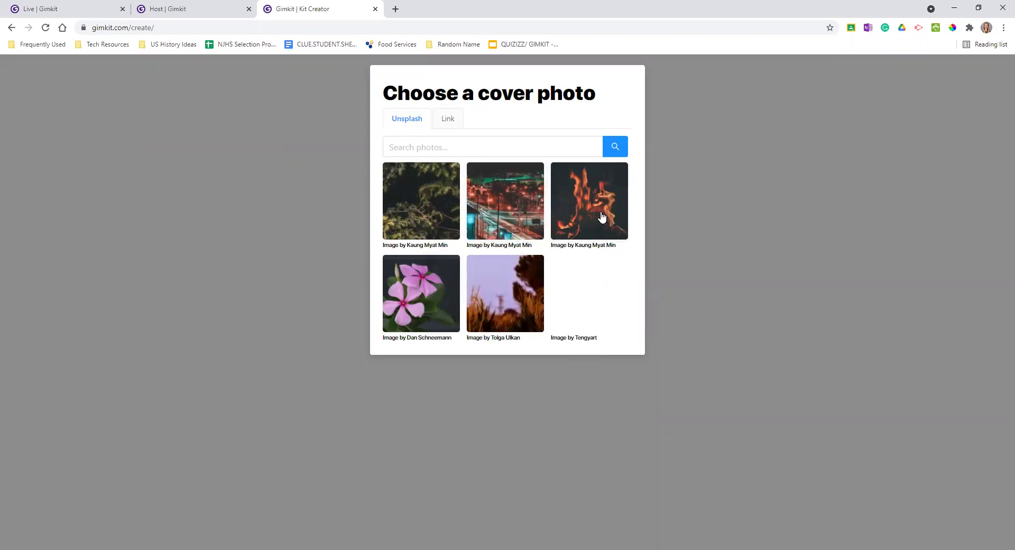
click(242, 239)
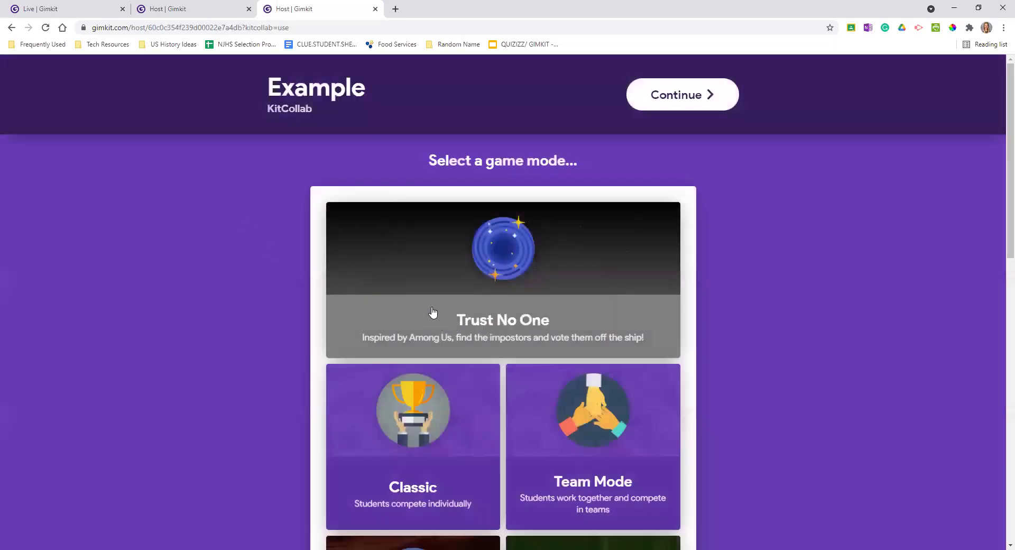
Host the Example KitCollab as a Classic game with a 4-minute time goal and open the lobby
scroll(402, 283, down, 2)
click(402, 283)
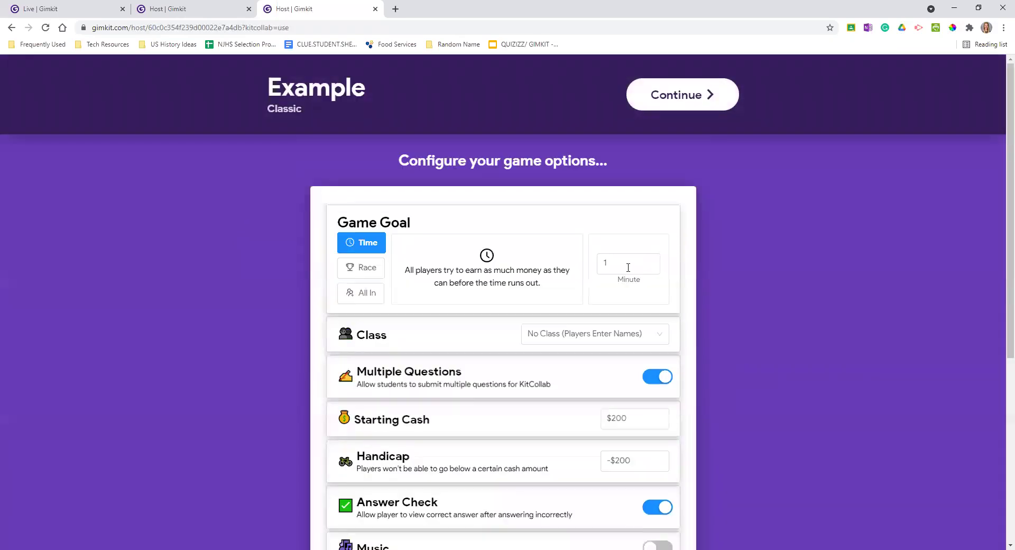
click(659, 260)
click(659, 259)
click(658, 260)
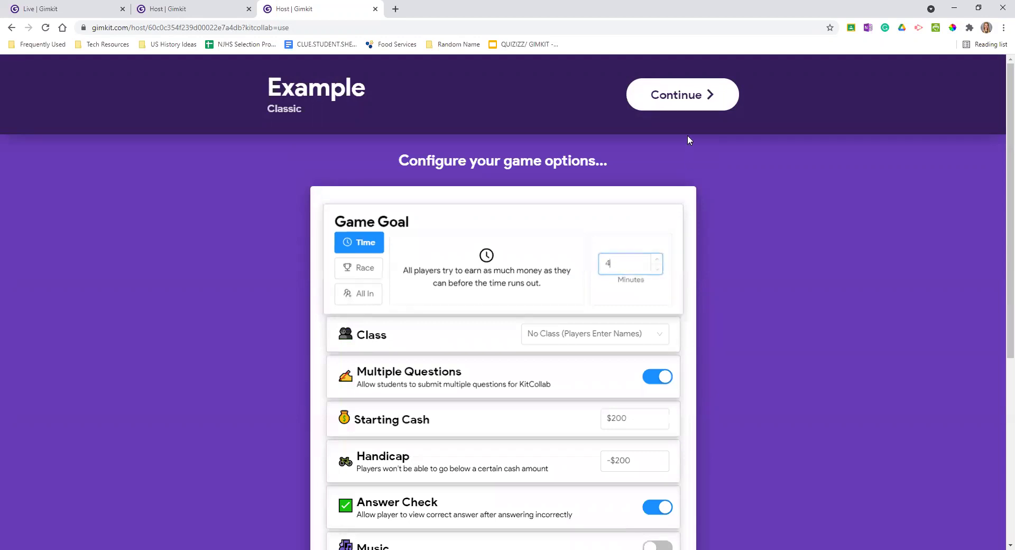
click(679, 106)
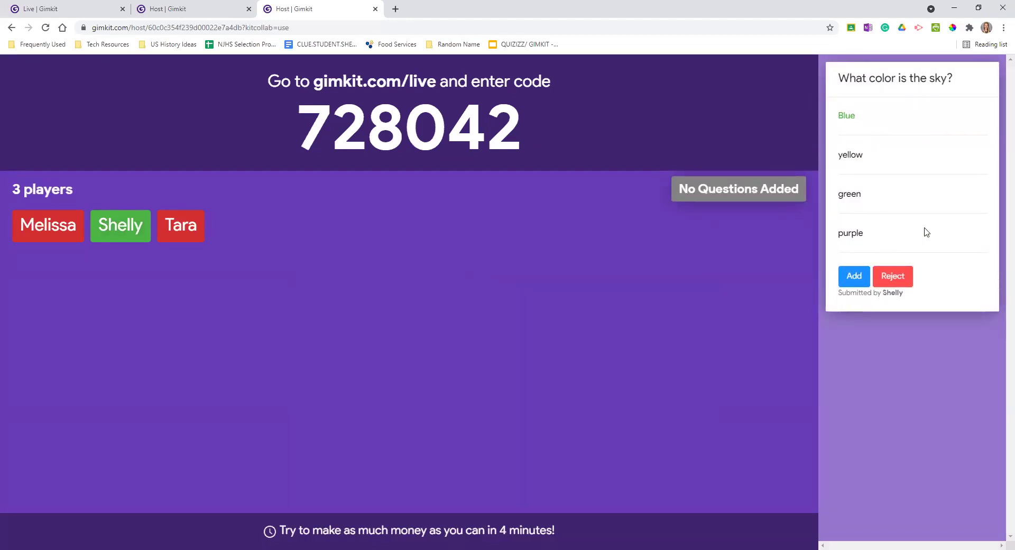
Accept the sky colour and temperature questions and reject the capital of Ohio question
click(869, 282)
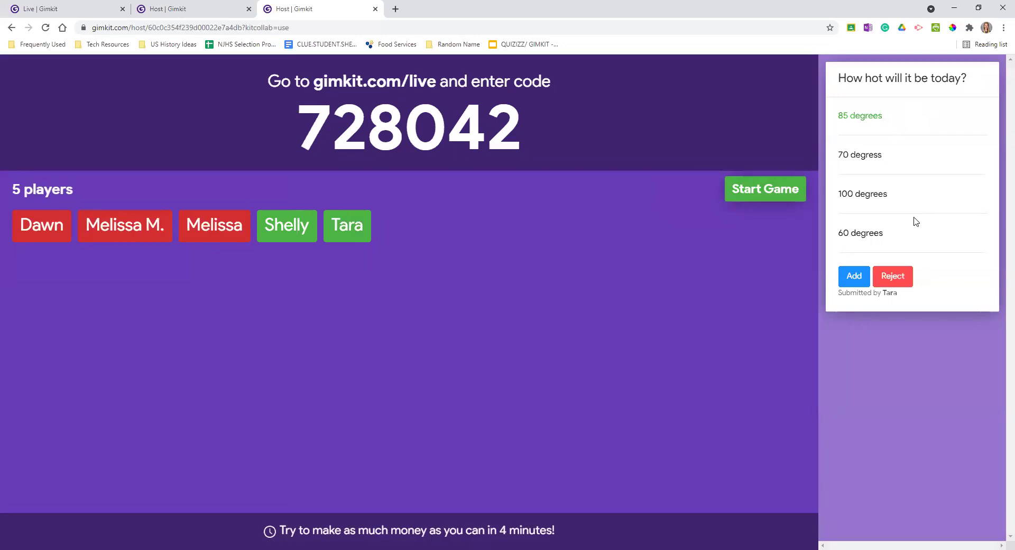
click(853, 278)
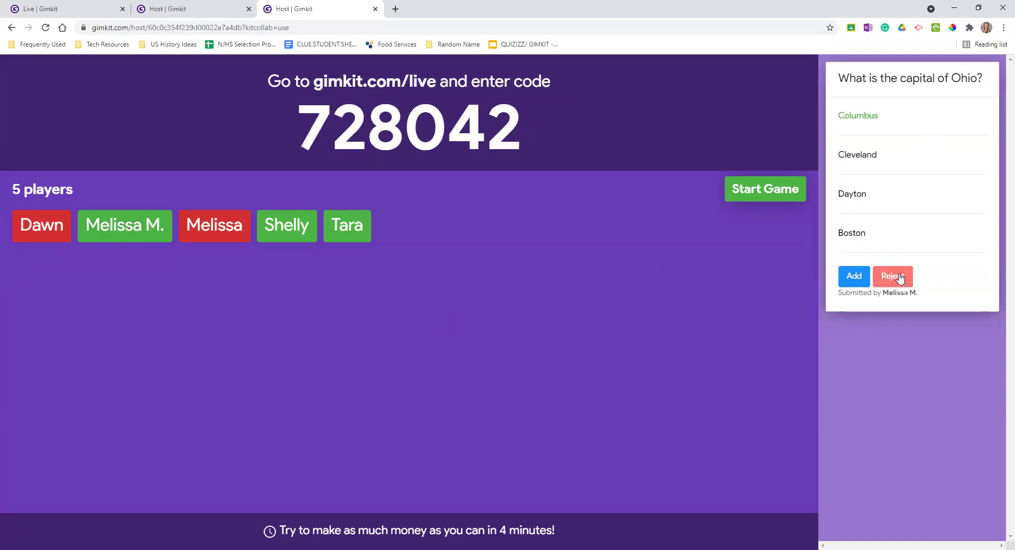
click(854, 277)
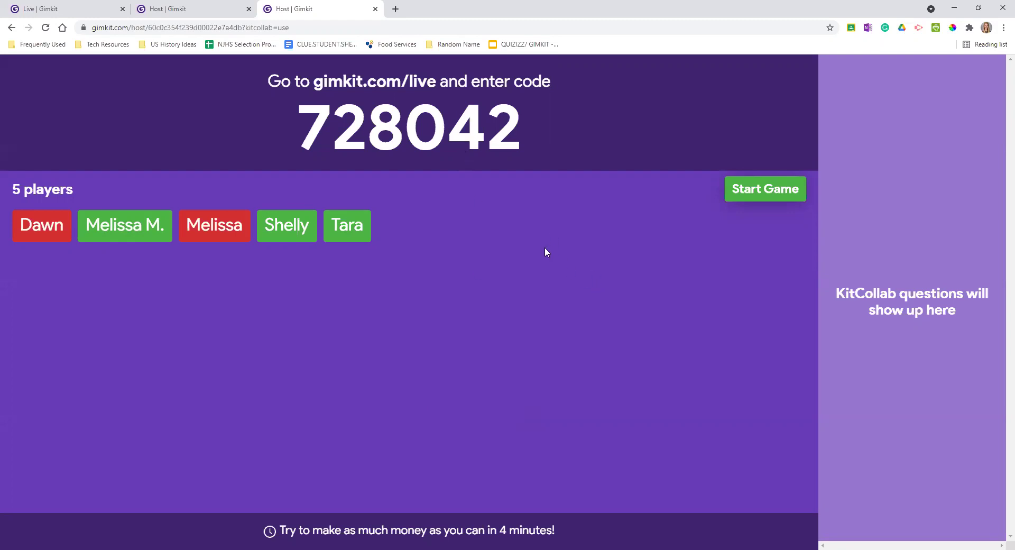
Review the finished game's team results, then go back to the Kits dashboard
click(211, 9)
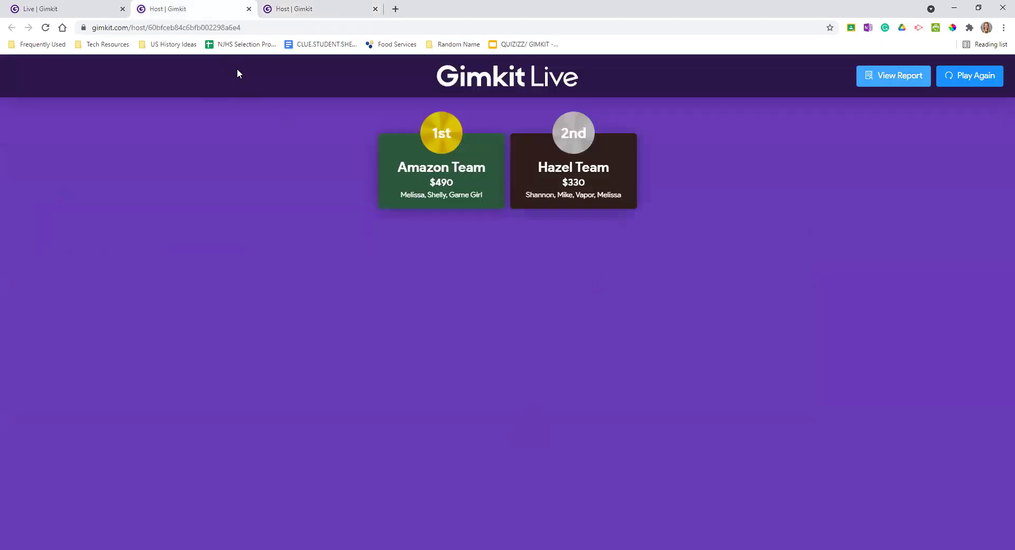
click(221, 29)
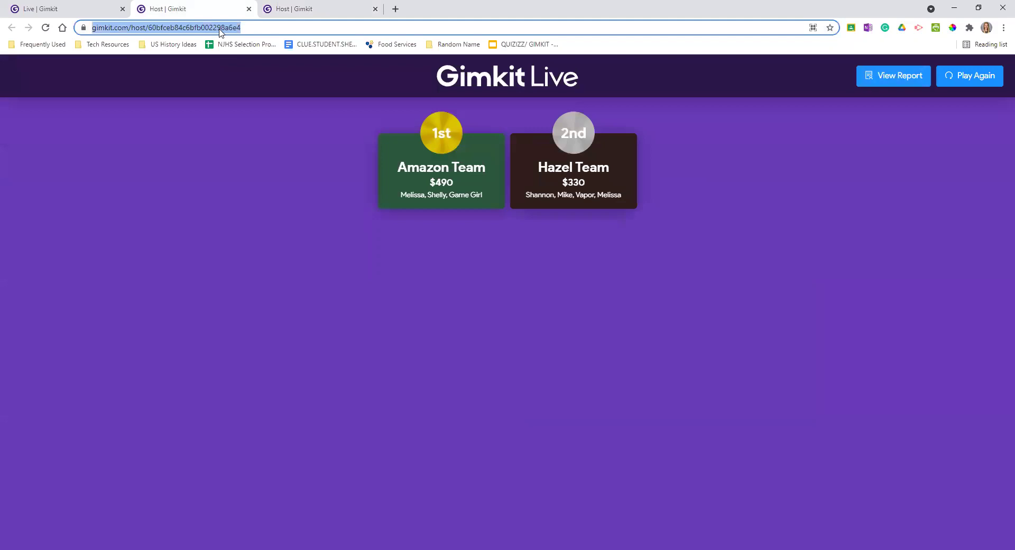
click(83, 7)
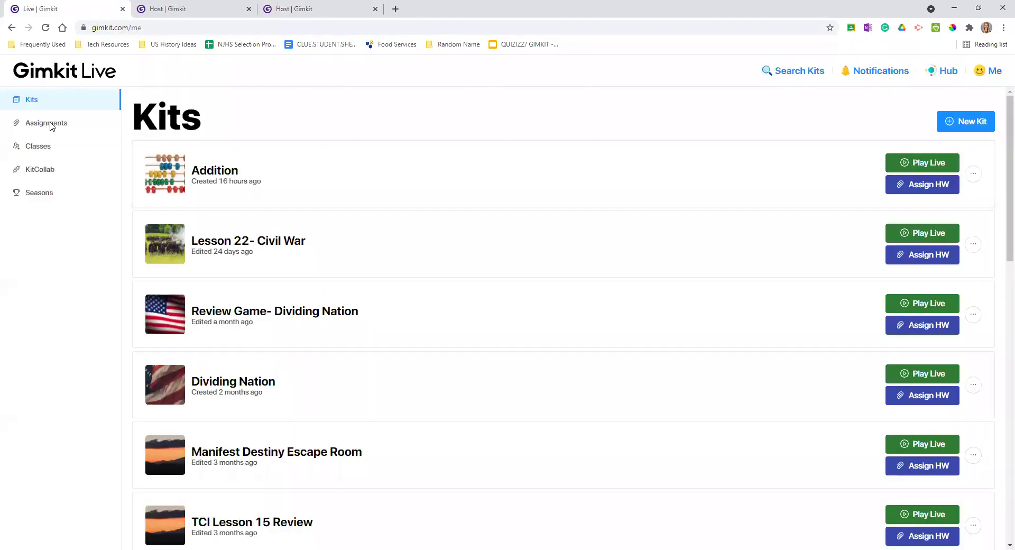
Read through the Seasons page, then leave it for the Hub
click(42, 195)
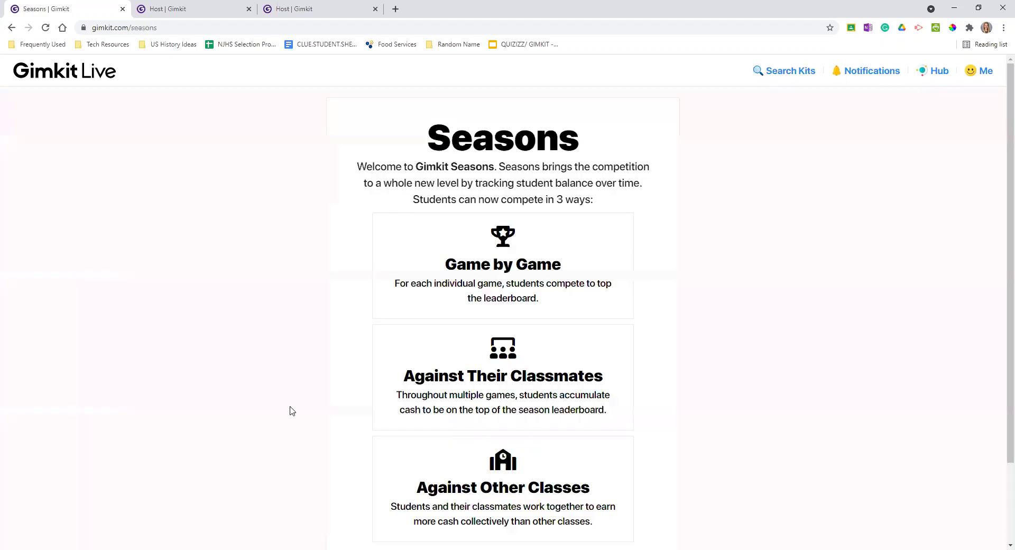
scroll(581, 420, down, 2)
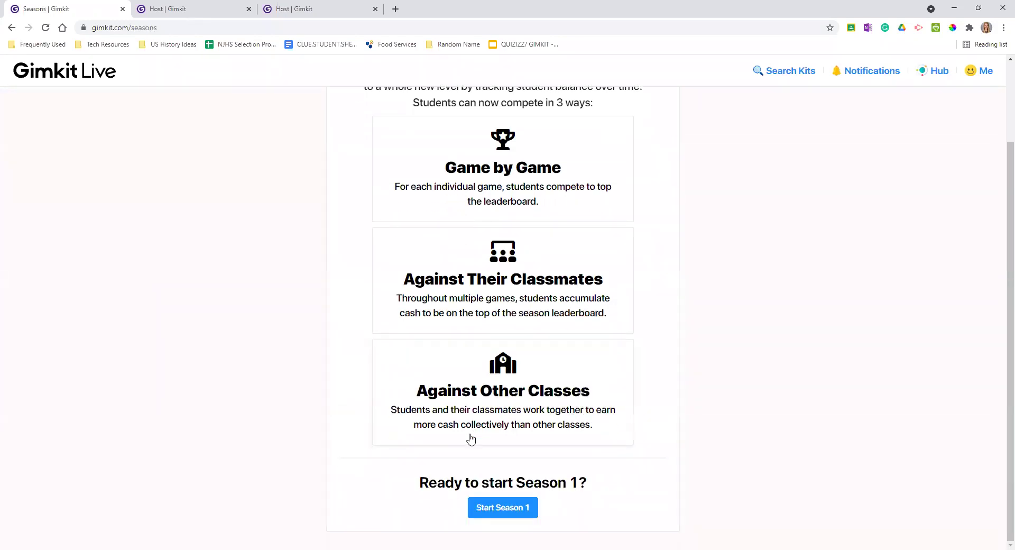
scroll(471, 439, up, 2)
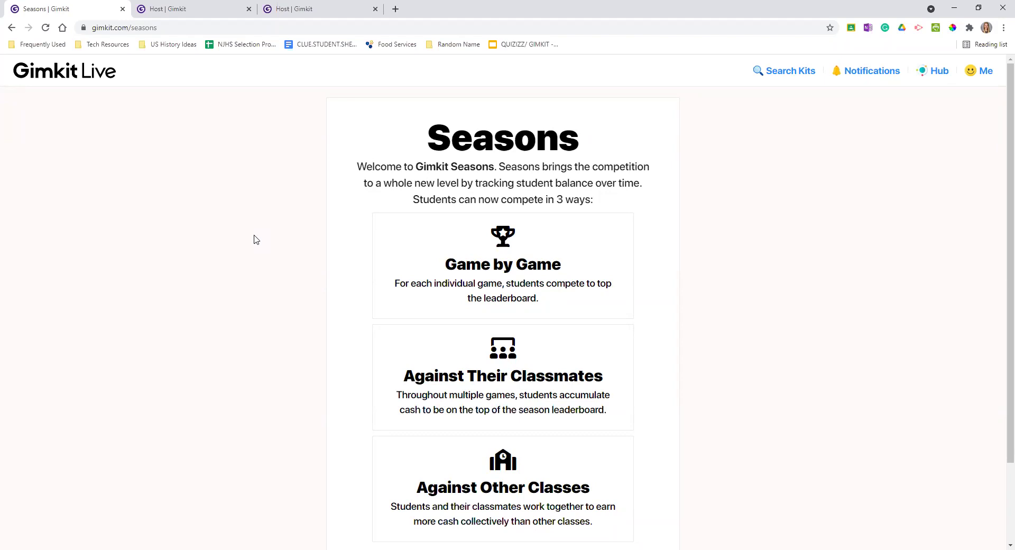
click(76, 79)
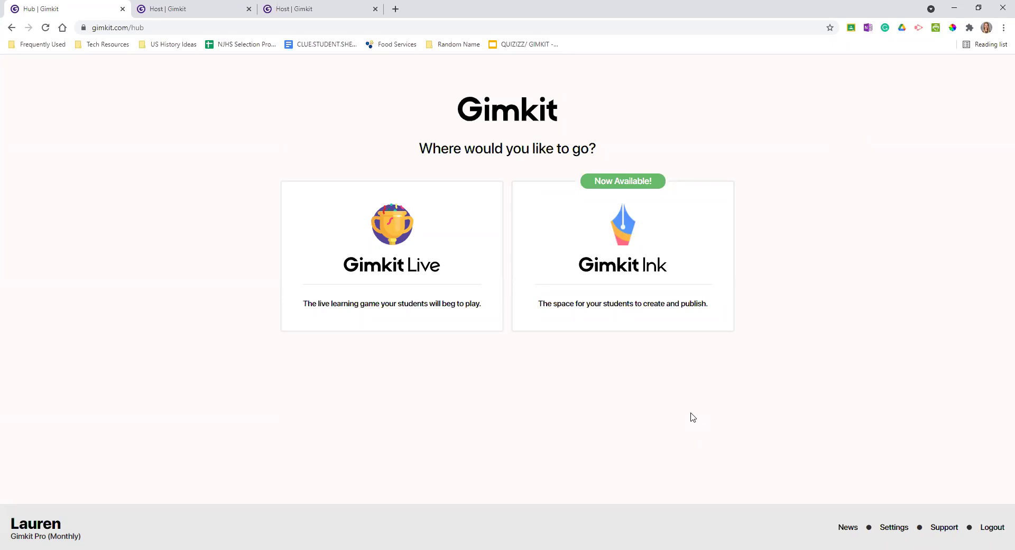
Open Gimkit Ink from the Hub and scroll through its two projects and empty post feed
click(639, 285)
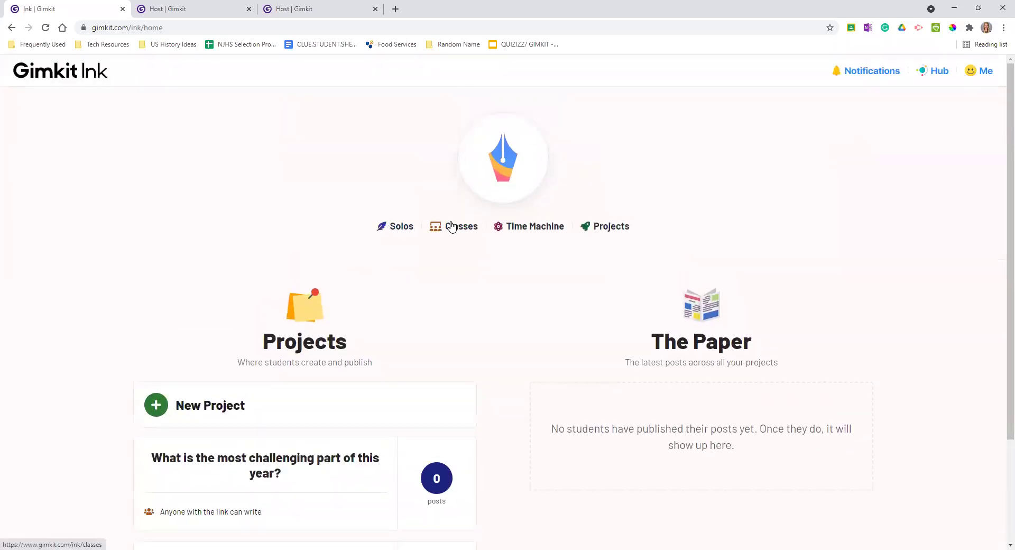
scroll(426, 381, down, 3)
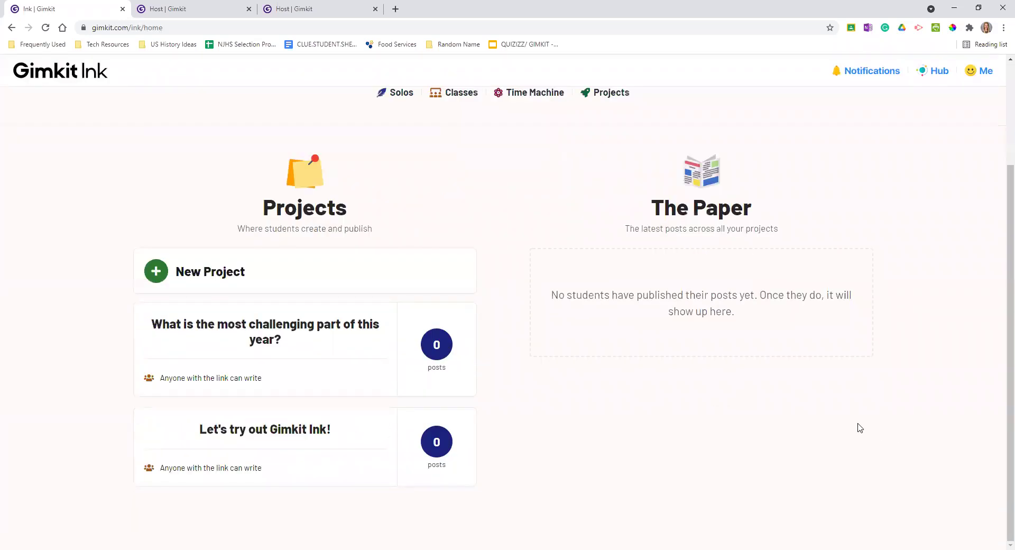
scroll(820, 422, up, 1)
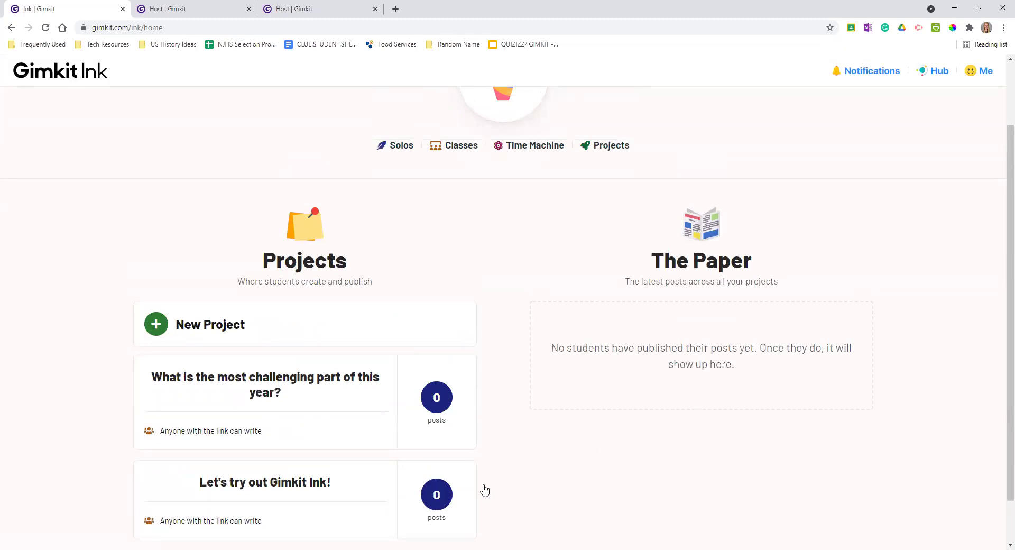
Open the 'What is the most challenging part of this year?' project and copy its Share link
click(284, 391)
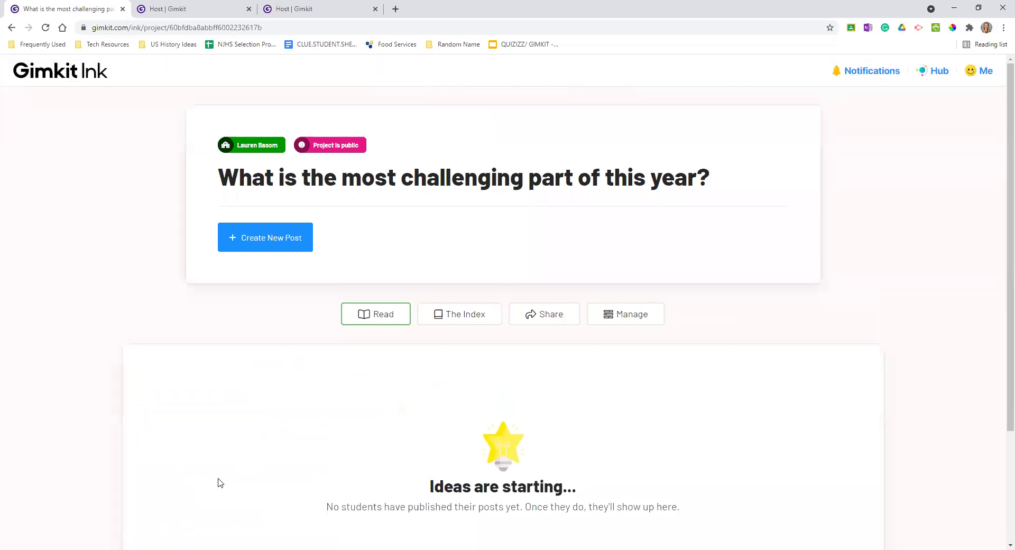
scroll(327, 312, down, 2)
scroll(632, 360, up, 2)
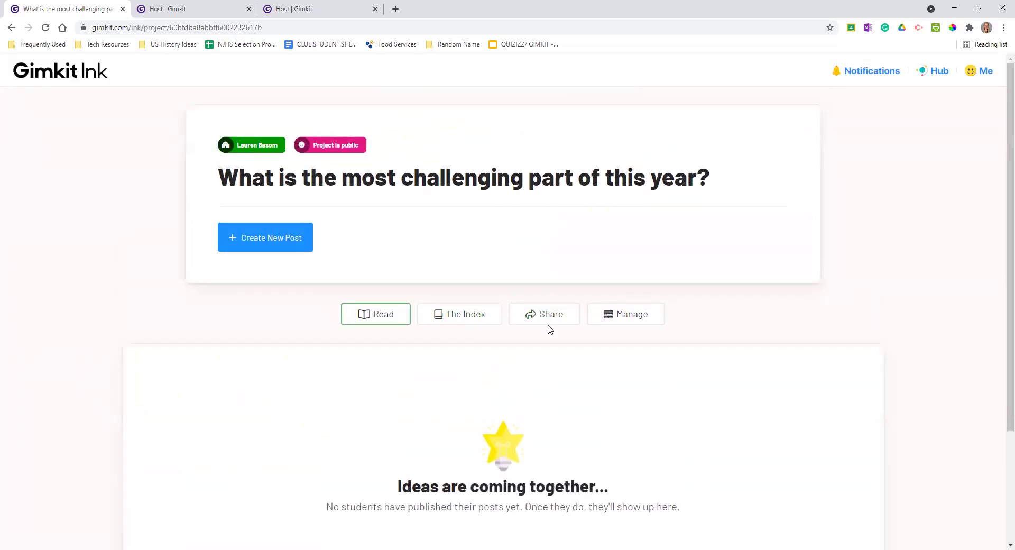
click(539, 318)
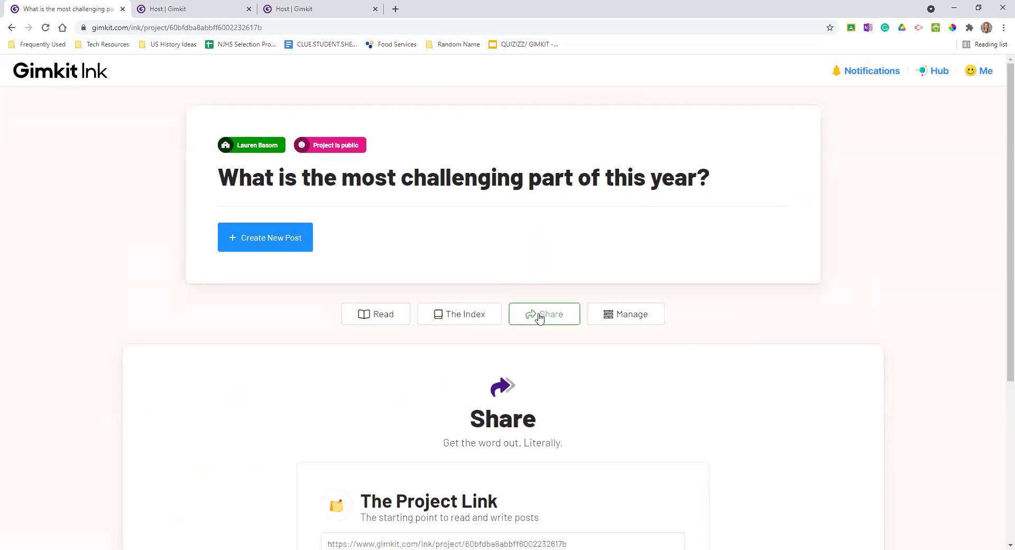
scroll(523, 371, down, 3)
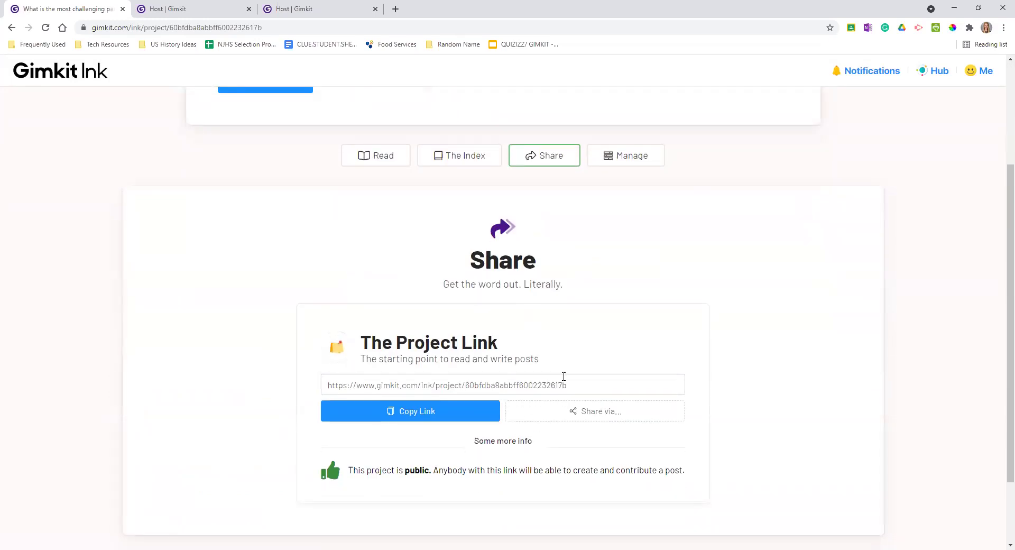
click(475, 412)
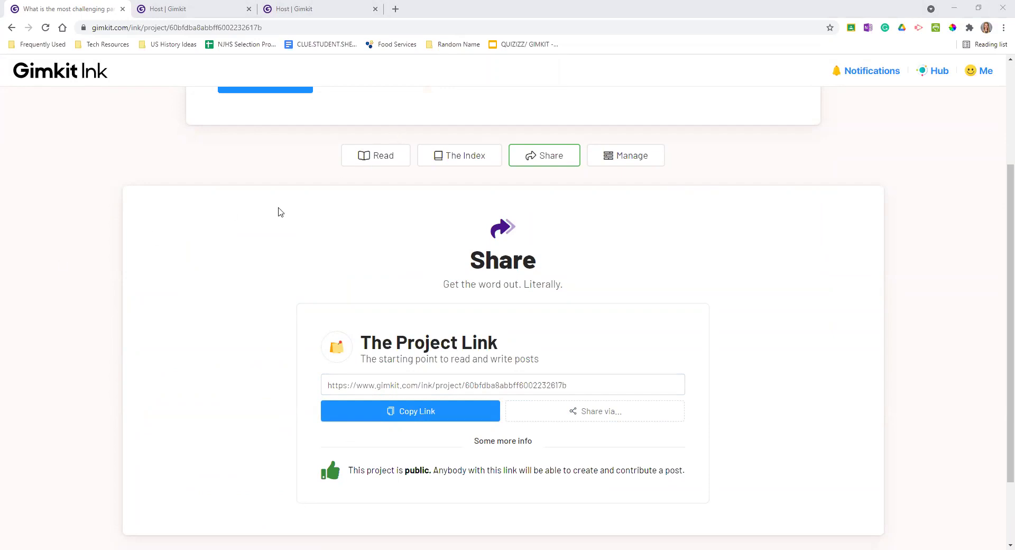
scroll(277, 212, up, 2)
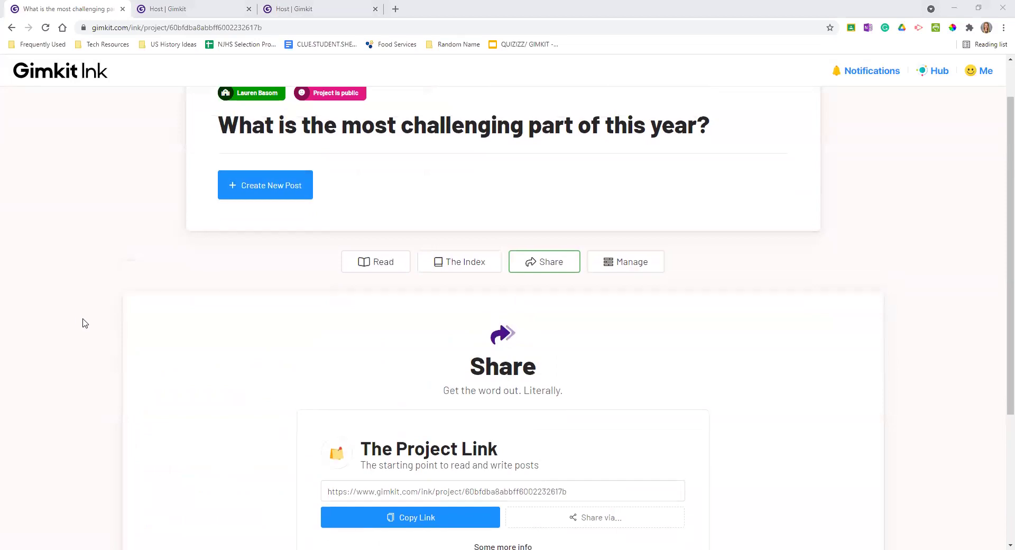
scroll(201, 281, up, 1)
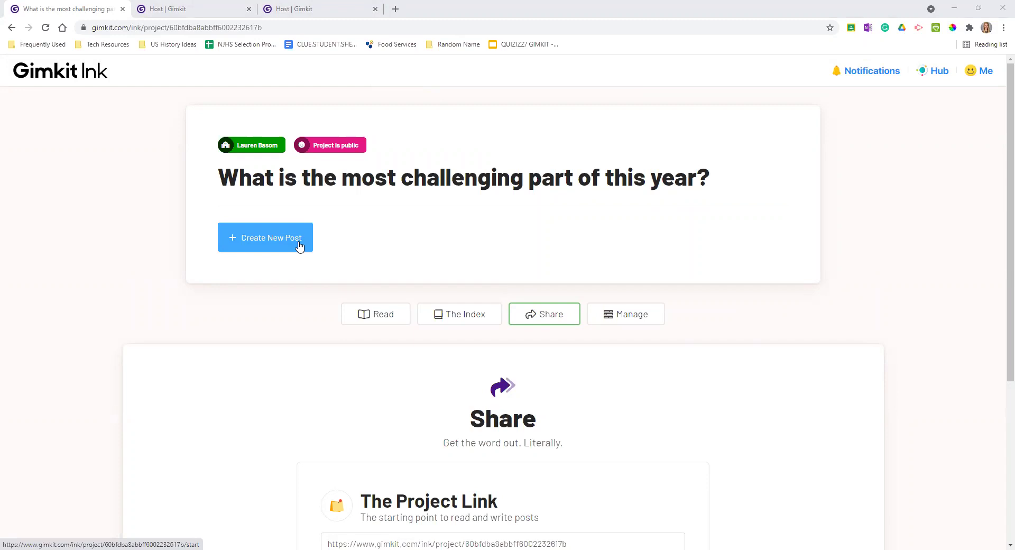
Start a new Story post and write 'Add details' in its frame
click(299, 246)
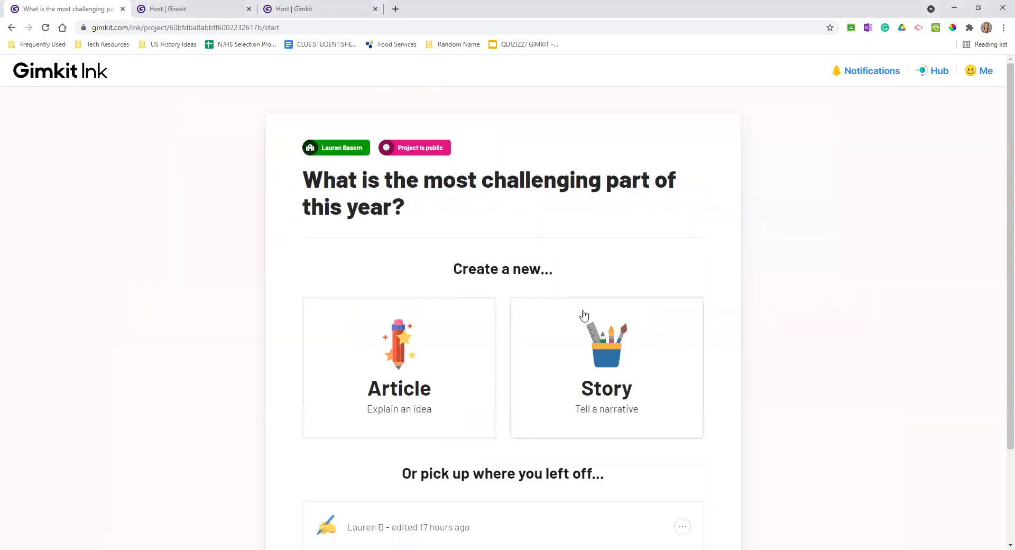
scroll(585, 320, down, 1)
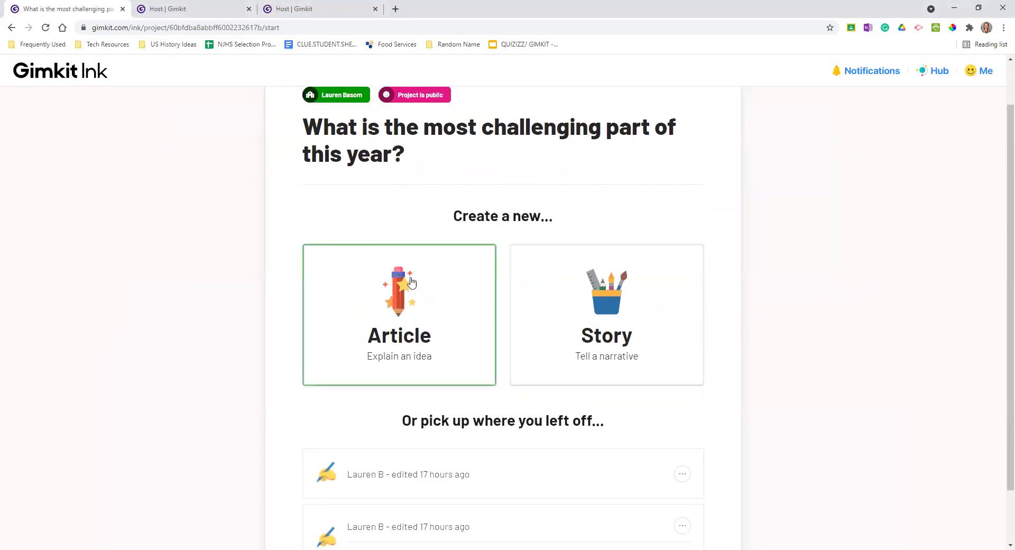
scroll(417, 315, down, 1)
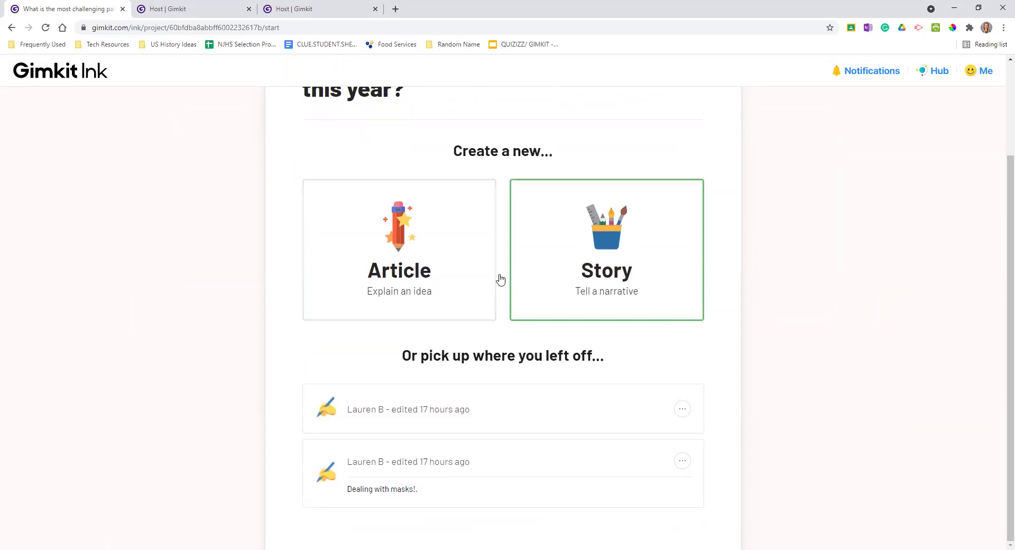
click(574, 261)
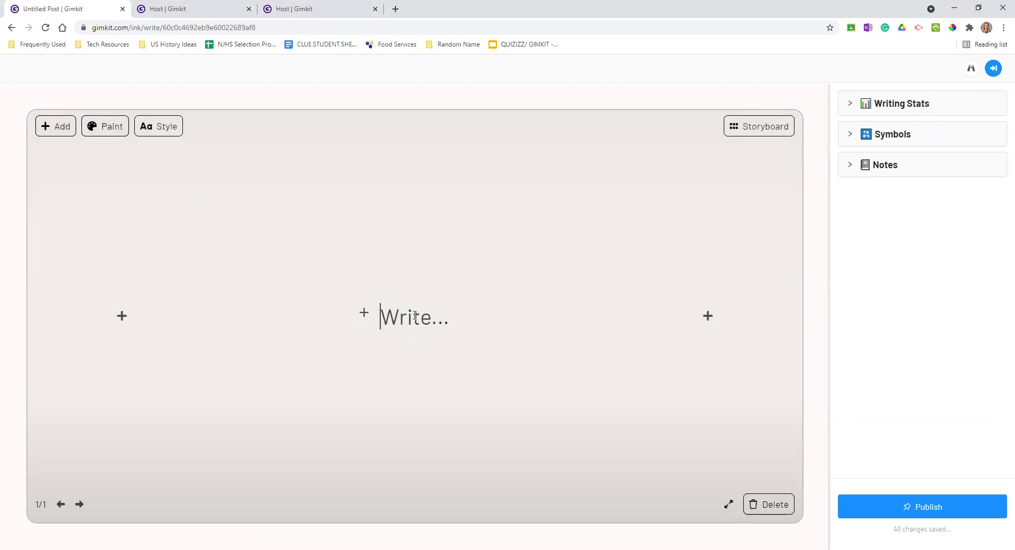
text(Ad)
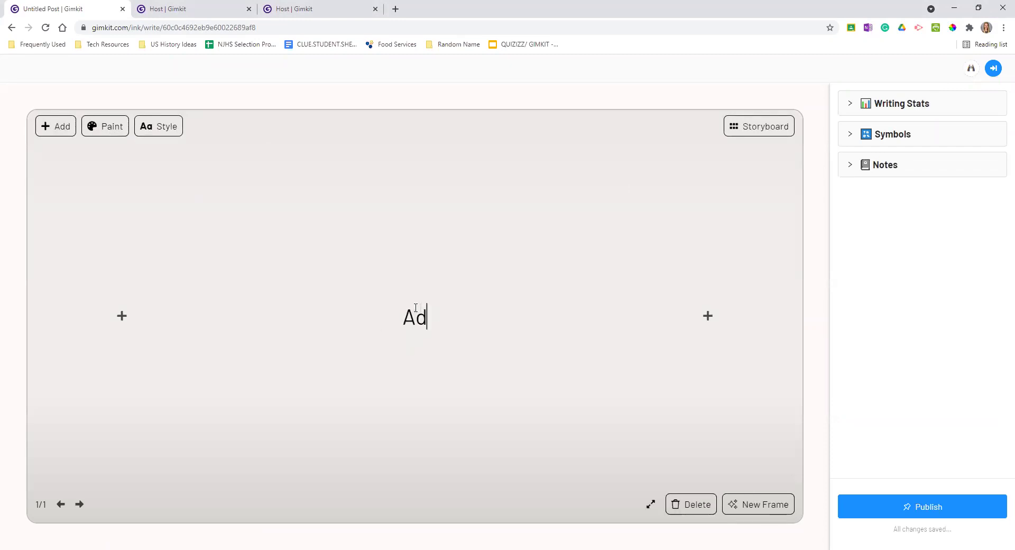
text(d details)
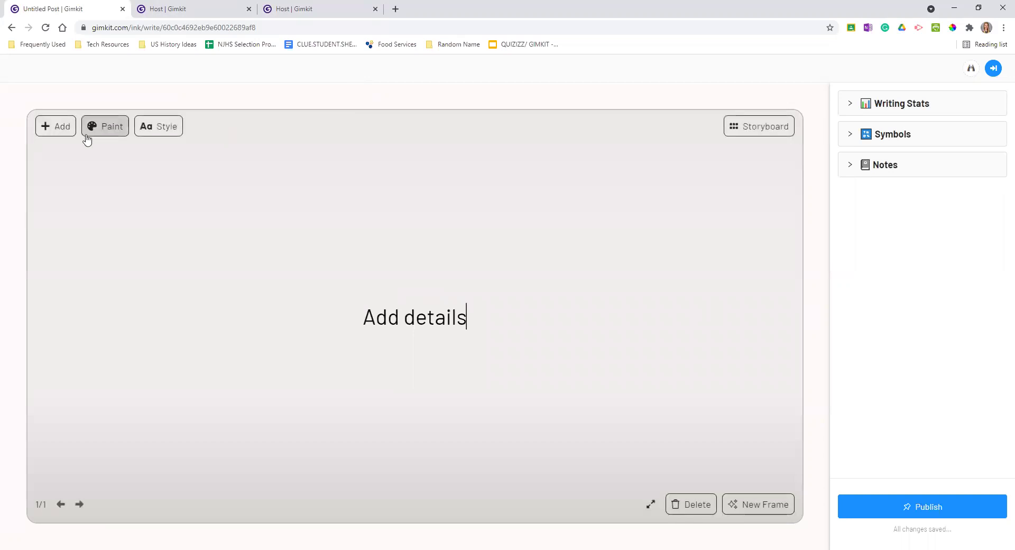
Paint the frame background green and send the story to publishing
click(105, 127)
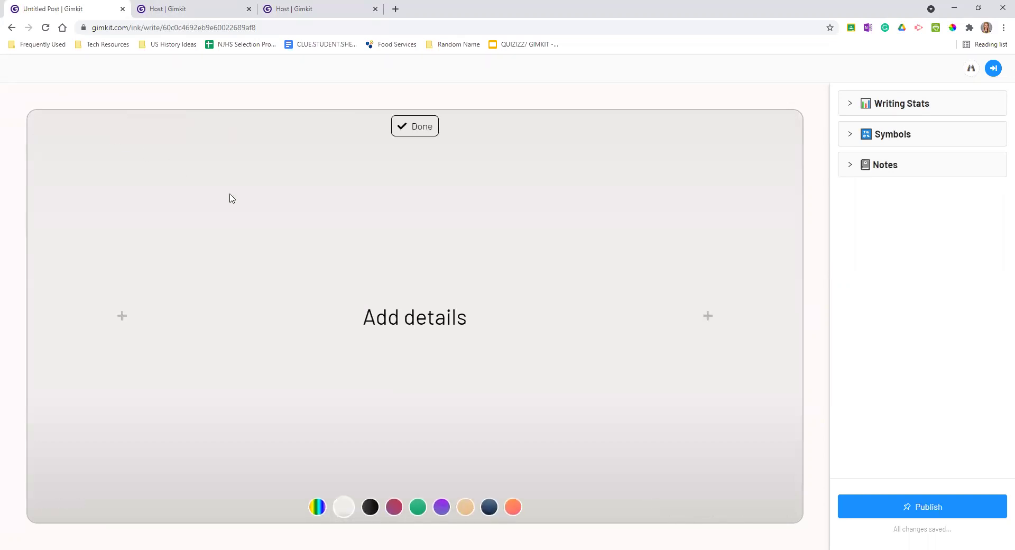
click(418, 506)
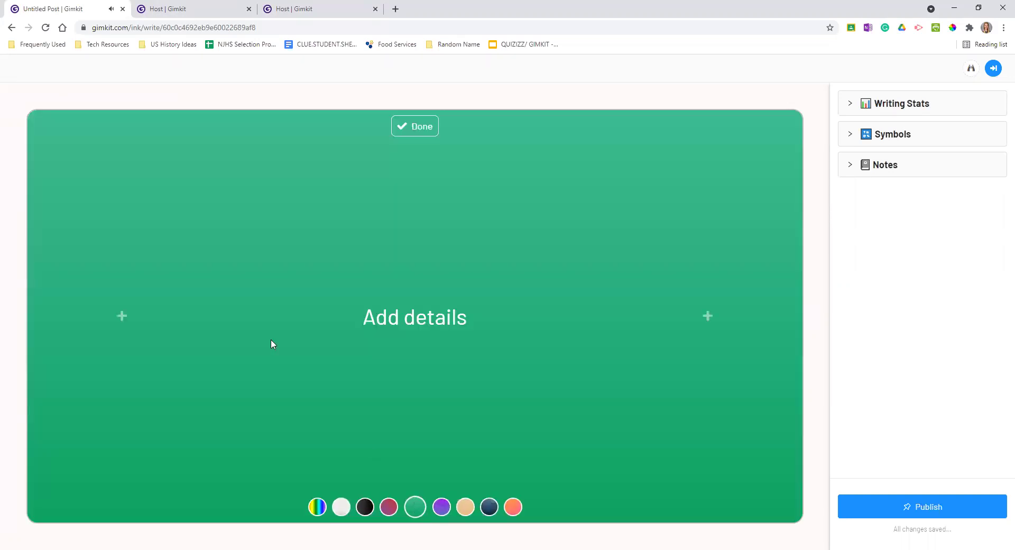
click(423, 127)
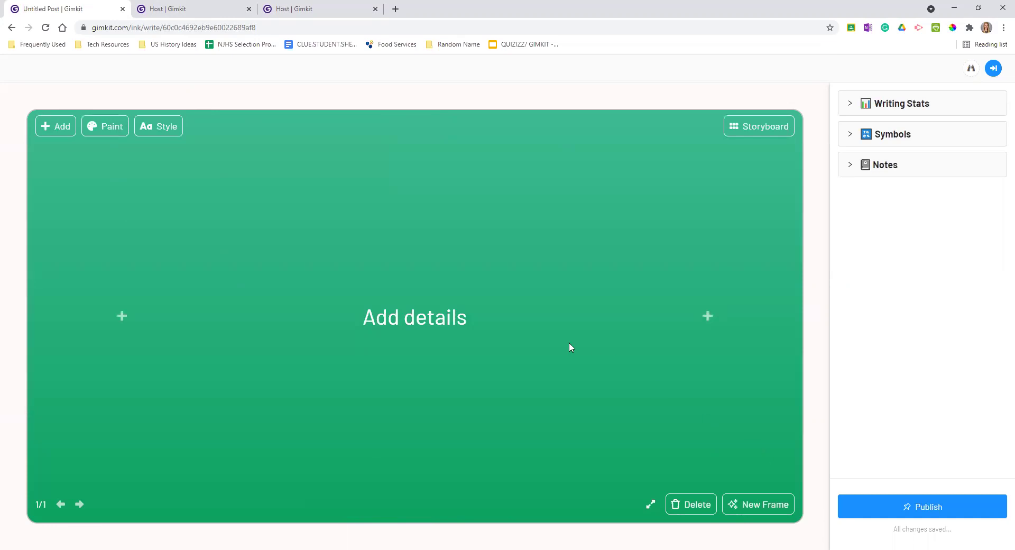
click(930, 514)
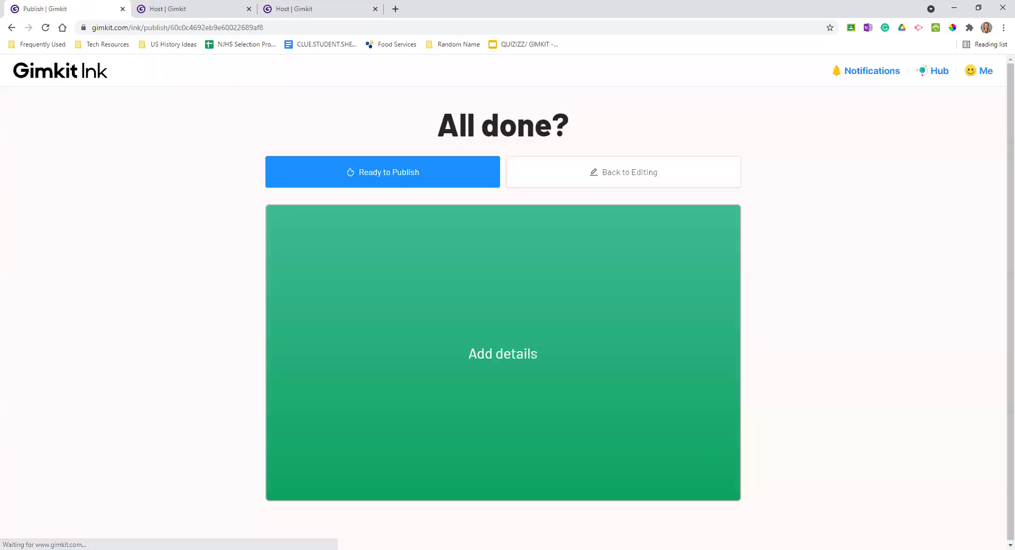
Confirm the post, give it a grinning face emoji and the title 'Lareure'
click(428, 182)
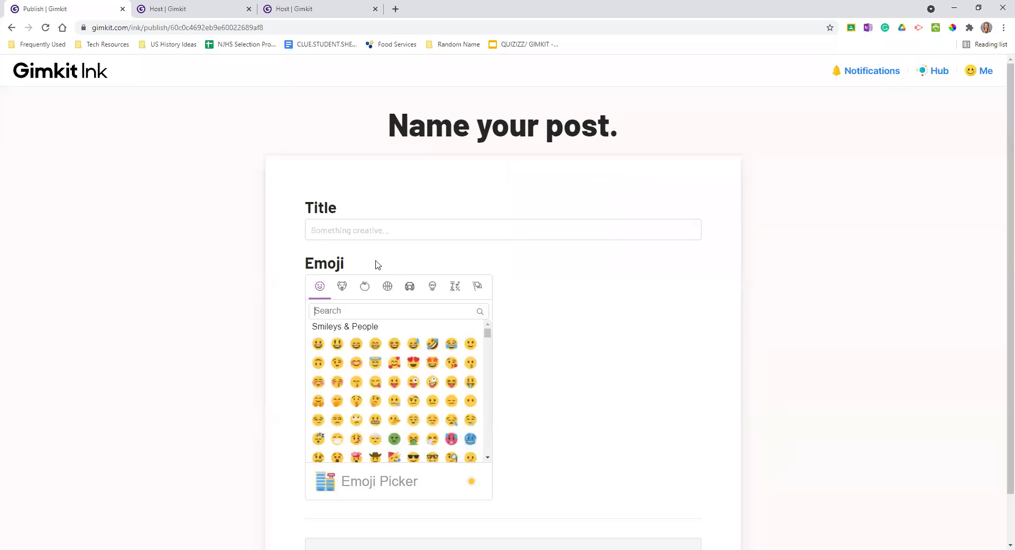
scroll(370, 260, down, 1)
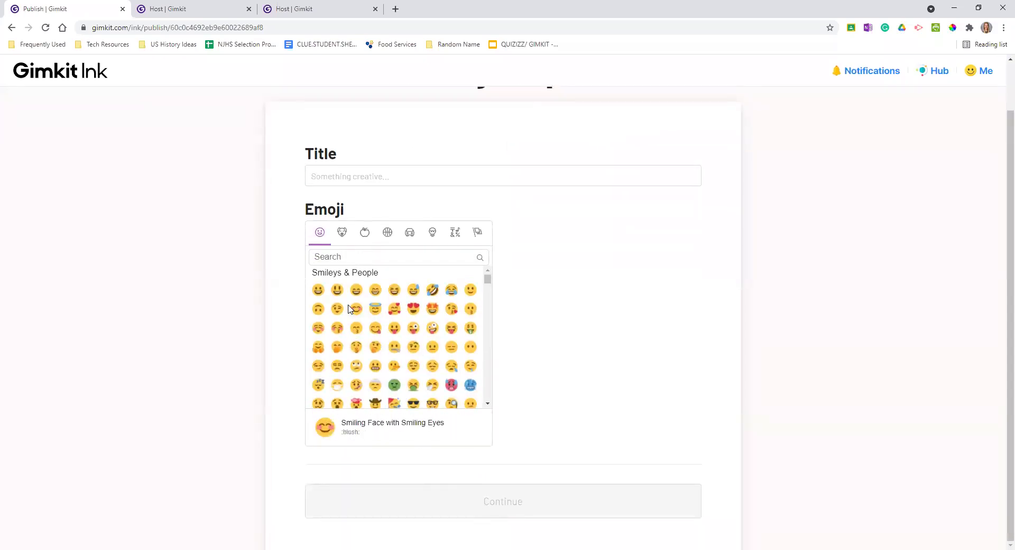
click(319, 291)
click(342, 176)
text(Lare)
text(uren Basom)
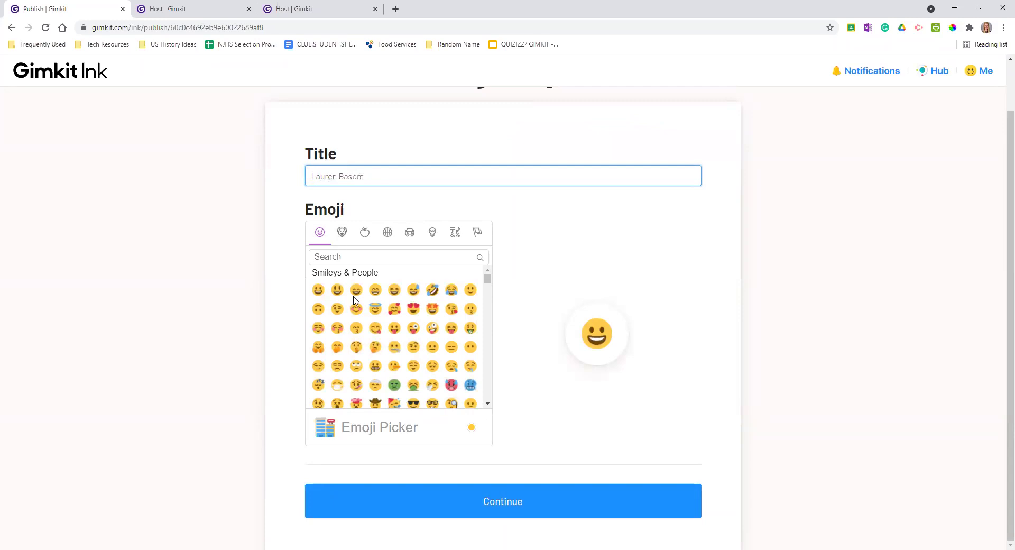
Publish the post with Just My Teacher visibility
click(532, 503)
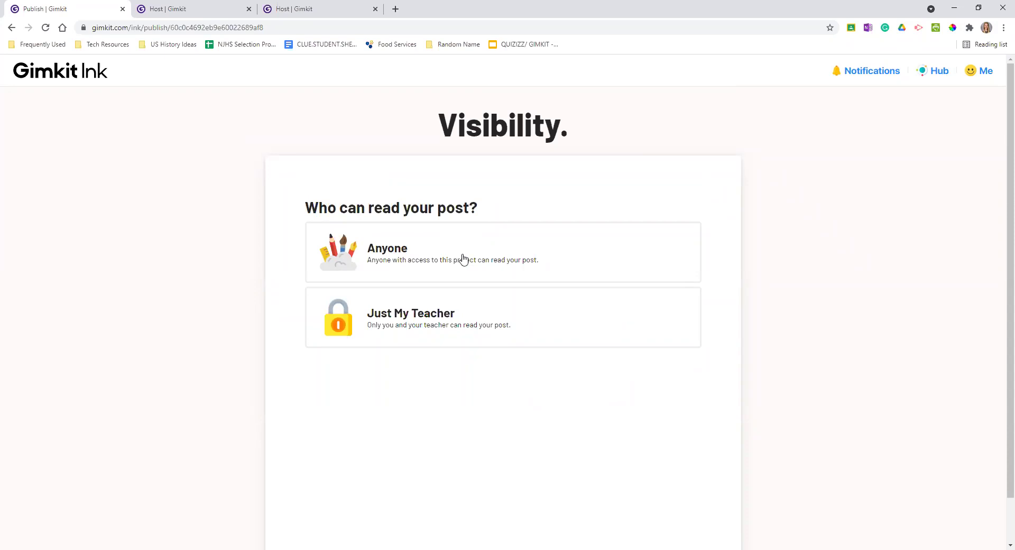
click(444, 325)
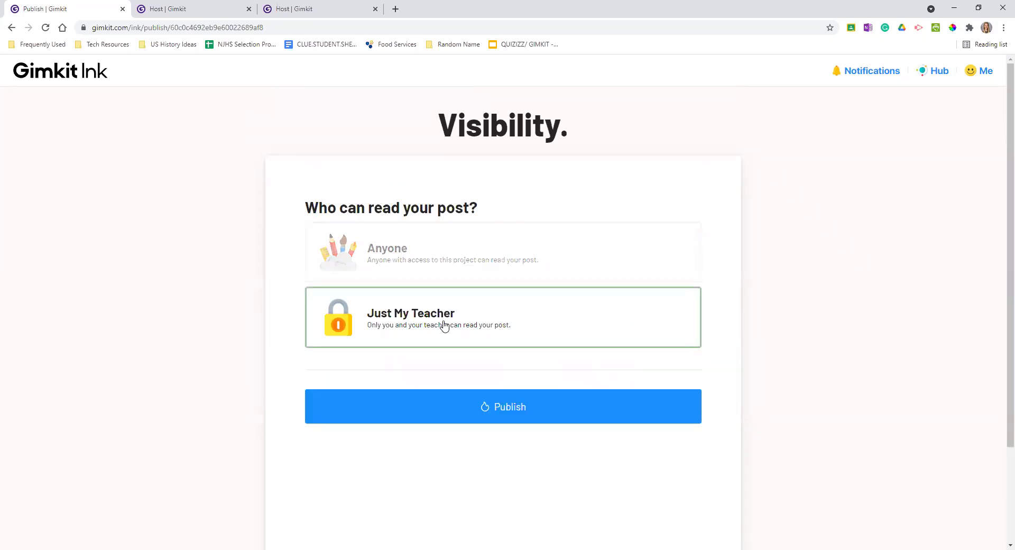
click(483, 408)
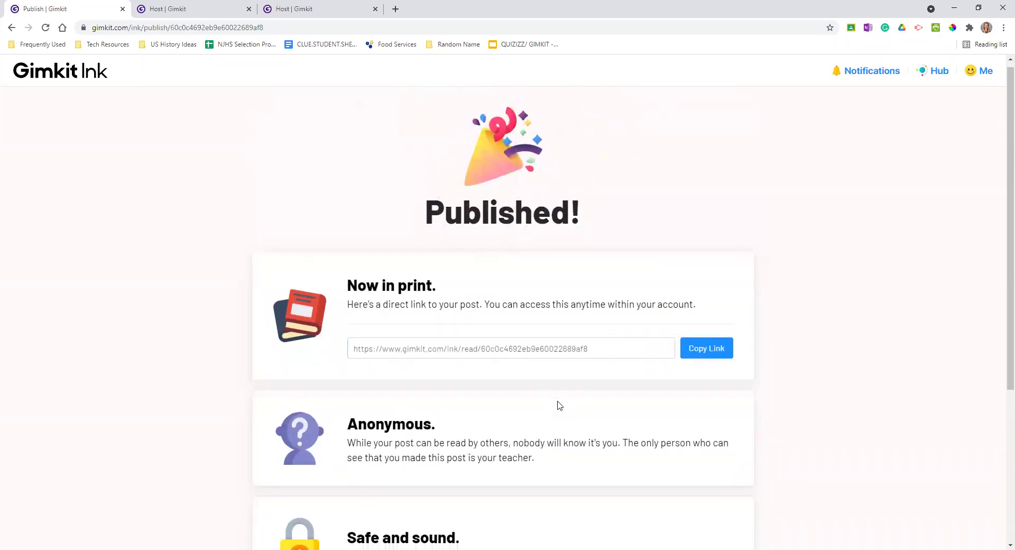
scroll(557, 403, down, 5)
scroll(561, 457, up, 5)
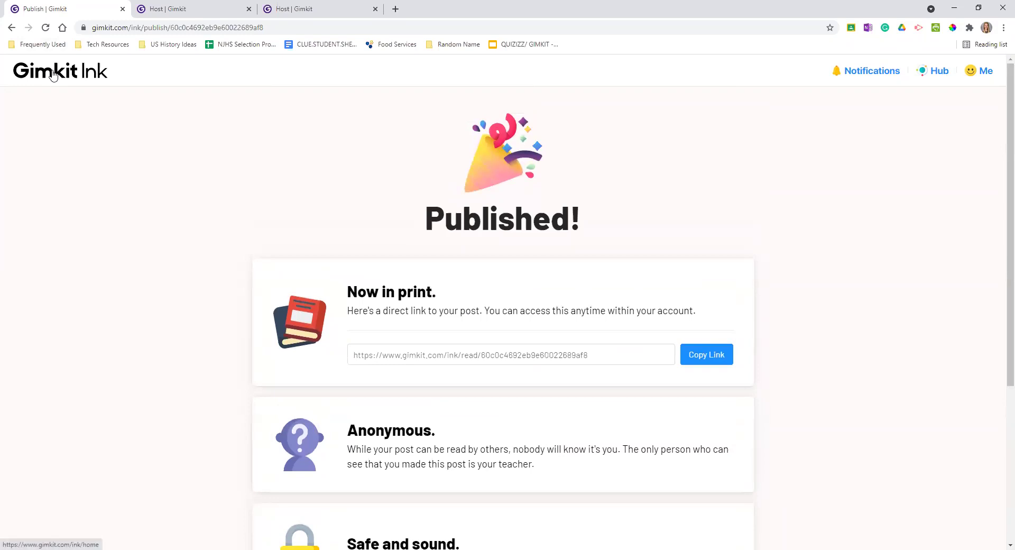
Return to the Ink home, review its Projects and empty Paper, and highlight The Paper heading
click(54, 76)
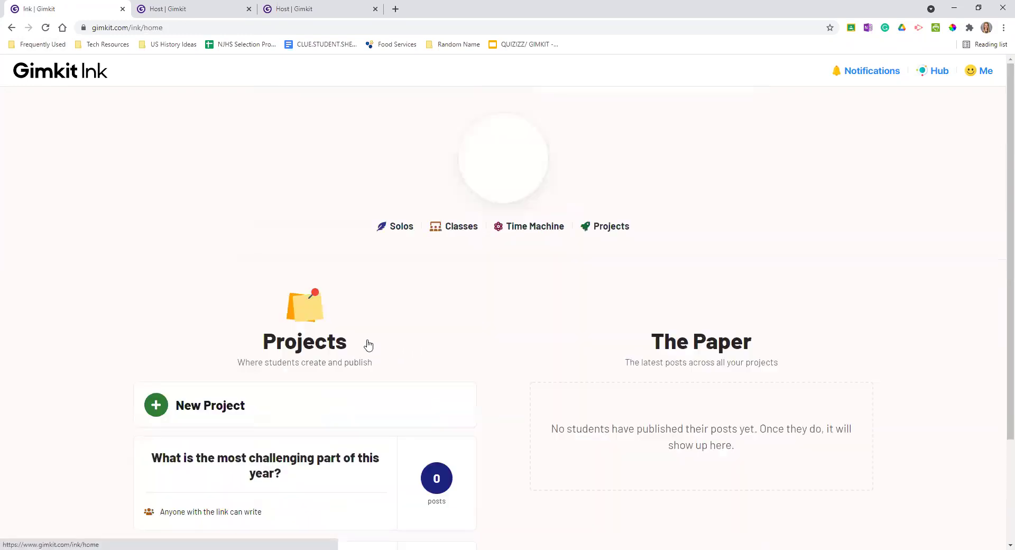
scroll(405, 364, down, 2)
scroll(463, 344, up, 1)
scroll(356, 387, down, 1)
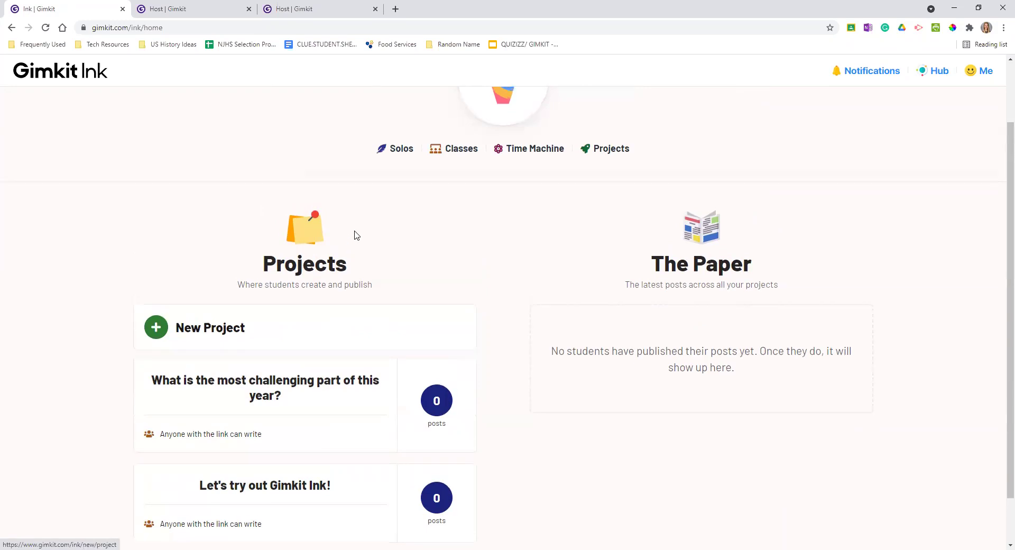
scroll(356, 233, up, 2)
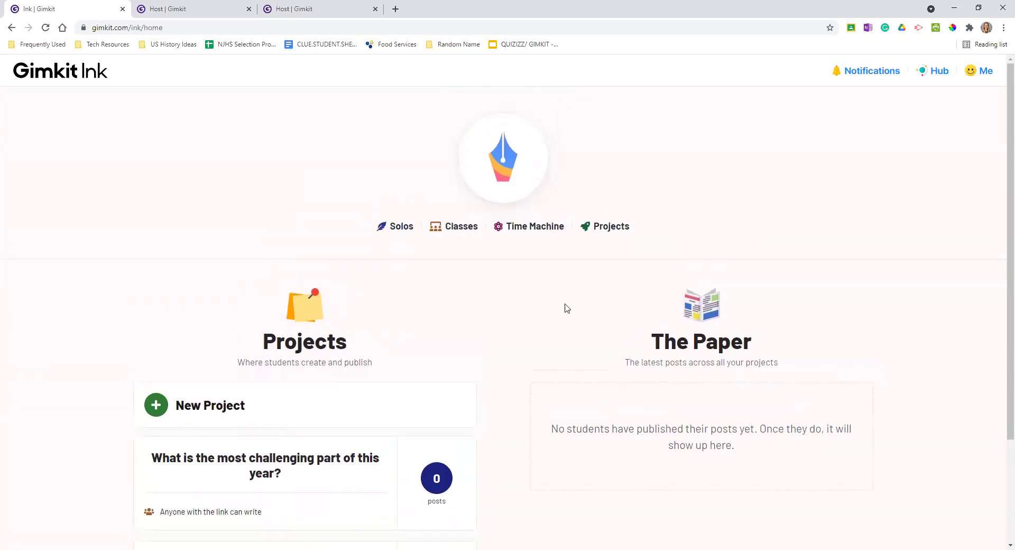
scroll(773, 392, down, 1)
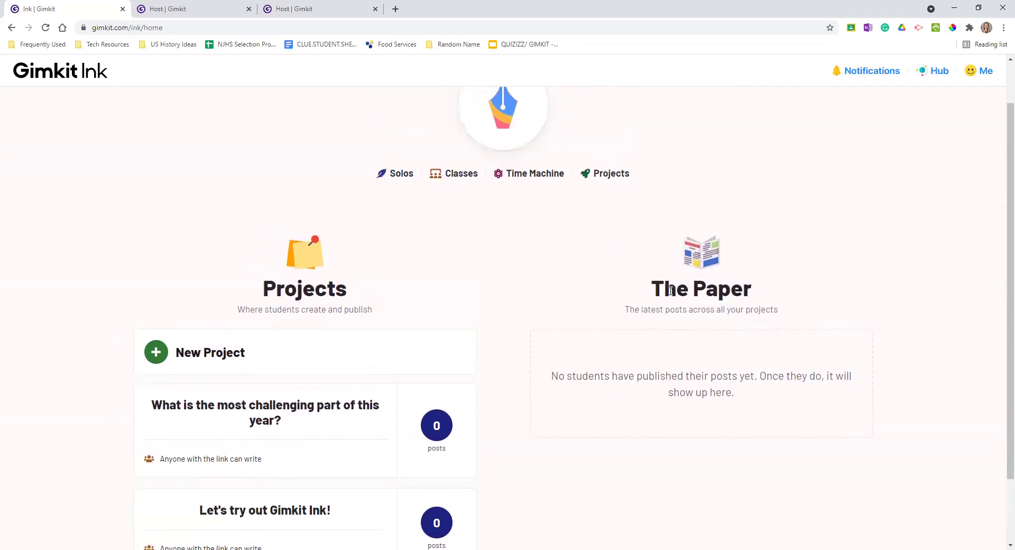
drag(652, 290, 761, 288)
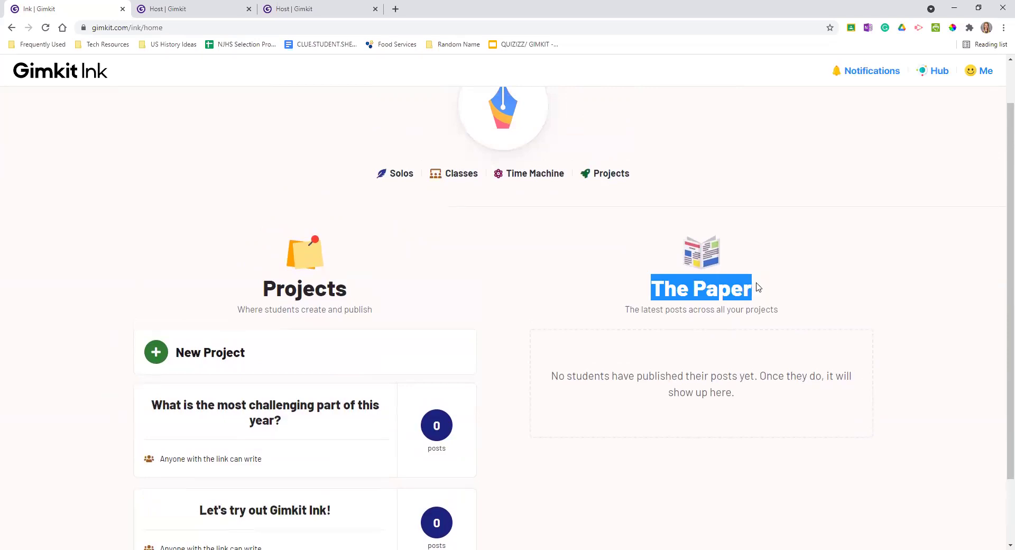
Open the Projects page and look over both projects listed at 0 posts
click(622, 182)
scroll(476, 387, down, 1)
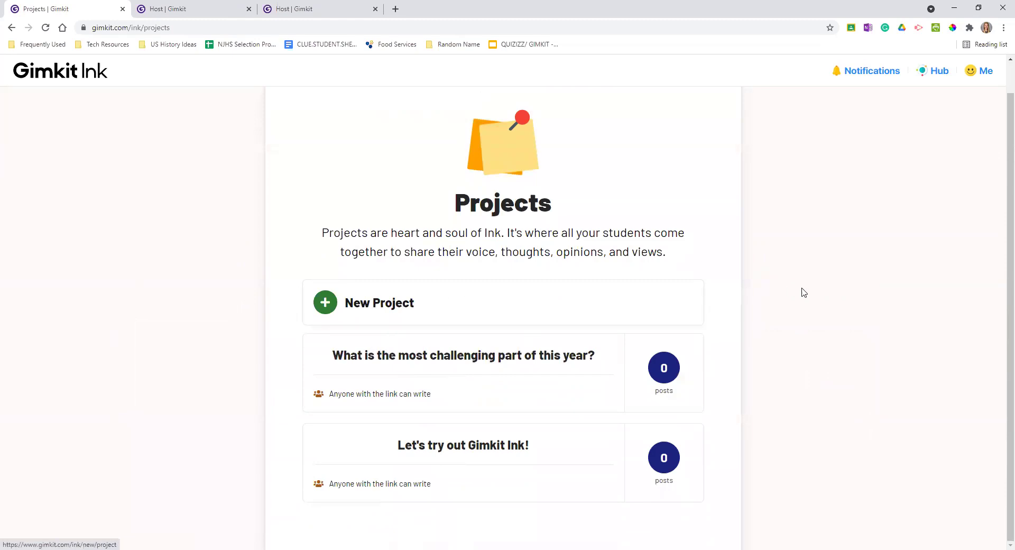
scroll(558, 365, up, 1)
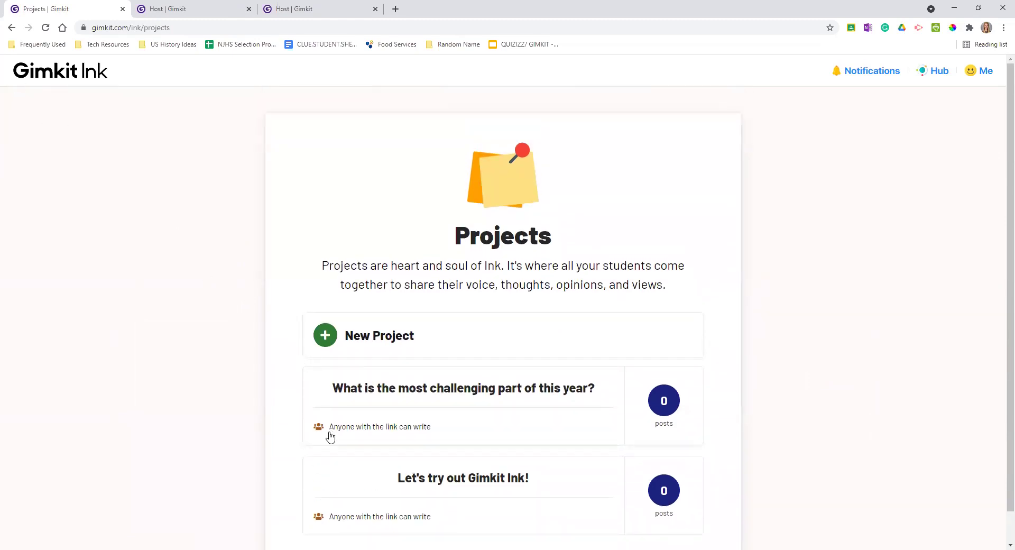
scroll(222, 418, down, 1)
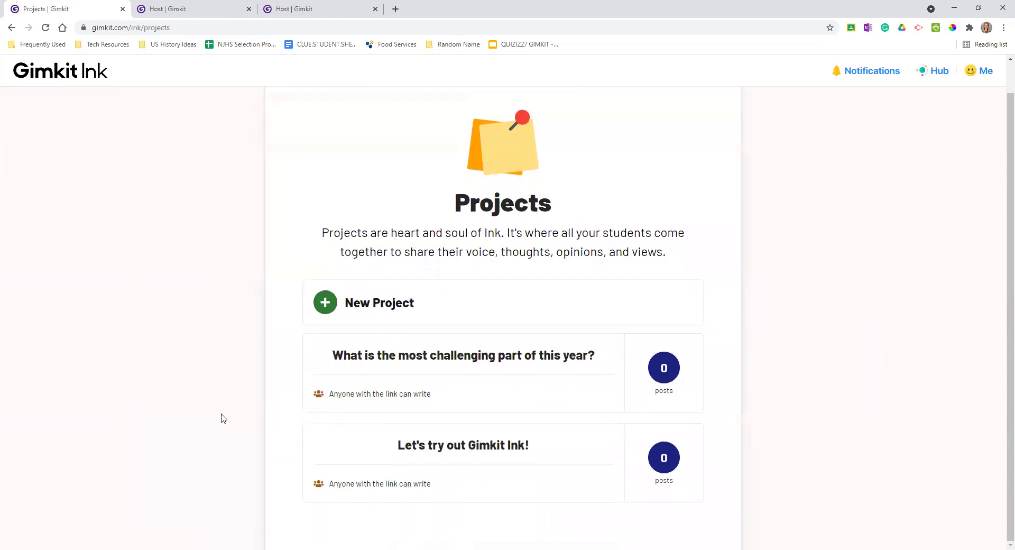
scroll(592, 370, up, 1)
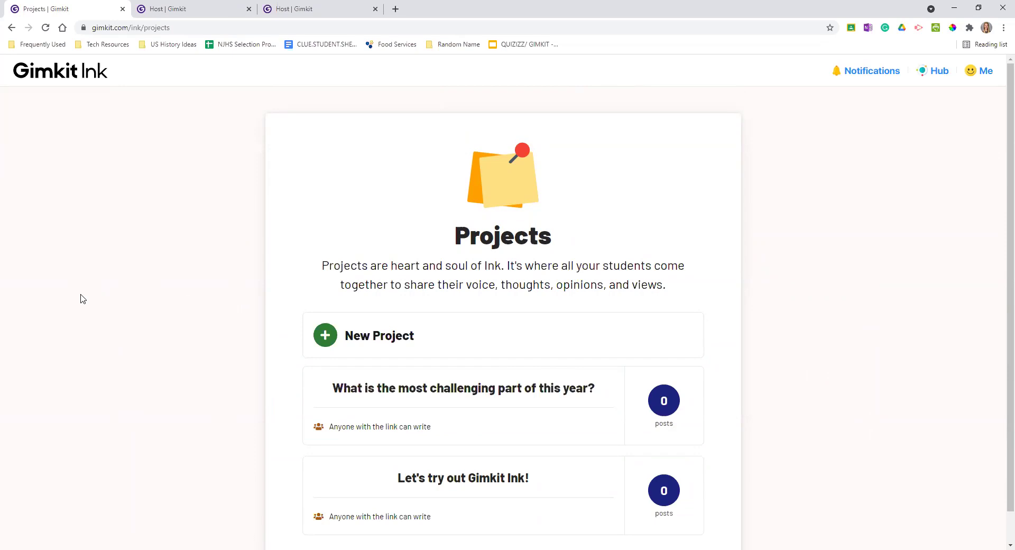
Go back to the Ink home and review its 0-post projects and empty Paper
click(53, 78)
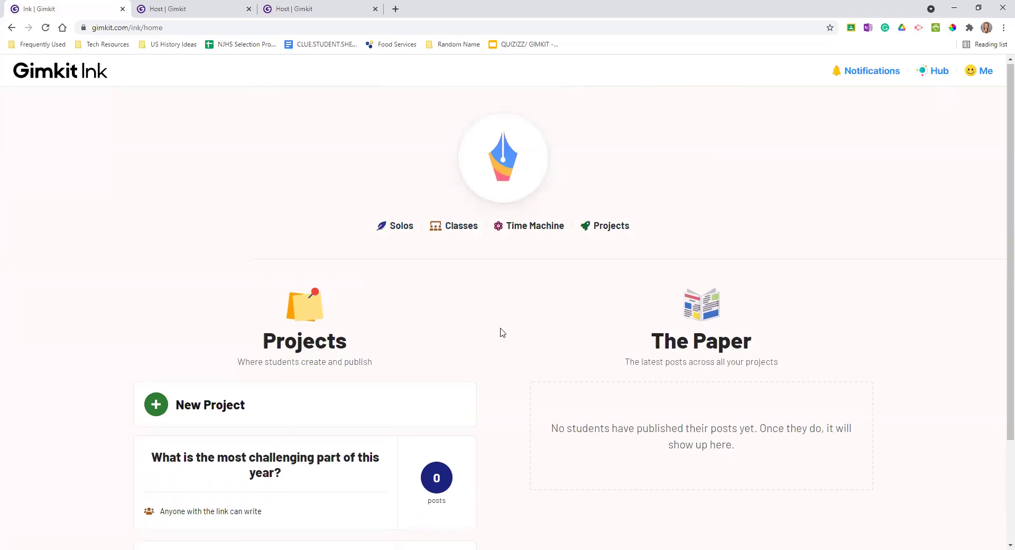
scroll(499, 339, down, 2)
scroll(501, 338, up, 2)
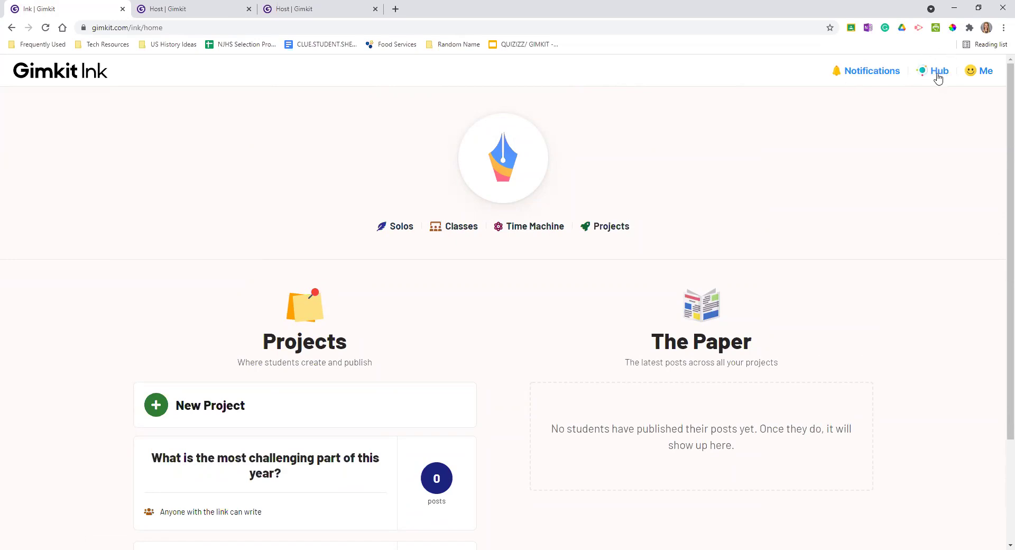
scroll(680, 240, down, 1)
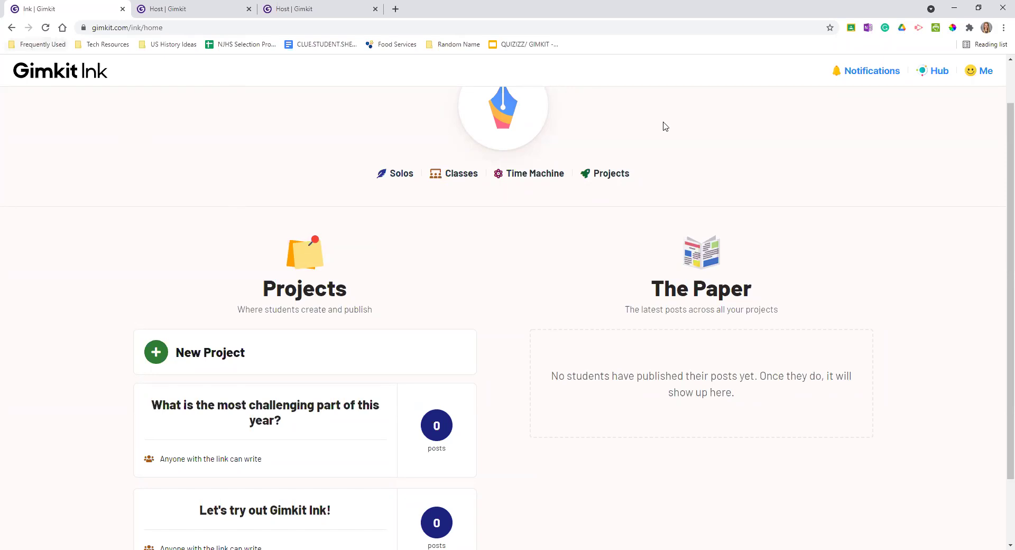
scroll(664, 127, up, 1)
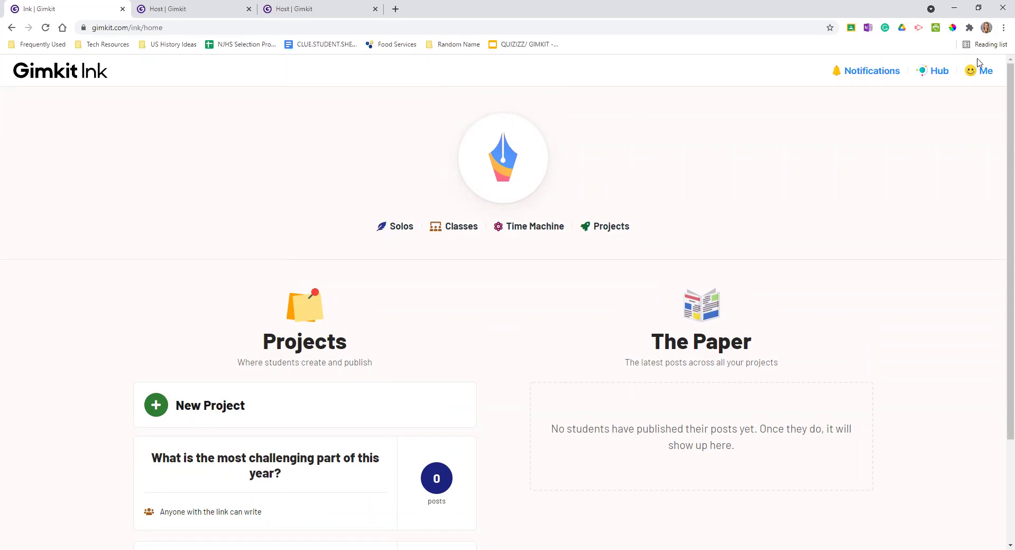
Choose Blog from the 'Me' account menu
click(986, 74)
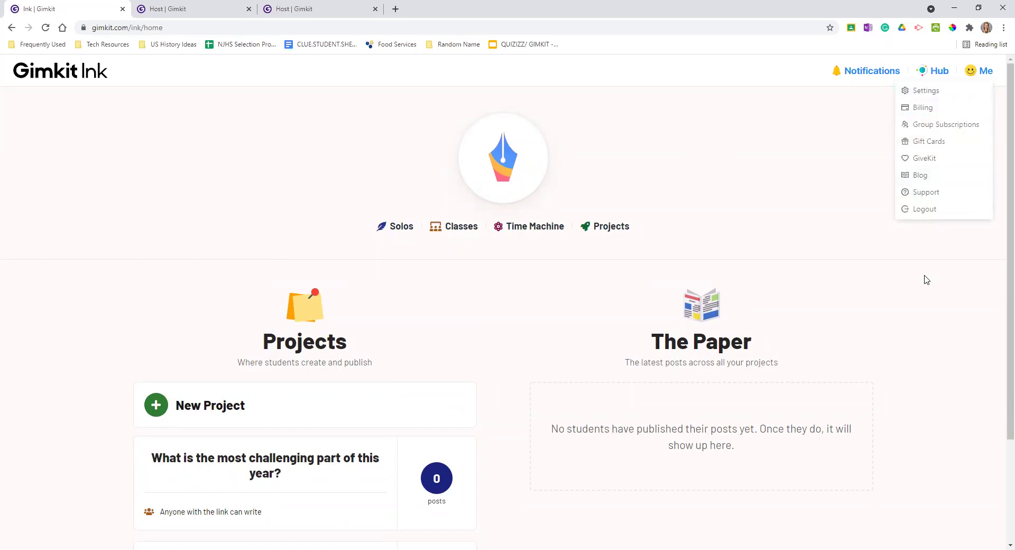
click(920, 177)
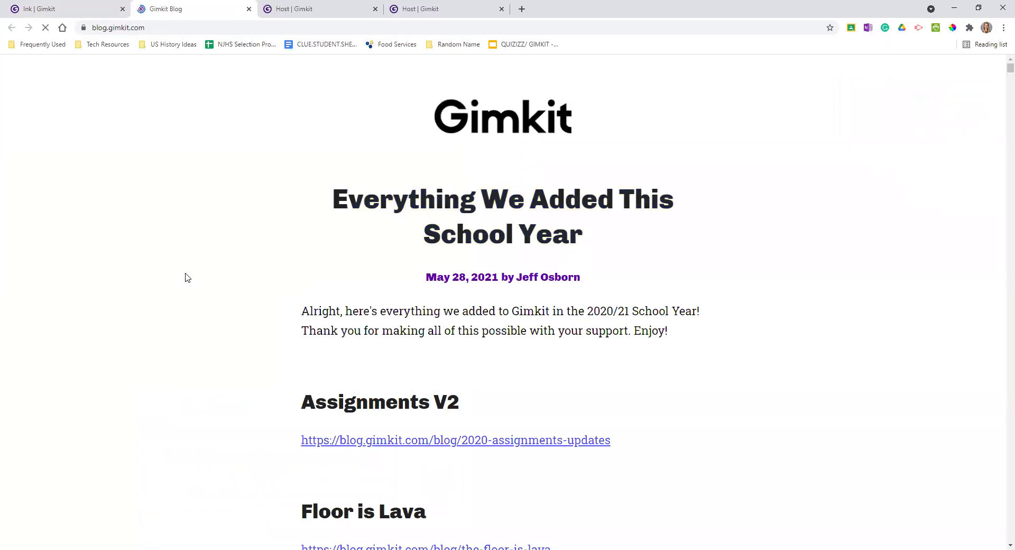
scroll(283, 297, down, 3)
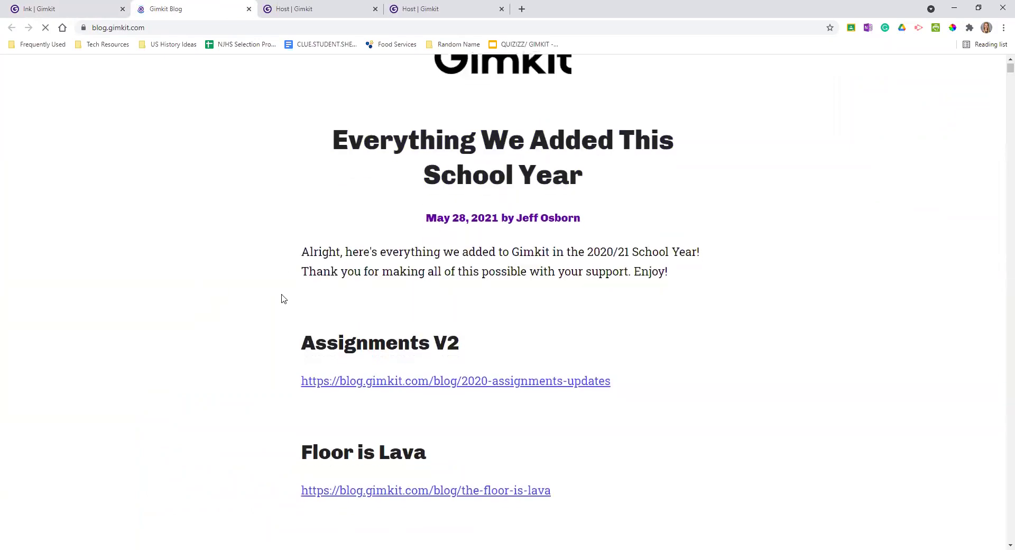
scroll(236, 306, down, 5)
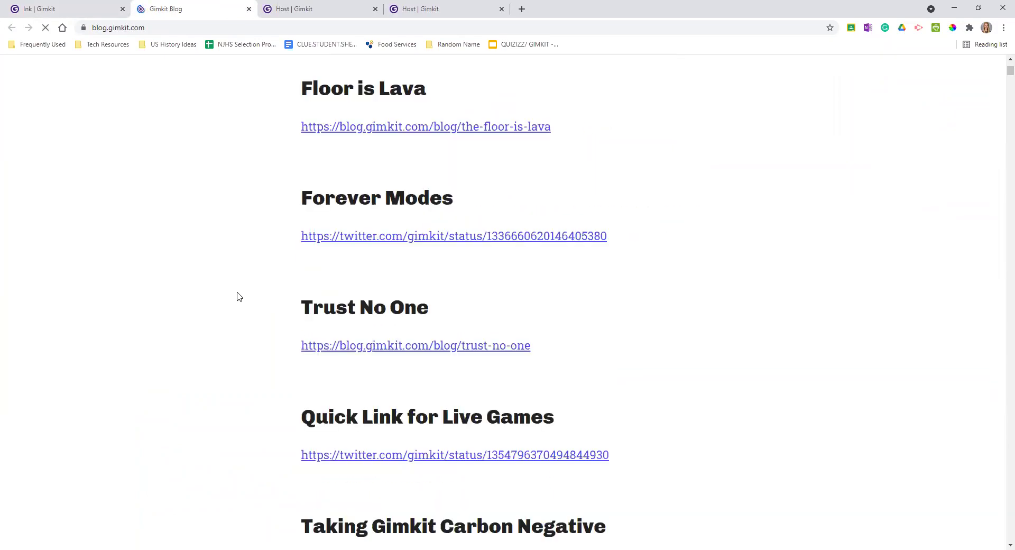
scroll(238, 295, down, 2)
scroll(241, 297, down, 5)
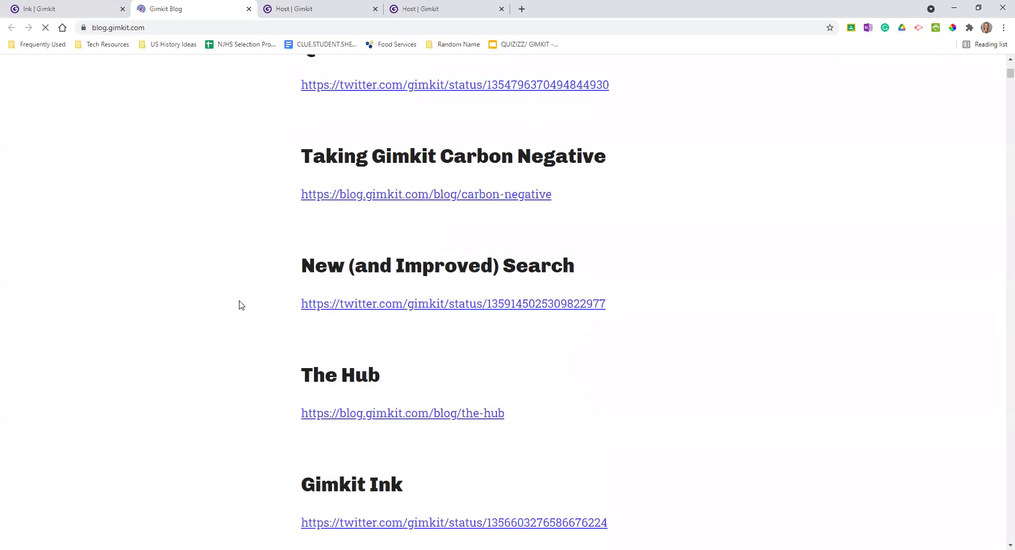
scroll(229, 303, up, 2)
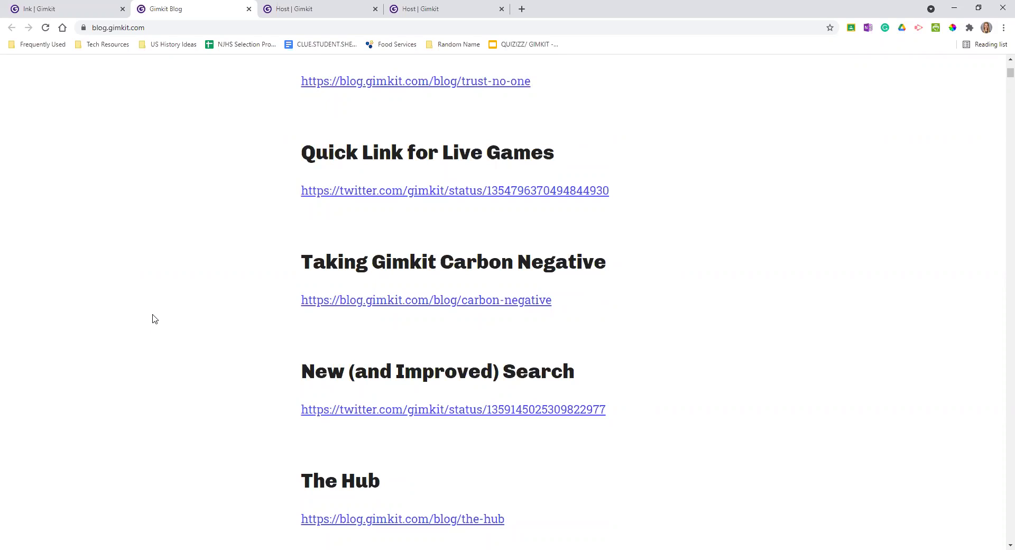
scroll(154, 317, up, 2)
scroll(170, 338, up, 2)
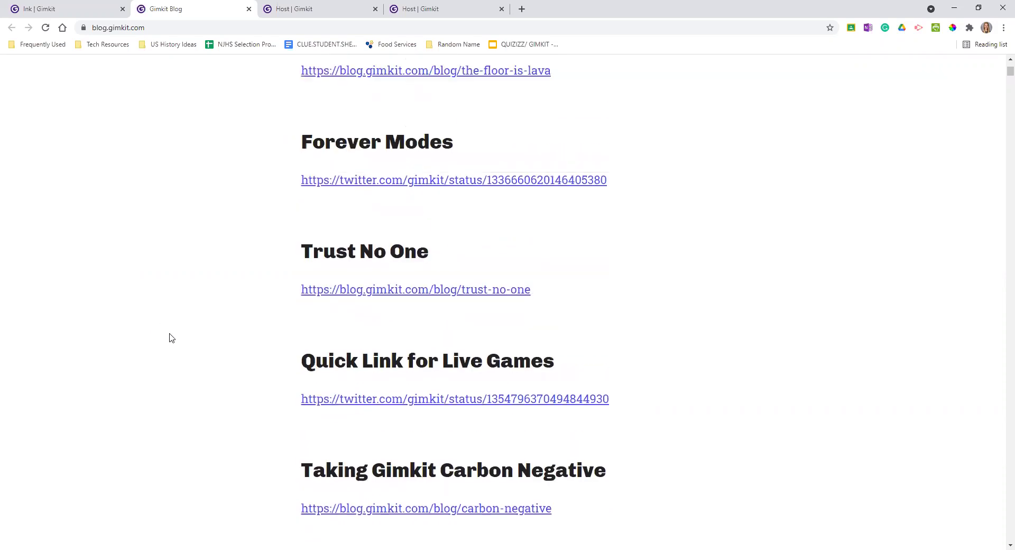
scroll(174, 316, up, 1)
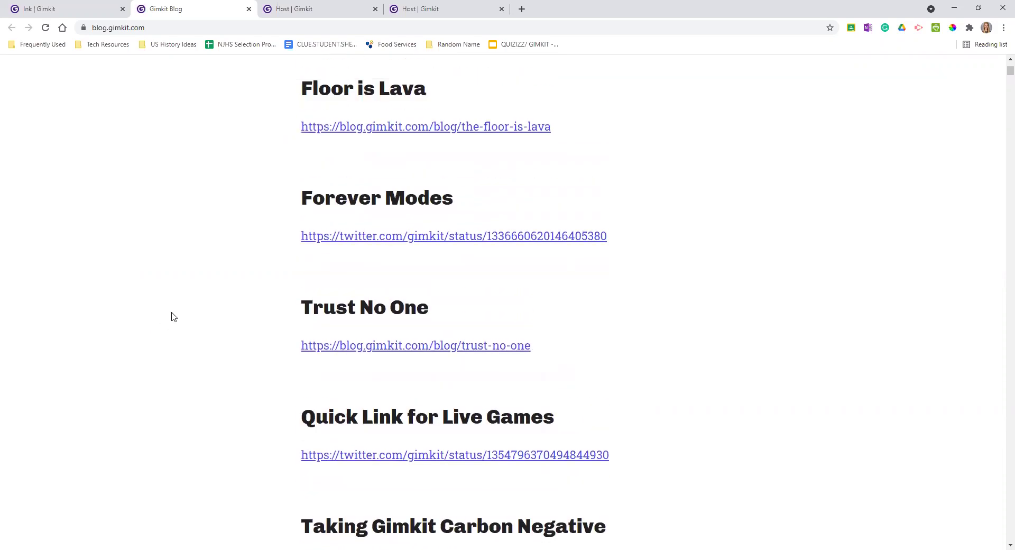
scroll(174, 317, up, 2)
scroll(174, 317, up, 2)
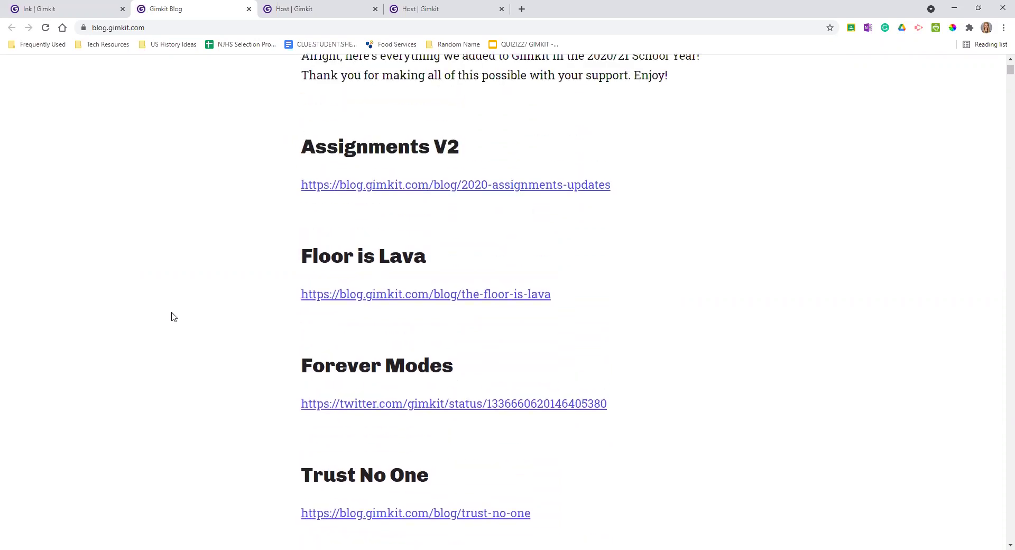
scroll(174, 317, up, 1)
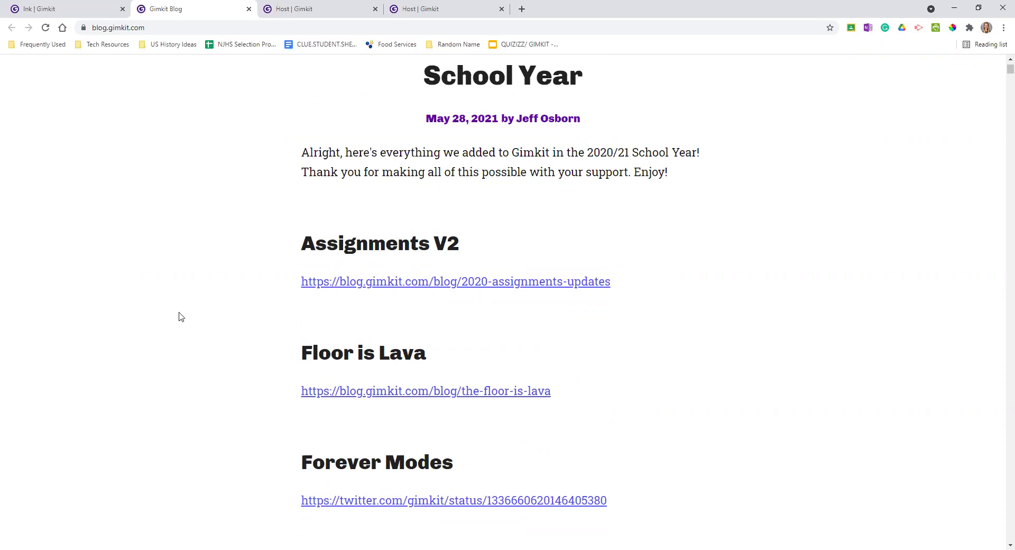
scroll(190, 301, down, 1)
scroll(169, 274, down, 1)
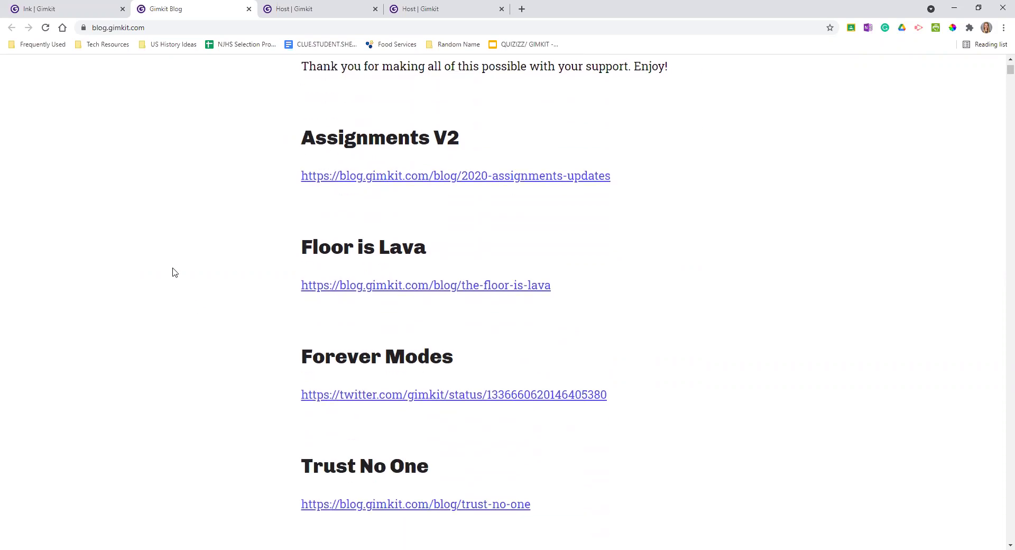
scroll(188, 290, down, 1)
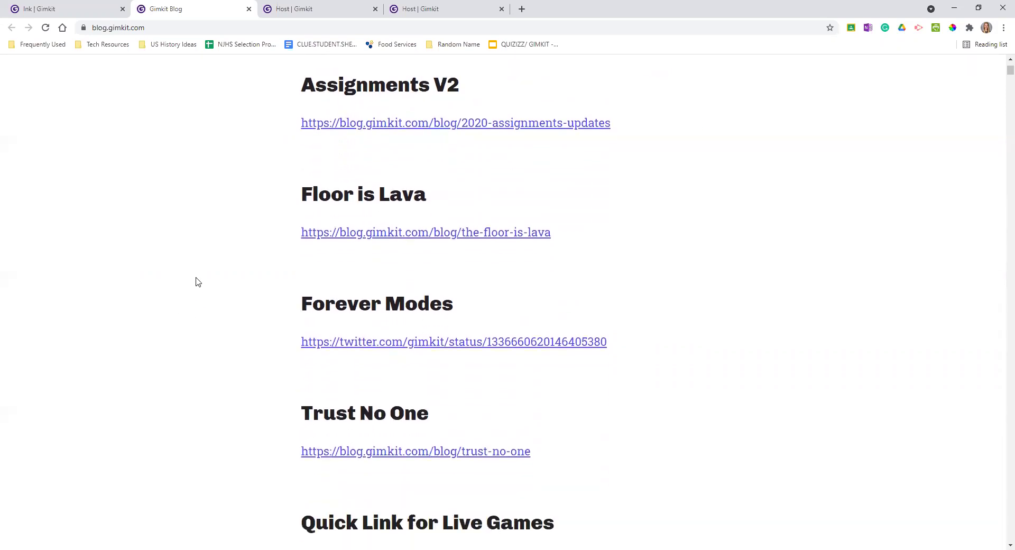